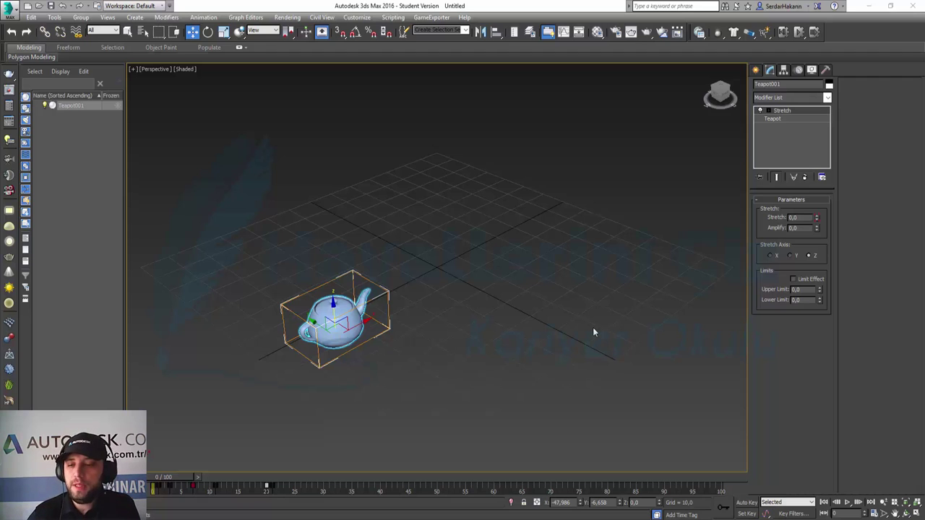
Play the original teapot animation, then scrub the timeline to preview its pose near frame 22.
click(847, 503)
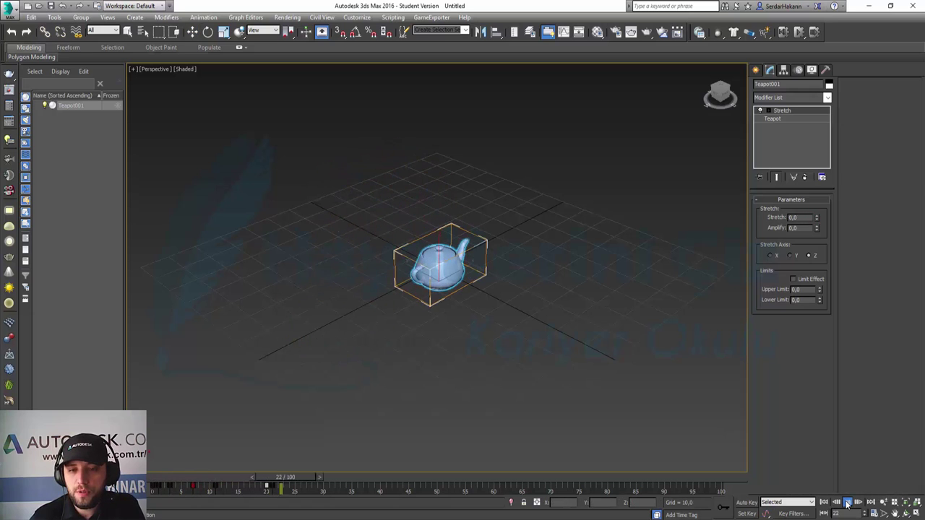
click(823, 503)
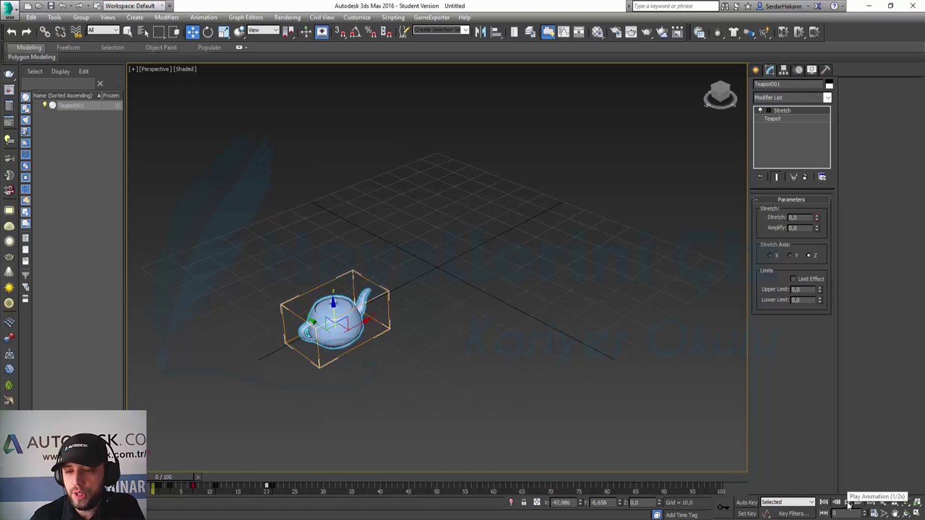
right_click(847, 503)
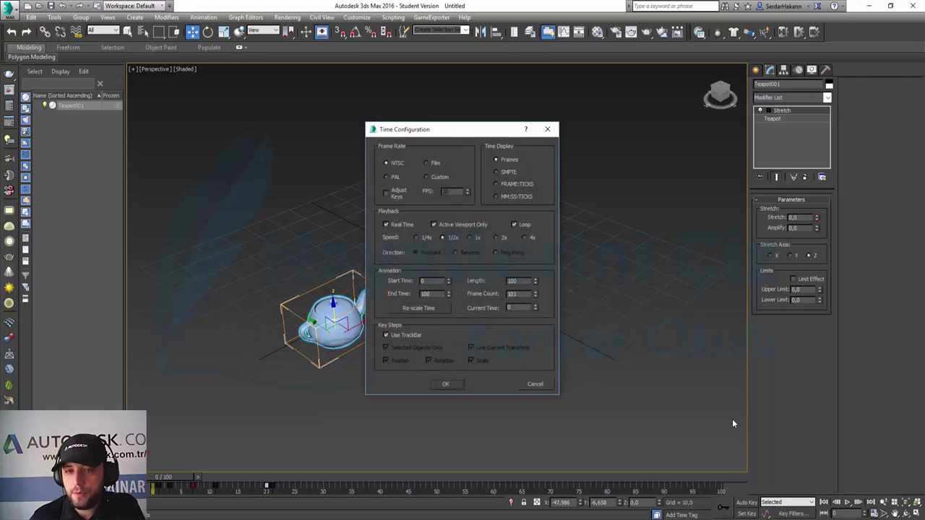
click(536, 385)
drag(167, 482, 284, 490)
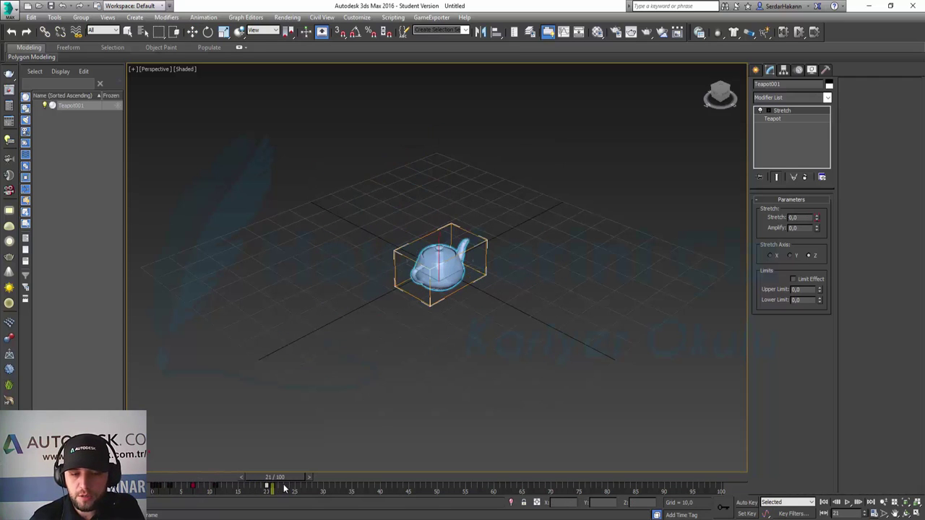
Set the animation Length to 21 frames in Time Configuration.
click(874, 512)
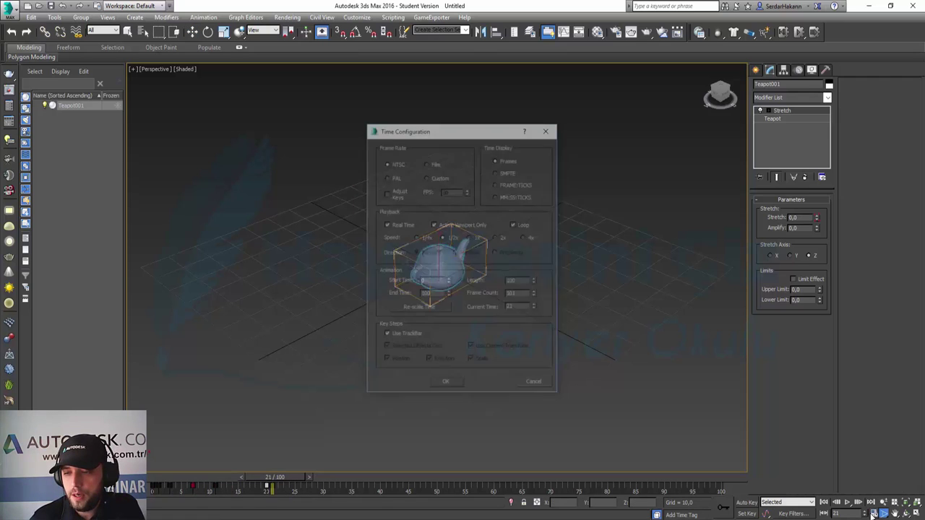
double_click(526, 281)
text(21)
key(Return)
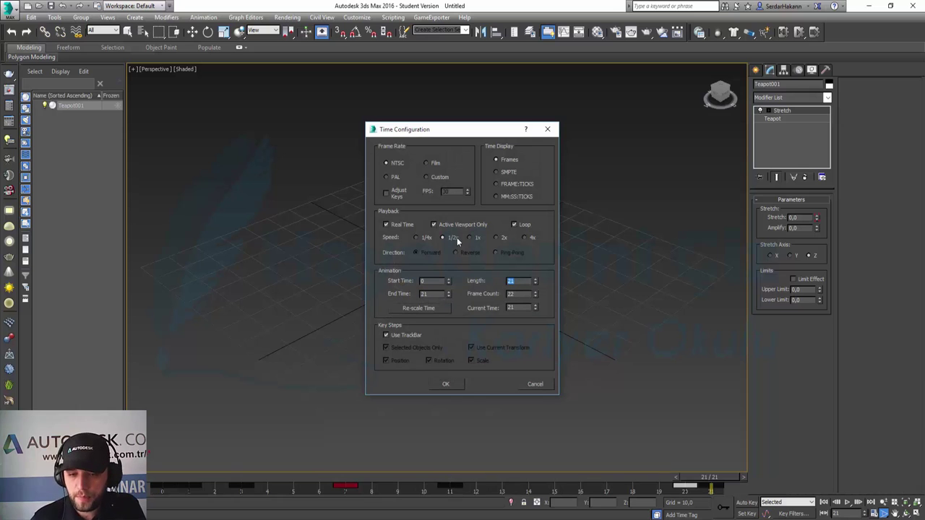
click(448, 385)
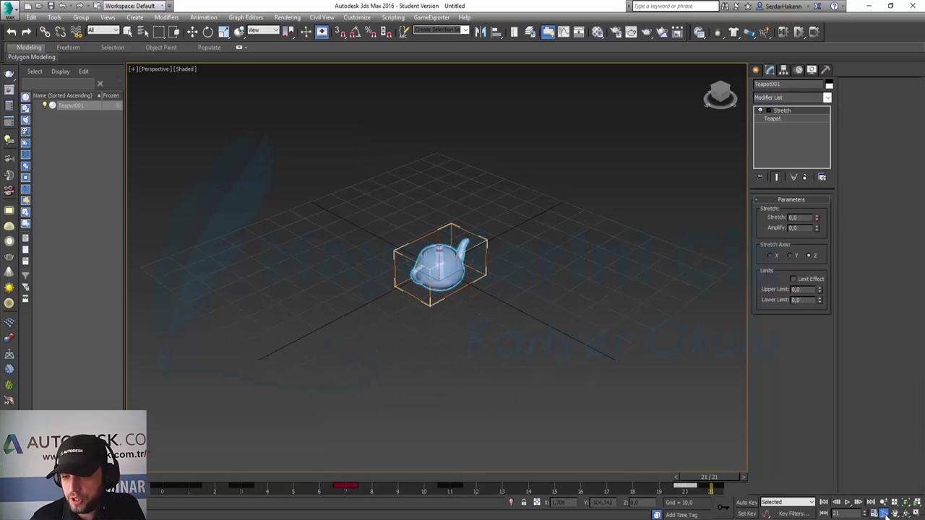
Play the shortened 21-frame animation from frame 0, then stop and rewind.
click(824, 502)
click(847, 503)
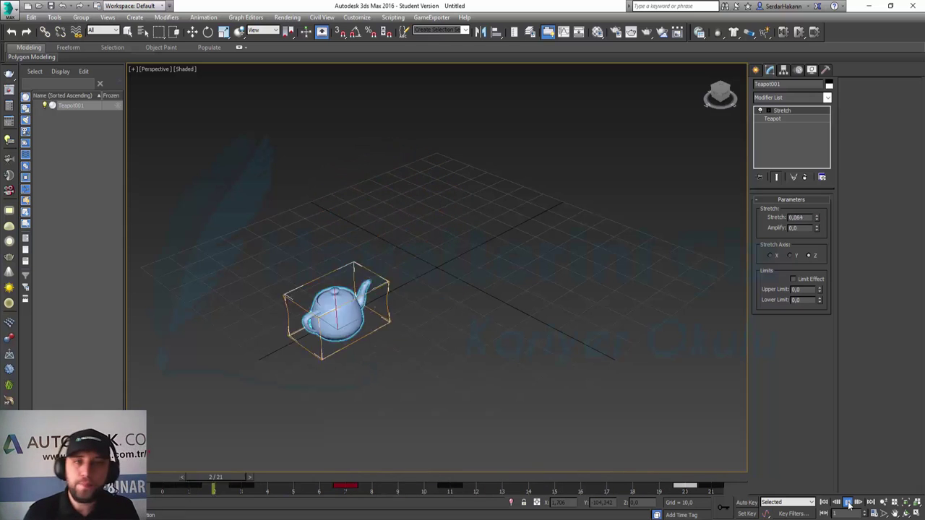
click(848, 504)
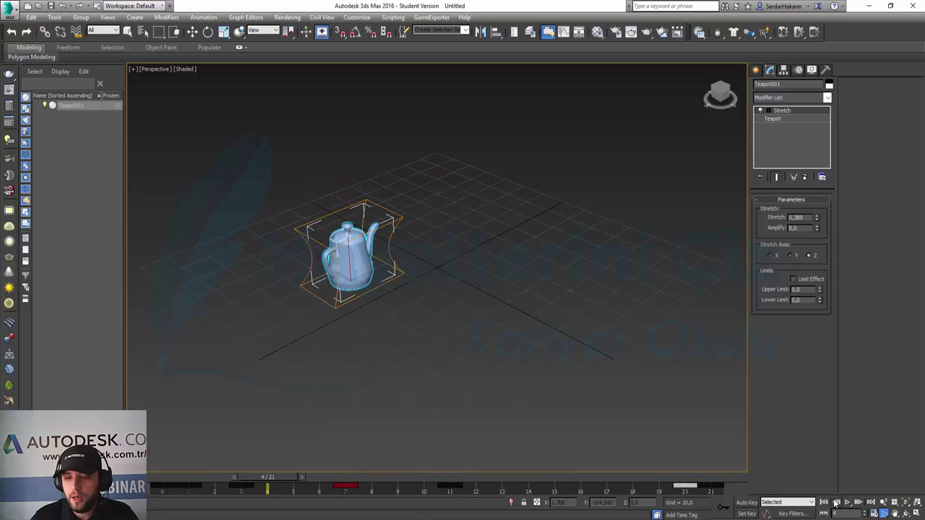
click(824, 503)
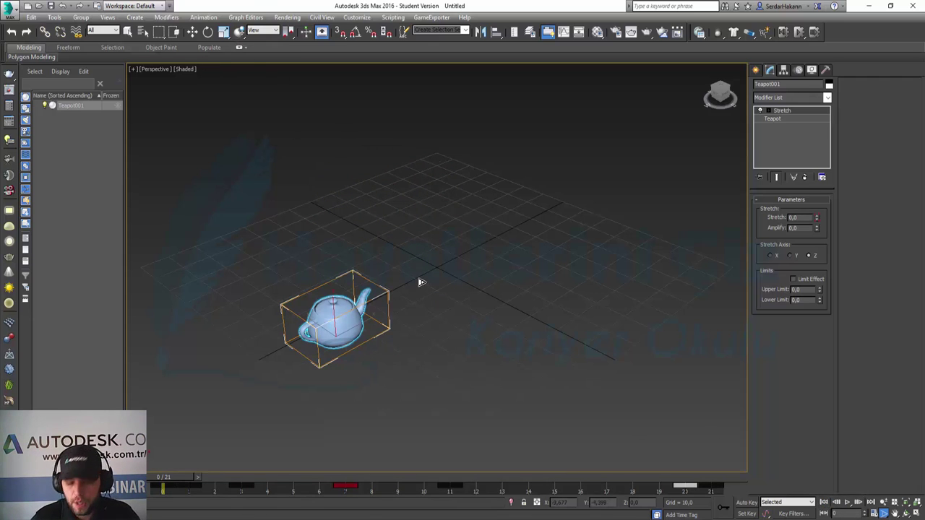
Delete the old teapot and reset the timeline Length to 100 frames.
key(Delete)
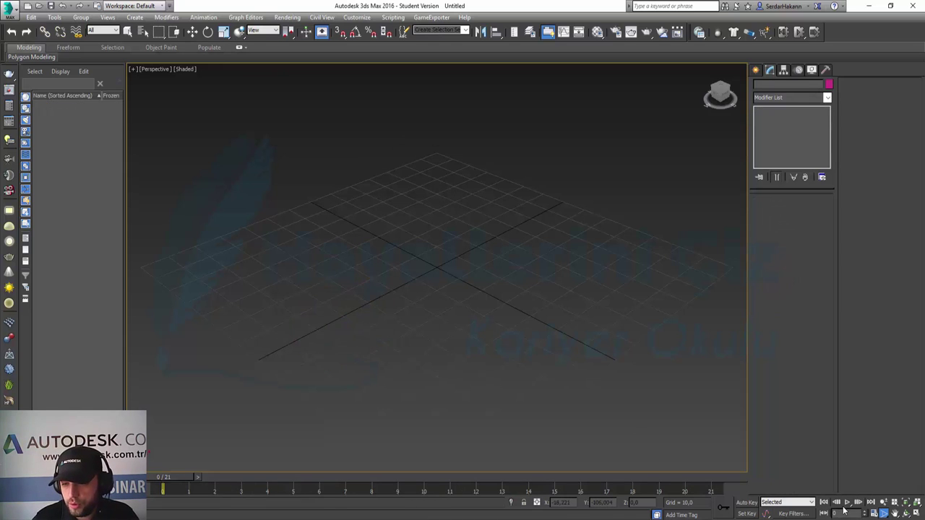
click(862, 514)
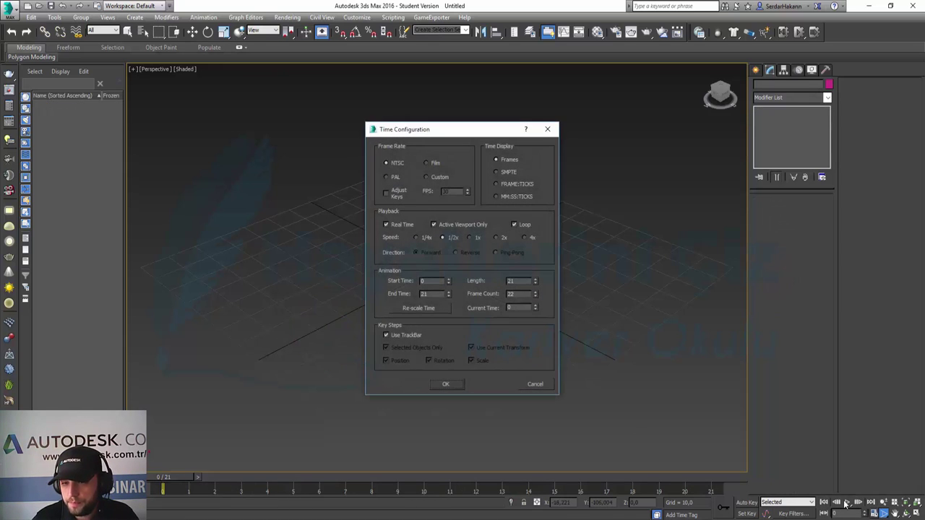
double_click(517, 281)
text(100)
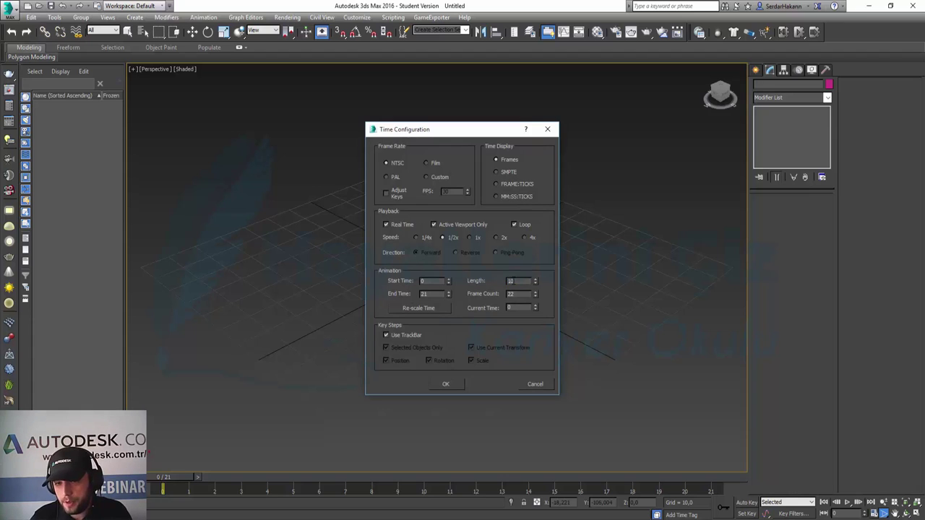
key(Return)
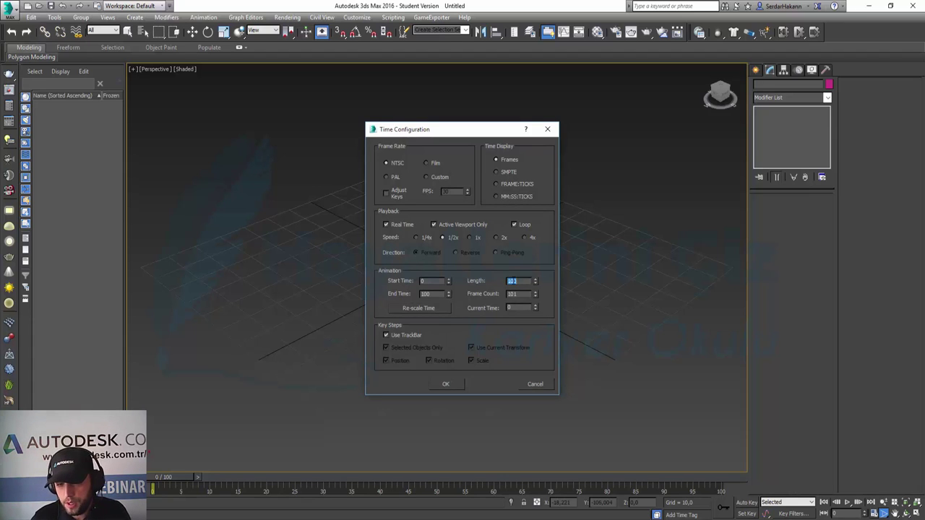
click(446, 384)
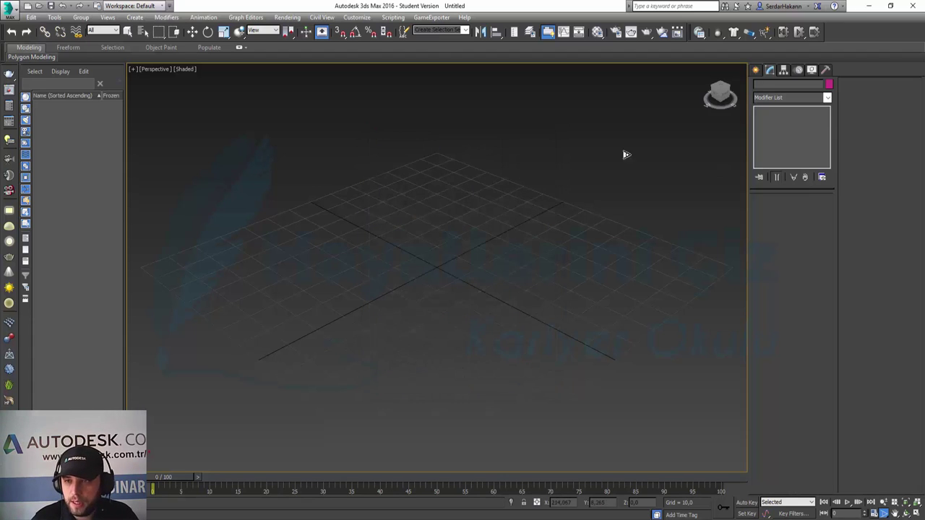
Create a new teapot at the lower left of the grid, then move to frame 15.
key(w)
click(757, 70)
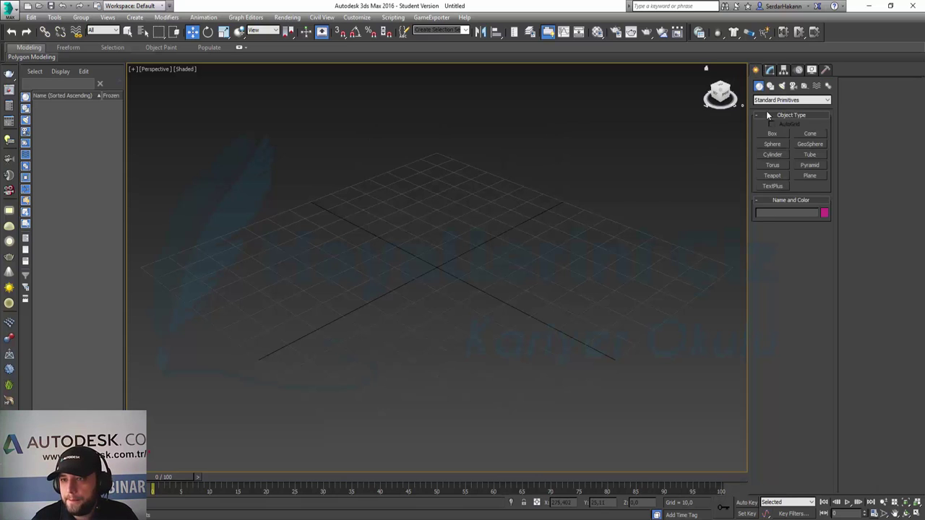
click(772, 175)
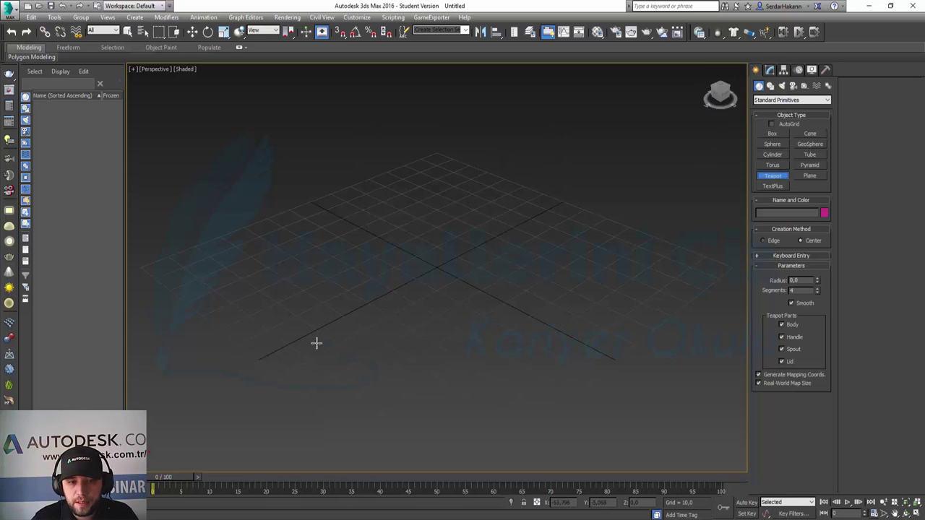
drag(297, 337, 310, 357)
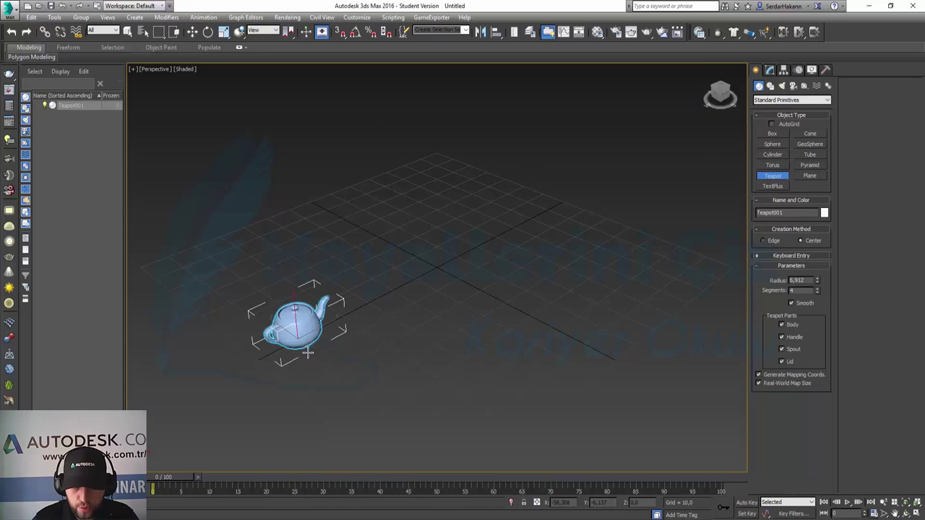
key(w)
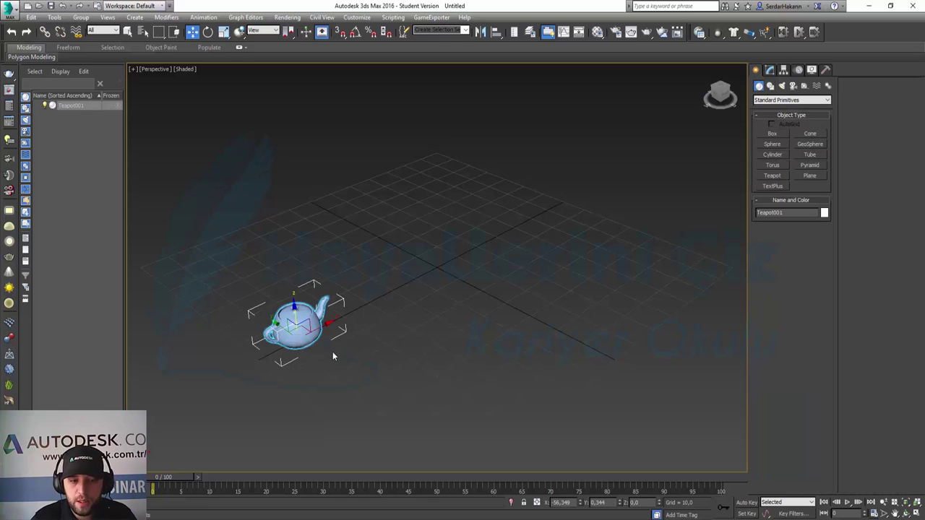
drag(171, 477, 280, 492)
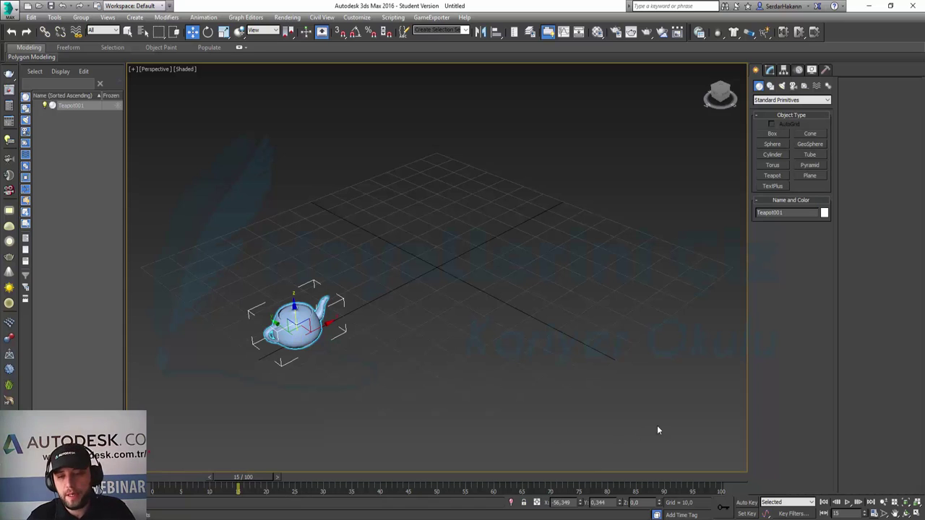
Auto-key the teapot moving to near the grid centre at frame 15 and play it back.
click(754, 504)
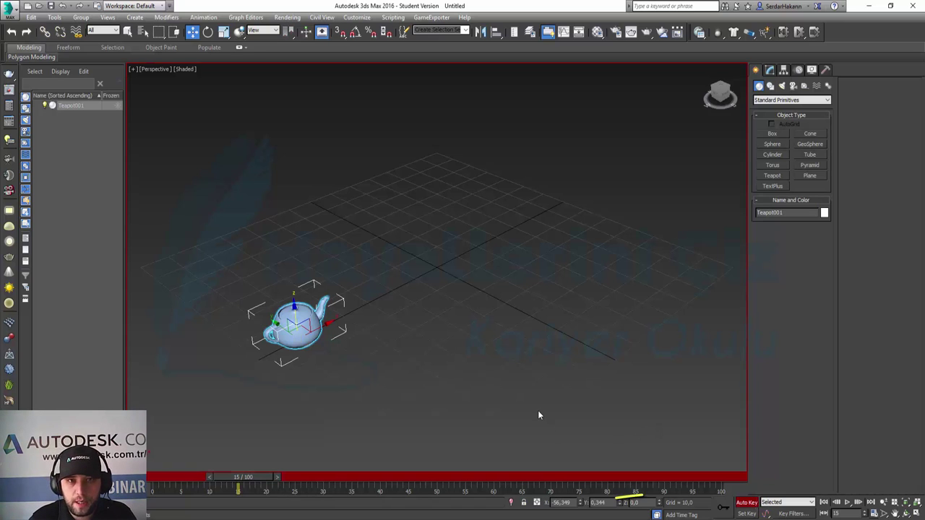
drag(325, 327, 448, 261)
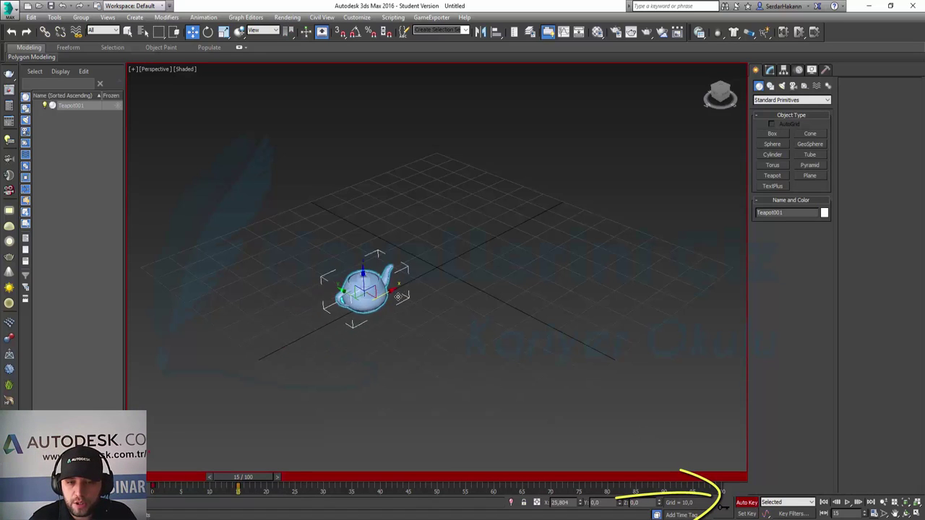
click(746, 502)
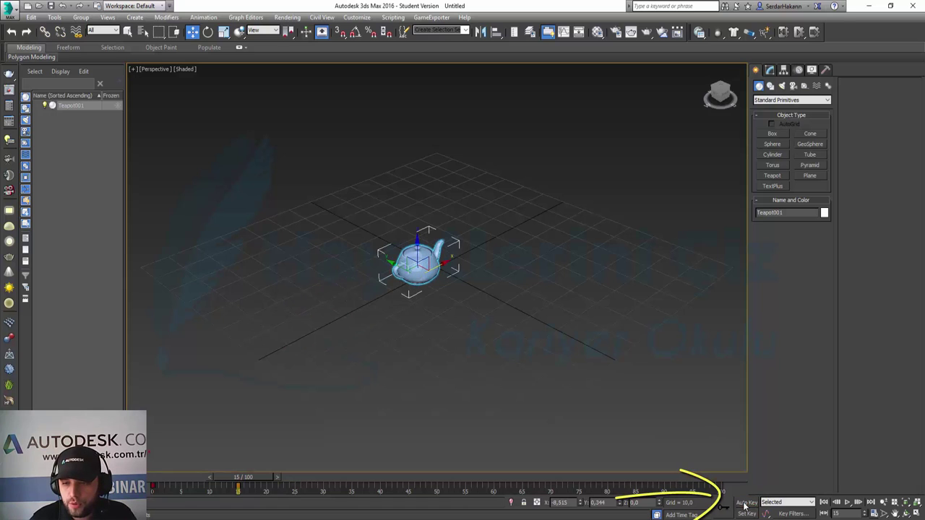
click(823, 503)
click(848, 504)
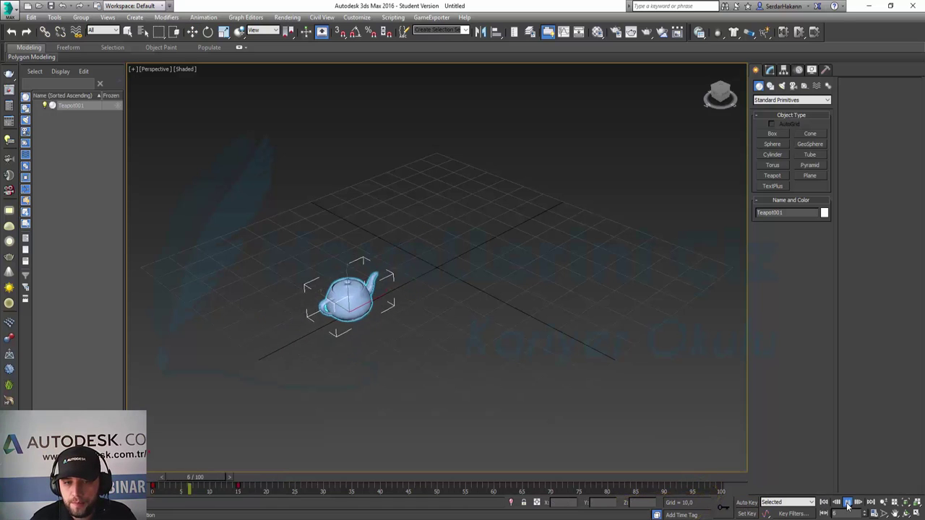
click(824, 503)
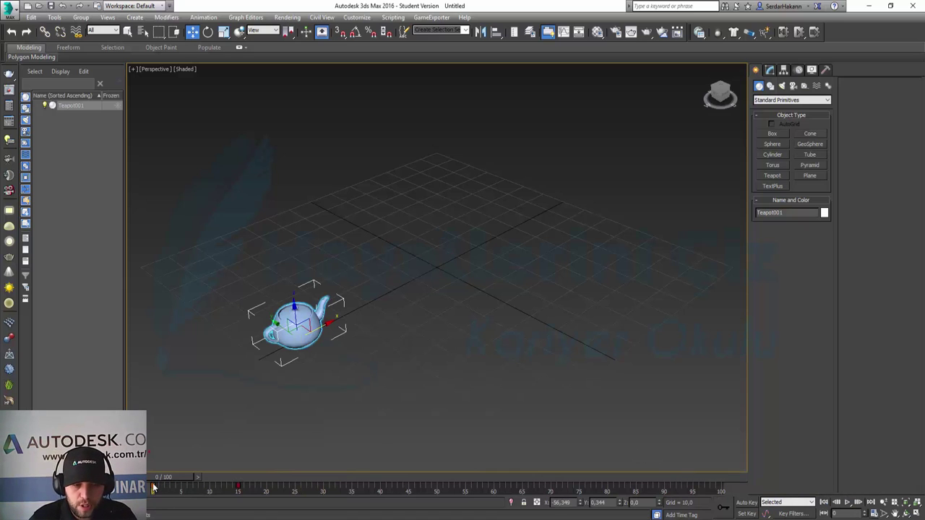
At frame 7, auto-key the teapot moved up the grid.
drag(166, 479, 200, 477)
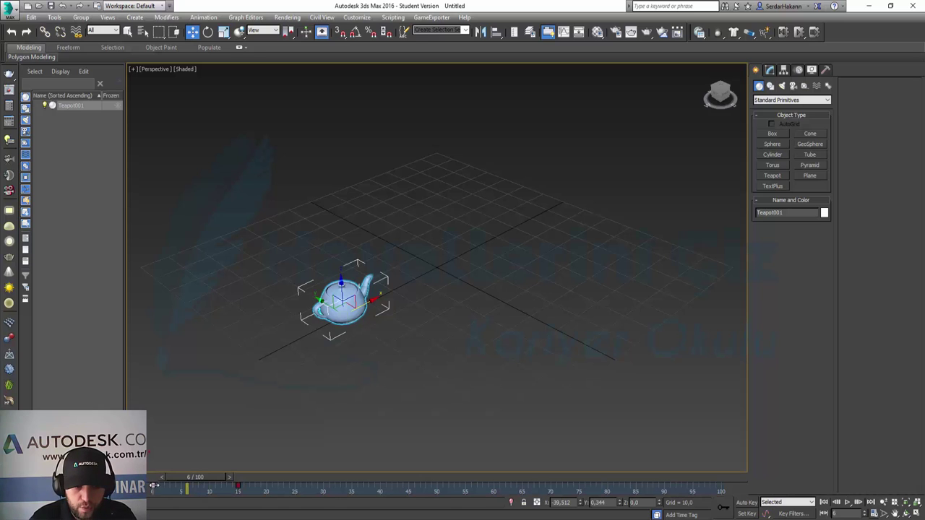
drag(154, 486, 200, 476)
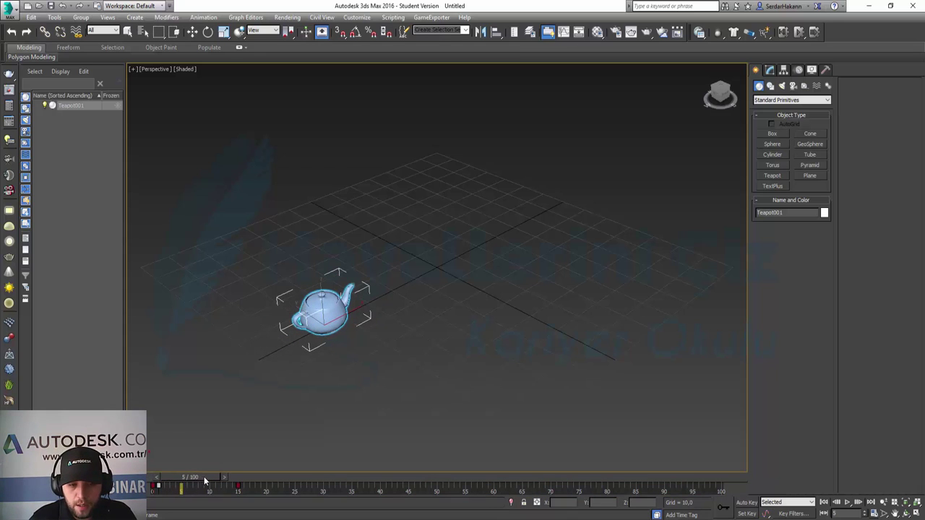
drag(203, 476, 210, 476)
key(w)
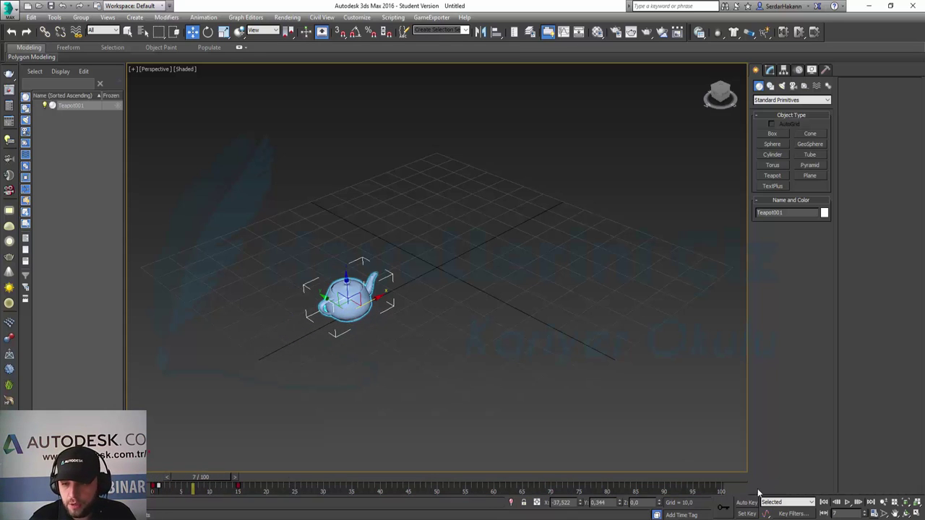
click(747, 502)
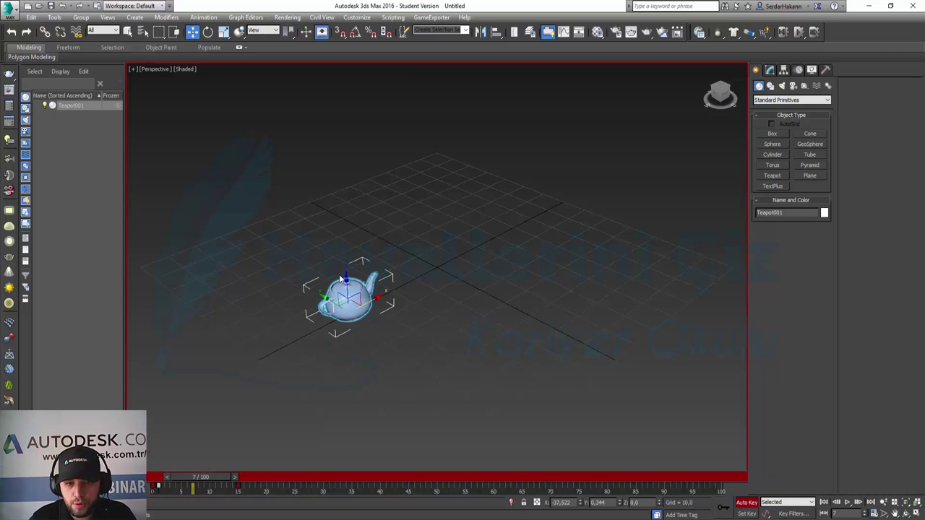
drag(347, 287, 353, 170)
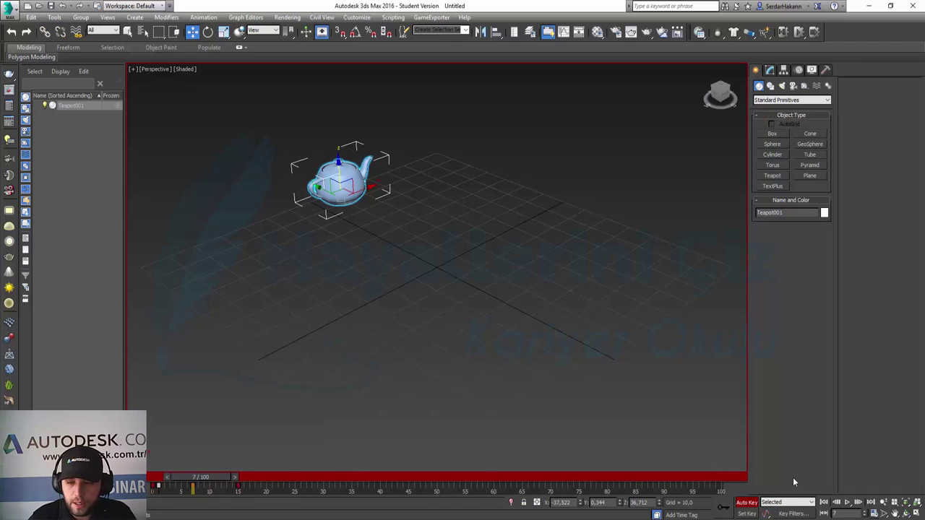
click(748, 502)
Play the teapot's three-key movement from the start, then rewind to frame 0.
click(825, 504)
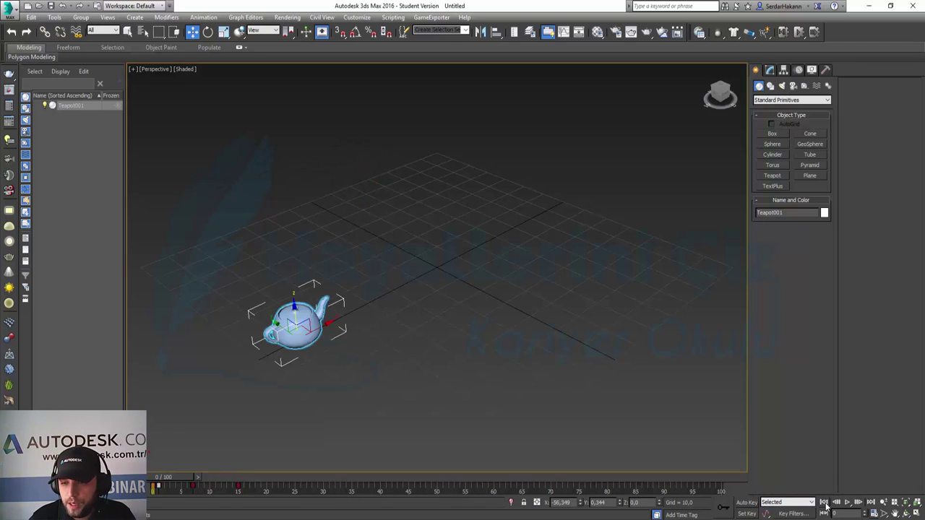
click(848, 504)
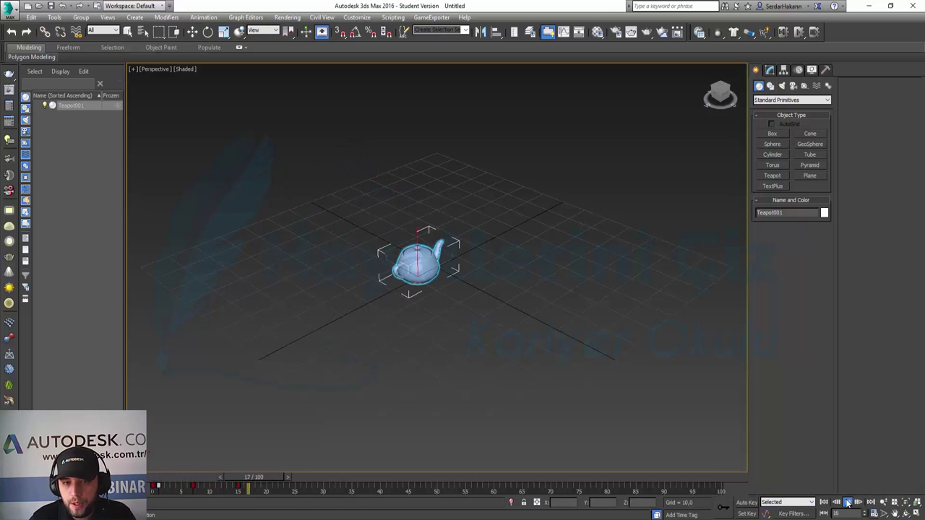
click(848, 504)
click(849, 505)
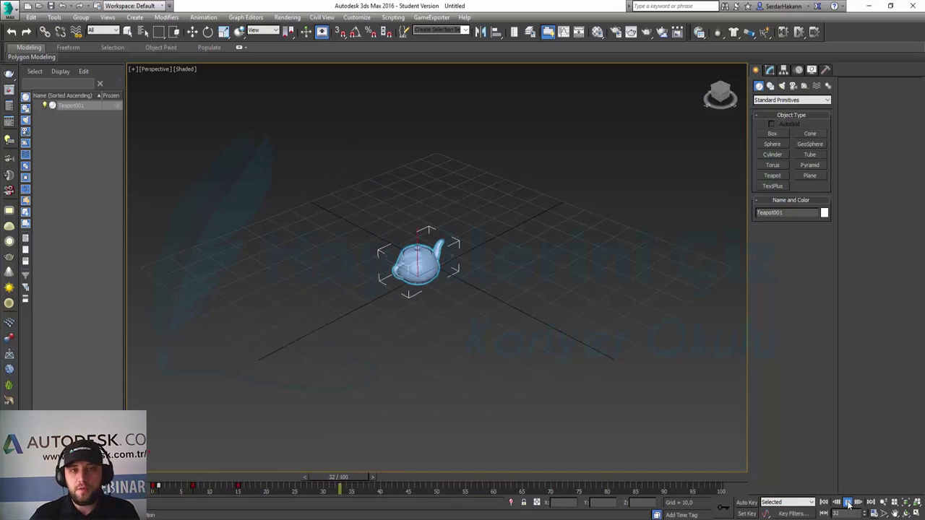
click(823, 502)
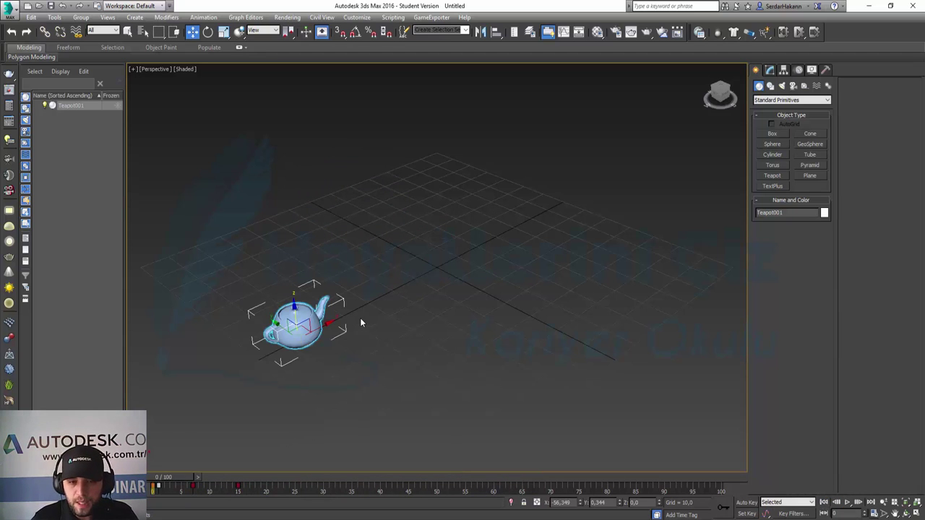
Add a Stretch modifier to the teapot and start lowering its Stretch at frame 1.
click(770, 71)
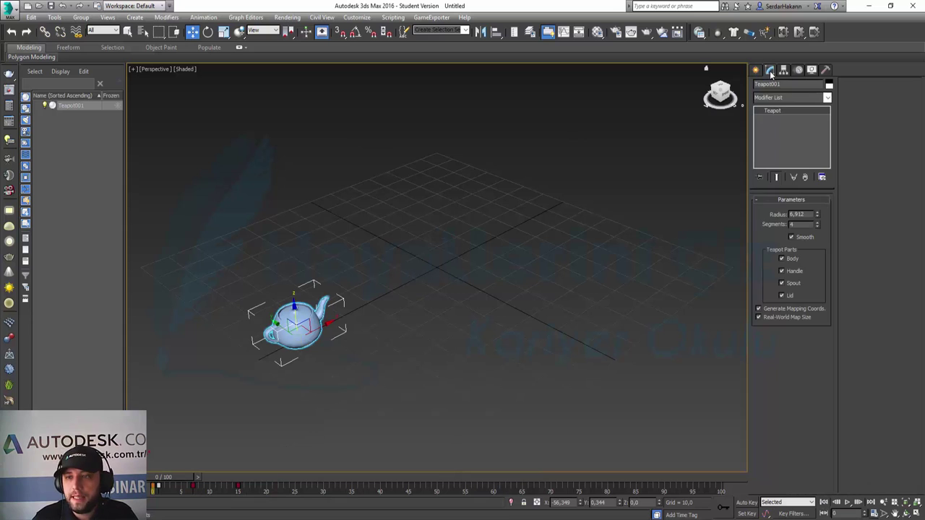
click(807, 96)
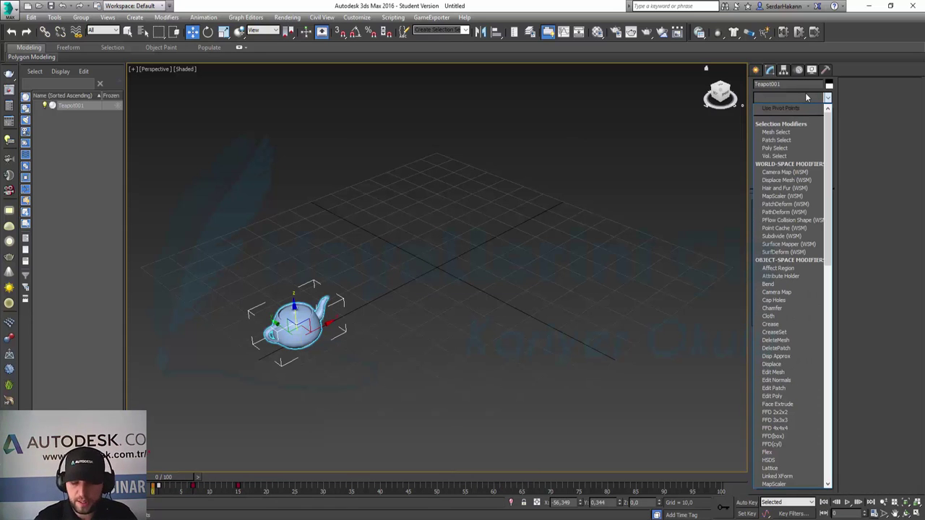
scroll(792, 282, down, 10)
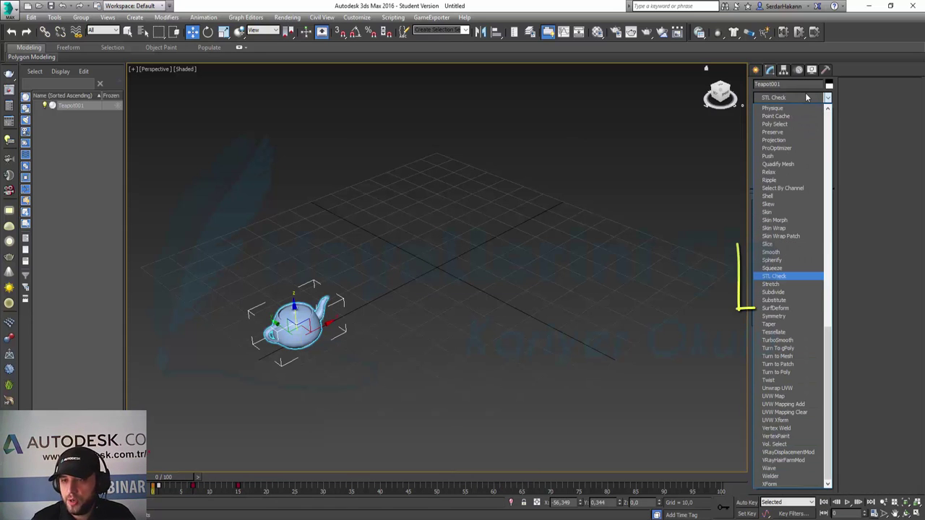
click(788, 285)
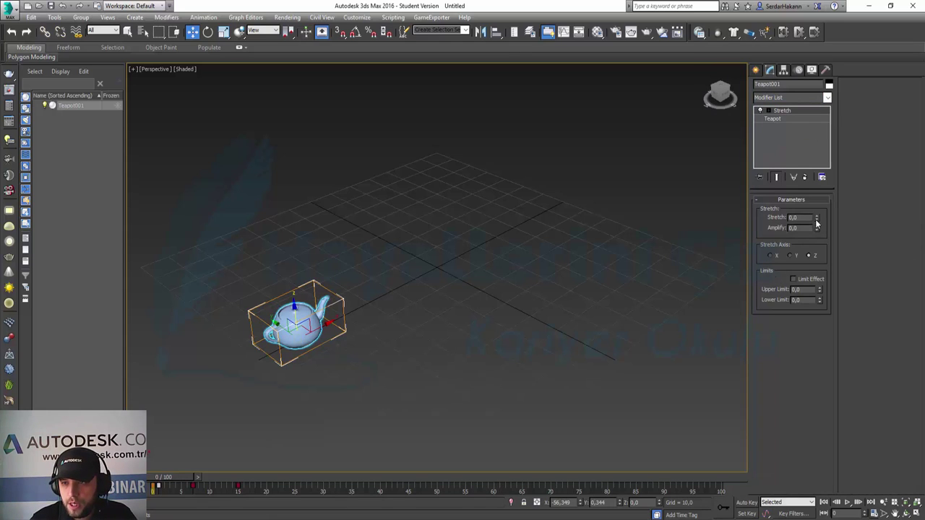
key(period)
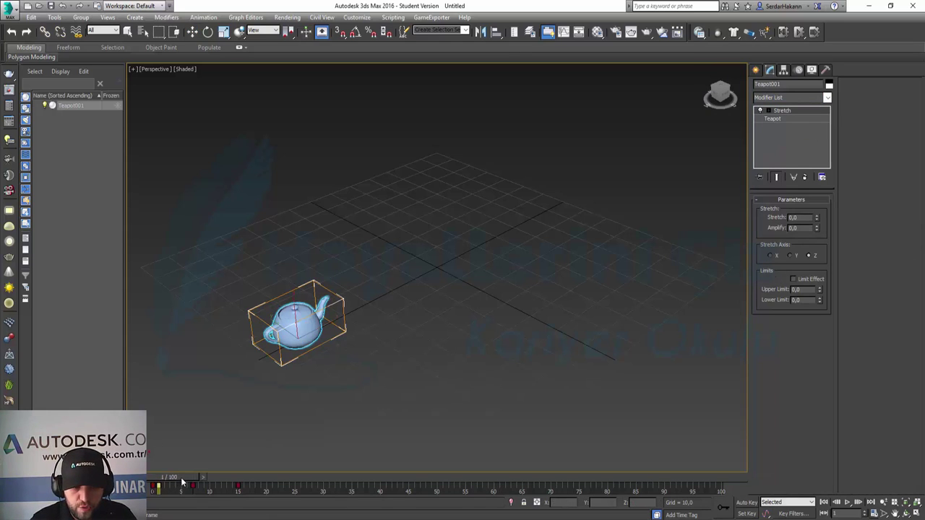
click(816, 221)
Turn on Auto Key and key a -0,2 squash on the teapot's Stretch.
click(817, 222)
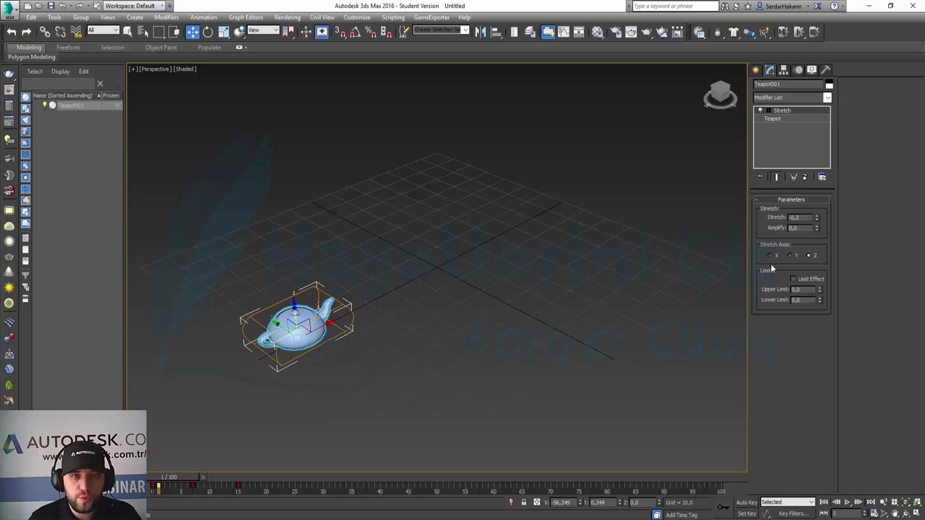
right_click(817, 219)
click(747, 503)
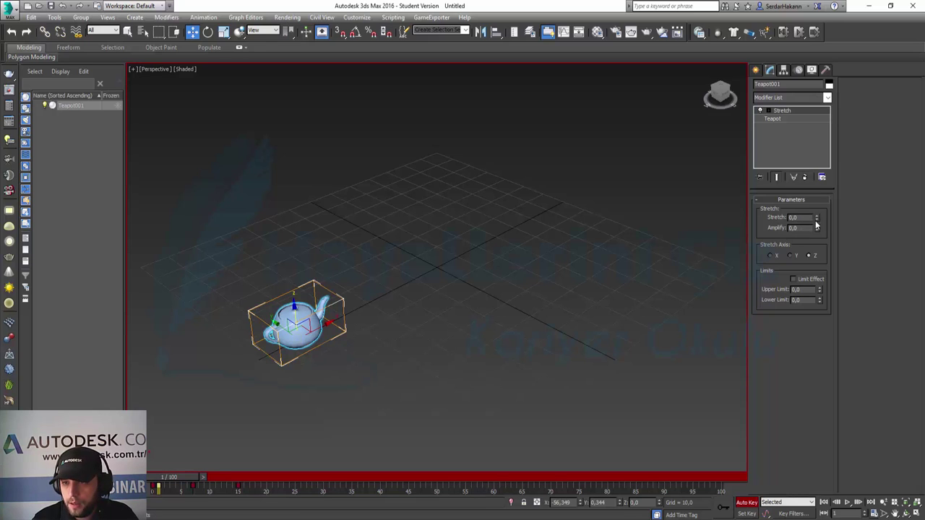
click(817, 221)
click(817, 222)
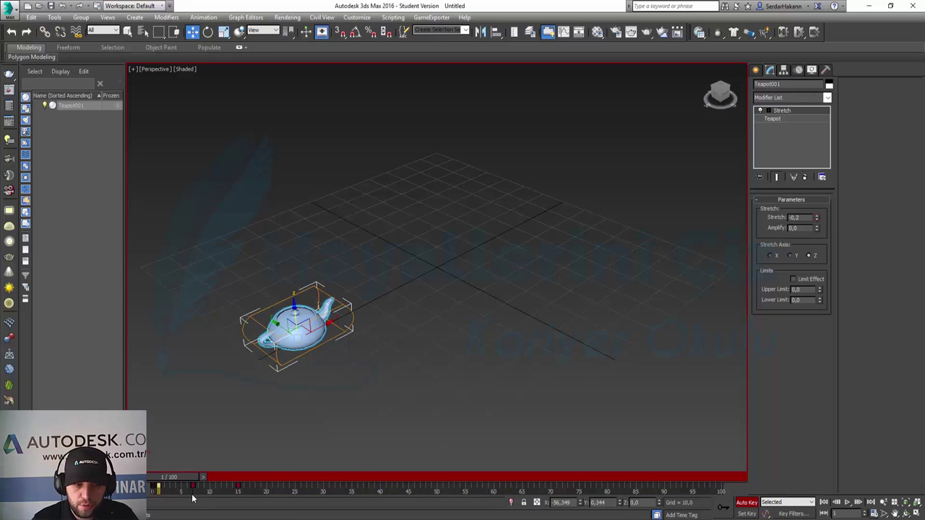
At frame 5, raise the Stretch amount so the teapot stretches tall.
drag(172, 480, 186, 477)
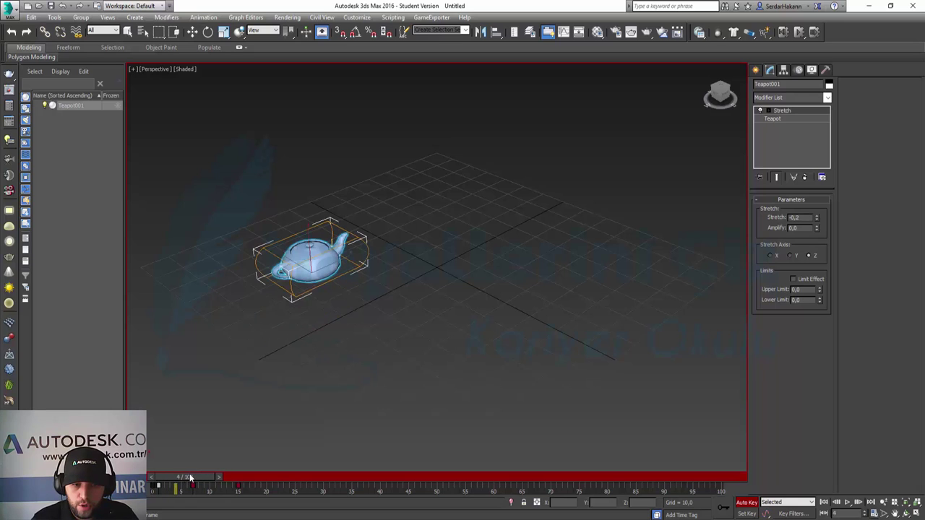
key(w)
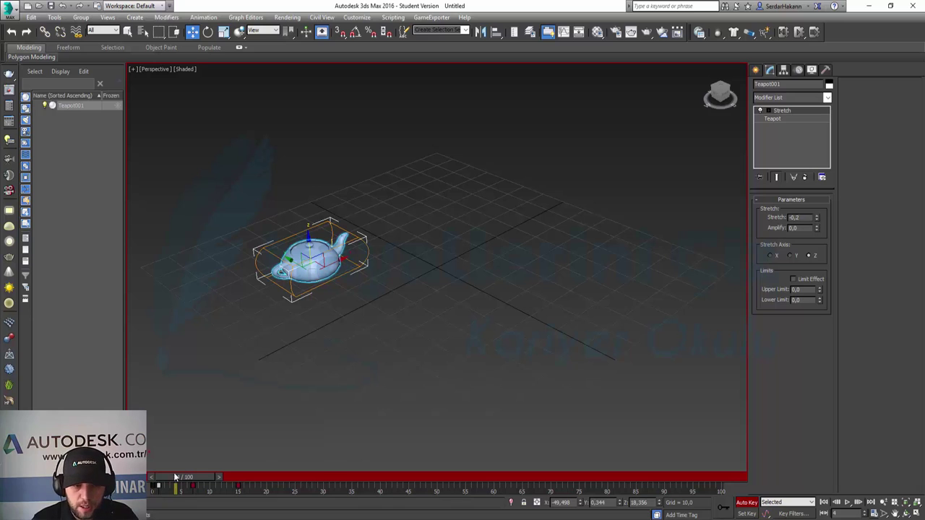
key(q)
key(period)
key(w)
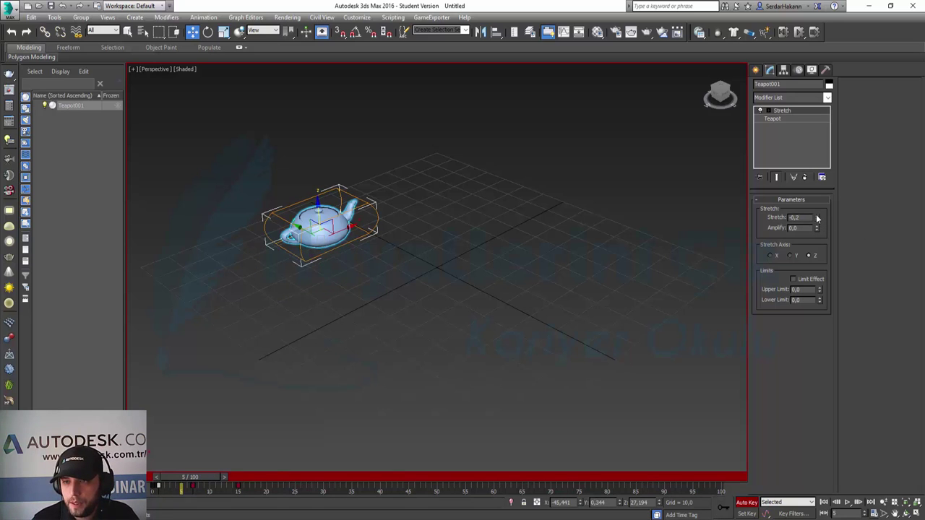
drag(818, 218, 818, 216)
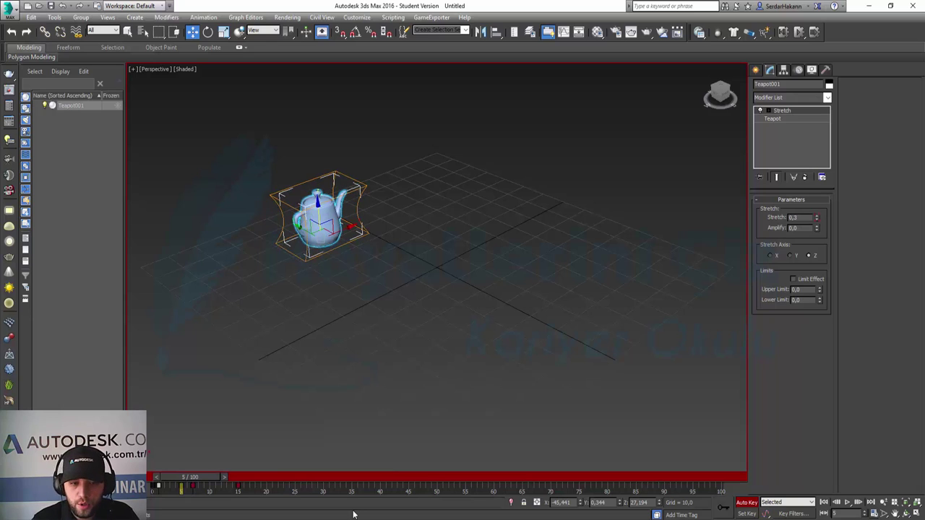
At frame 9, lower the Stretch amount to flatten the teapot.
drag(192, 478, 204, 480)
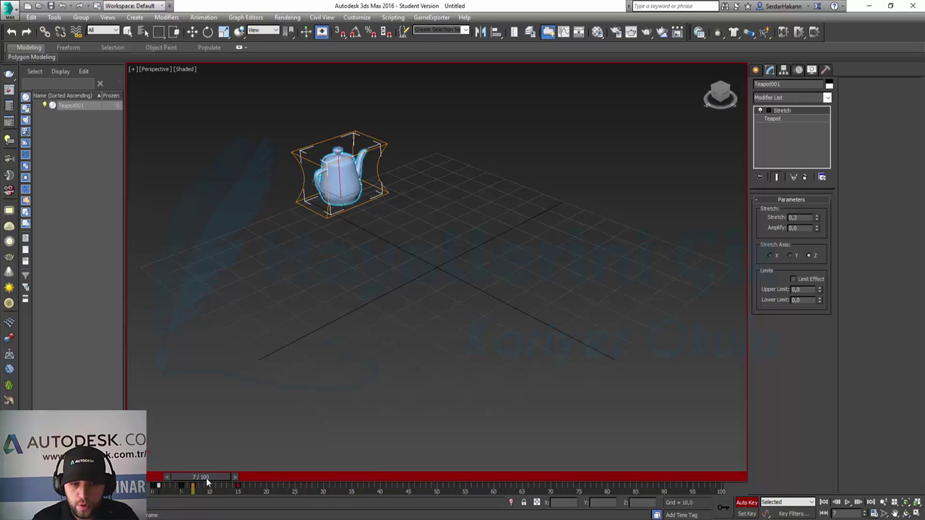
drag(208, 483, 214, 479)
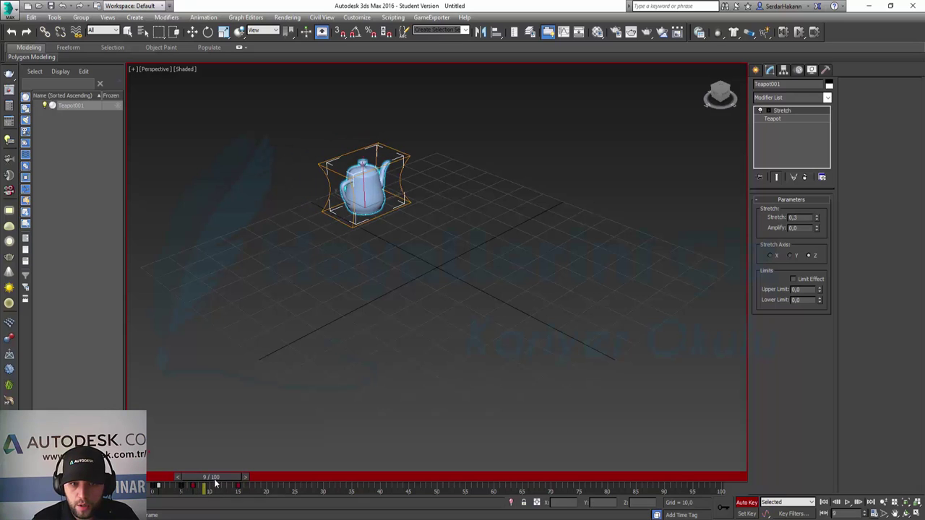
key(w)
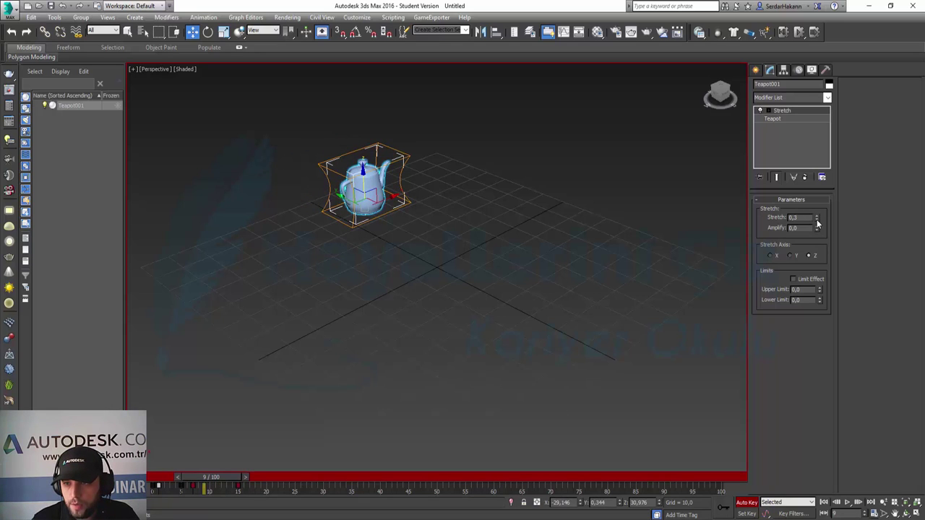
drag(817, 223, 817, 214)
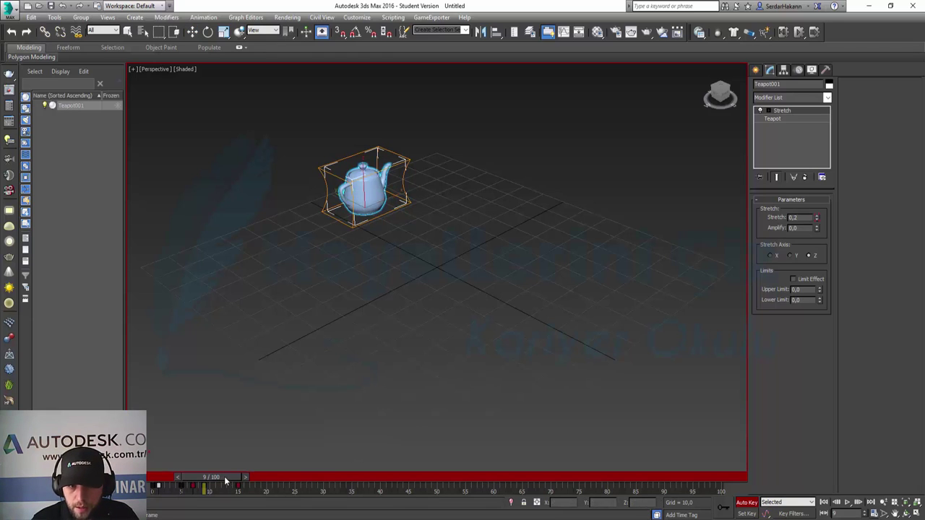
At frame 11, bring Stretch down from 0,1 to a negative squash.
drag(222, 477, 249, 478)
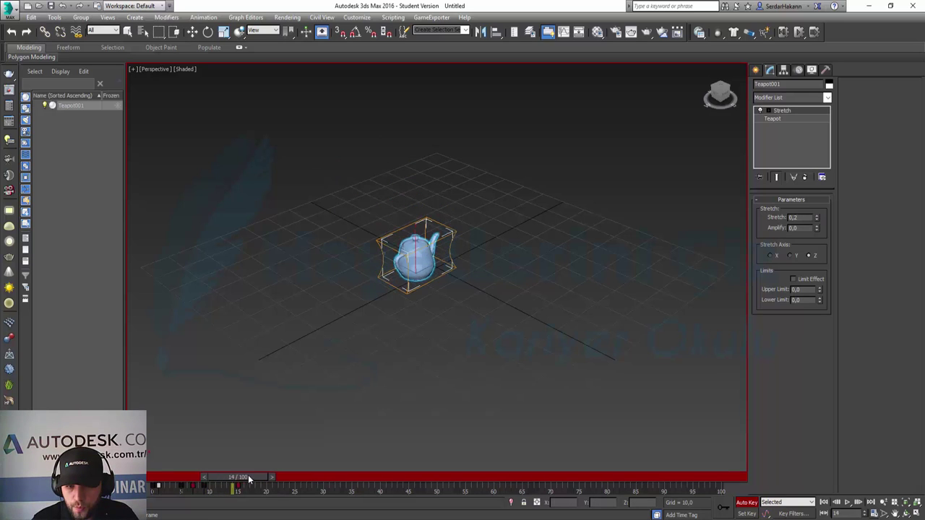
key(w)
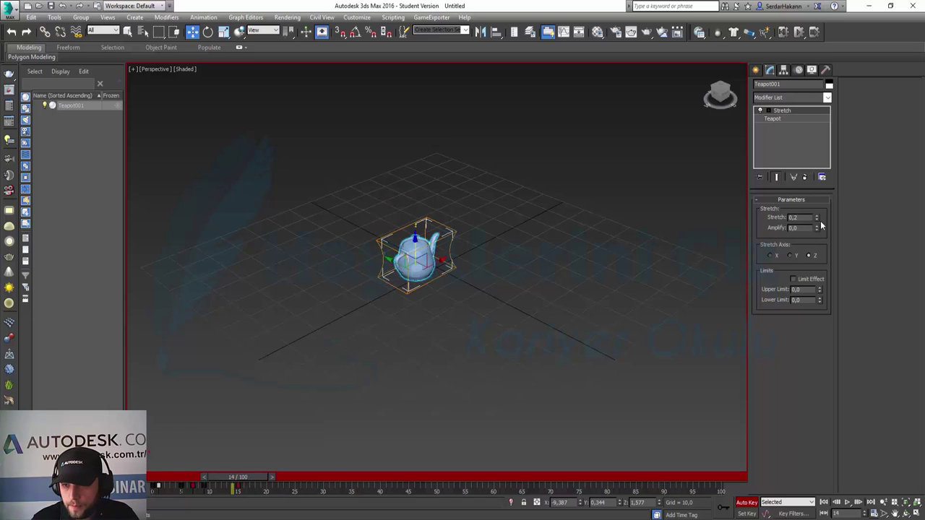
click(818, 224)
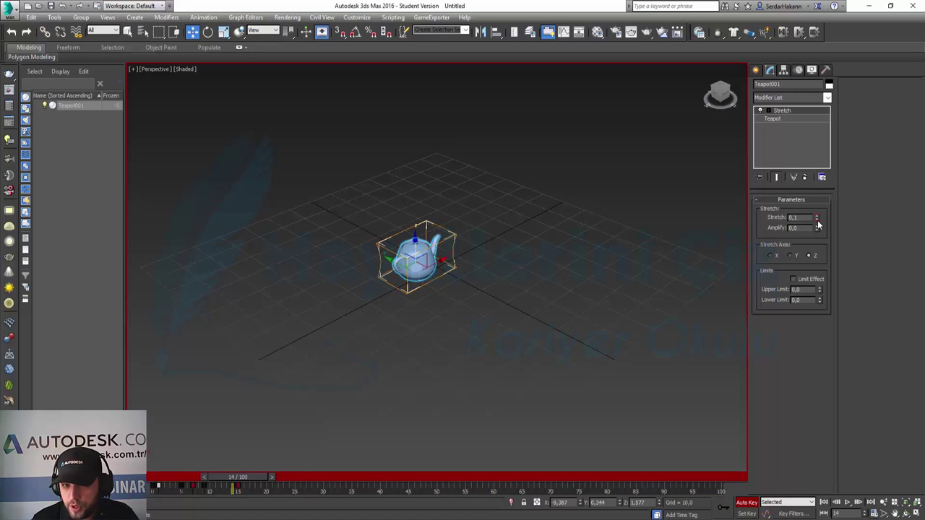
click(817, 220)
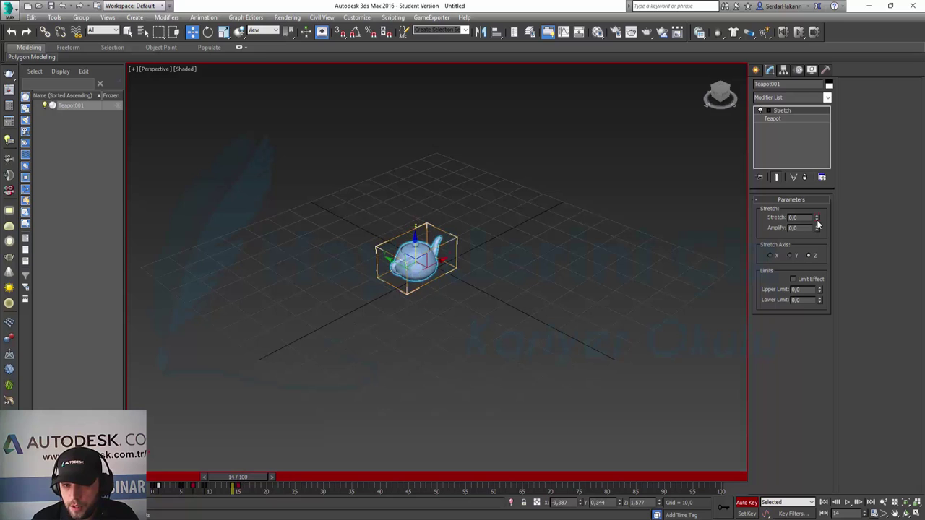
click(818, 220)
Key Stretch at -0,3 on frame 15, then reset it to 0 at frame 16.
click(272, 477)
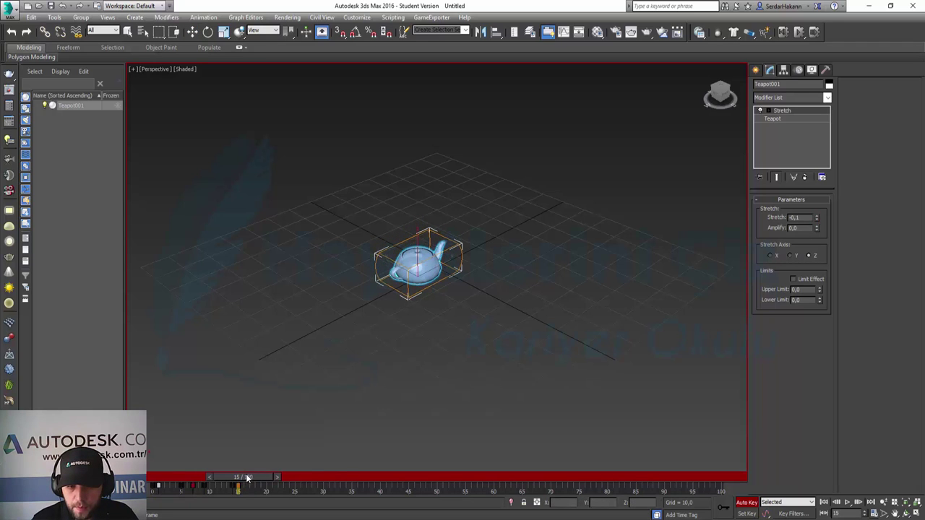
click(817, 222)
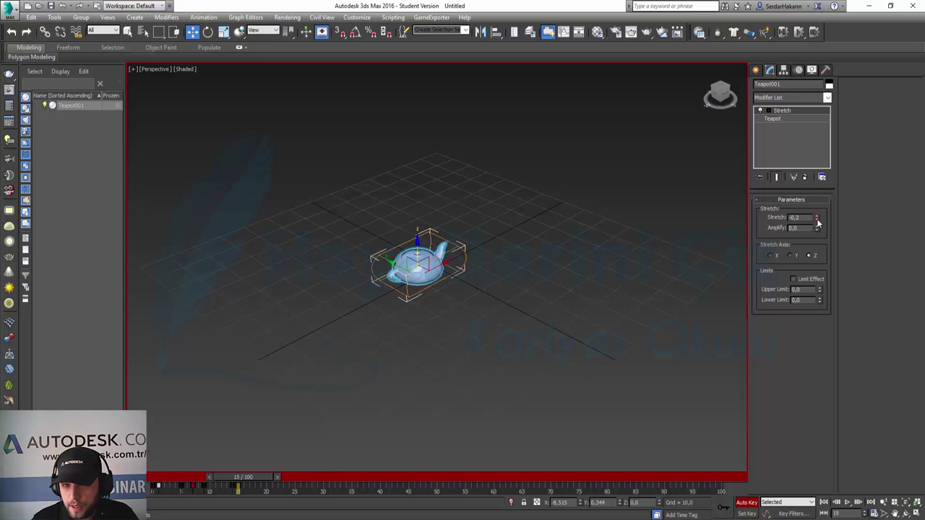
click(818, 222)
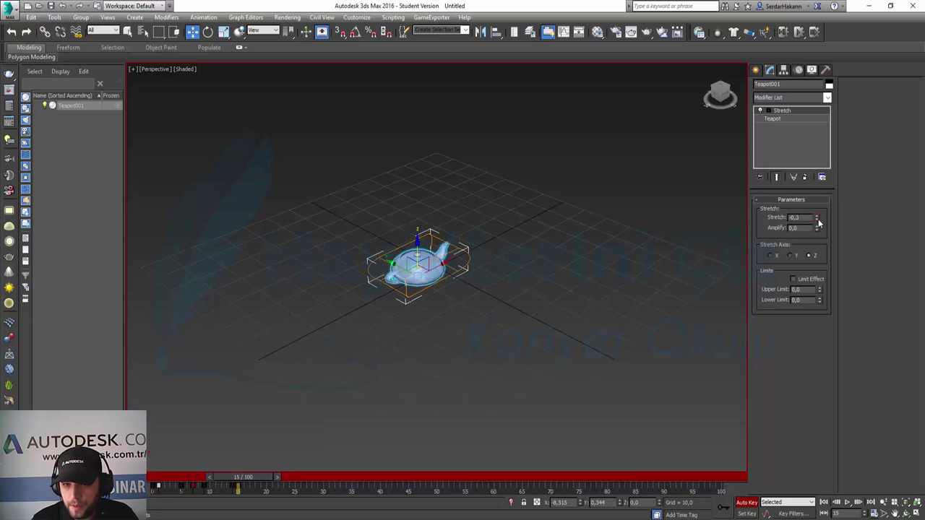
click(238, 487)
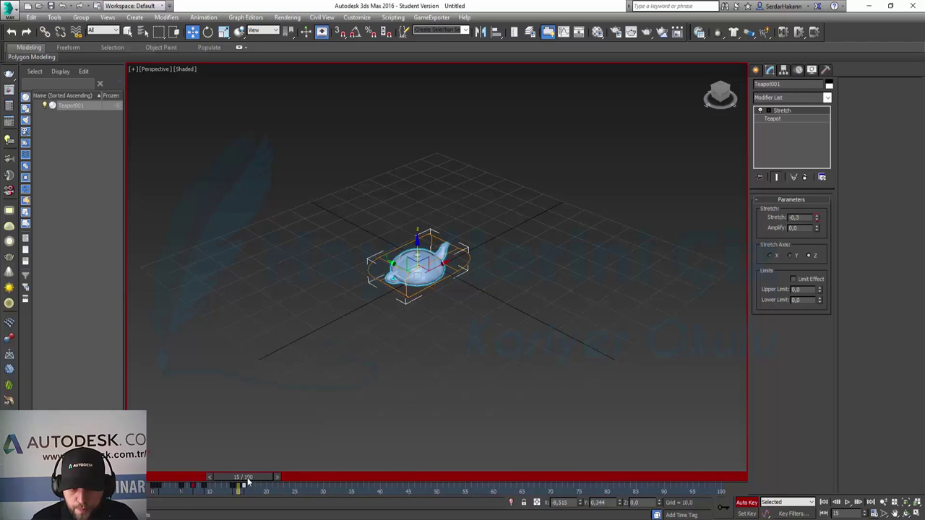
drag(247, 478, 254, 478)
key(w)
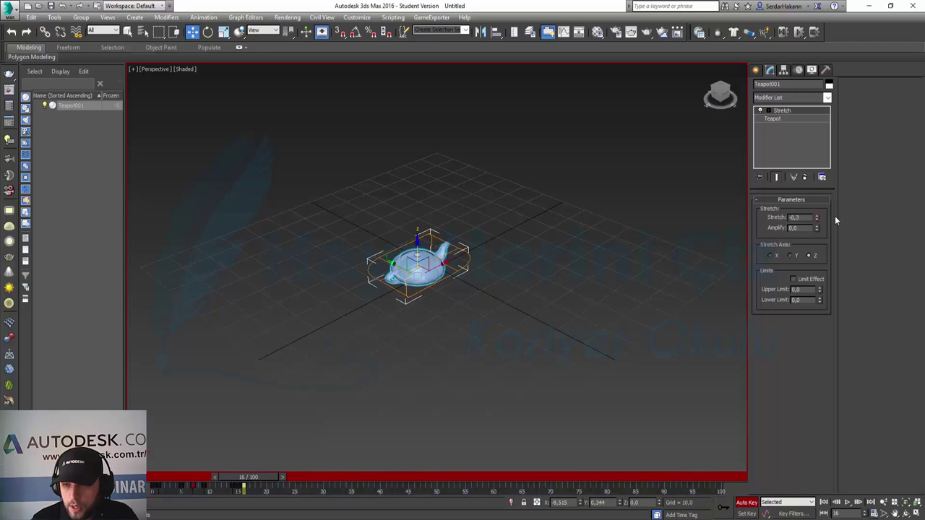
right_click(816, 224)
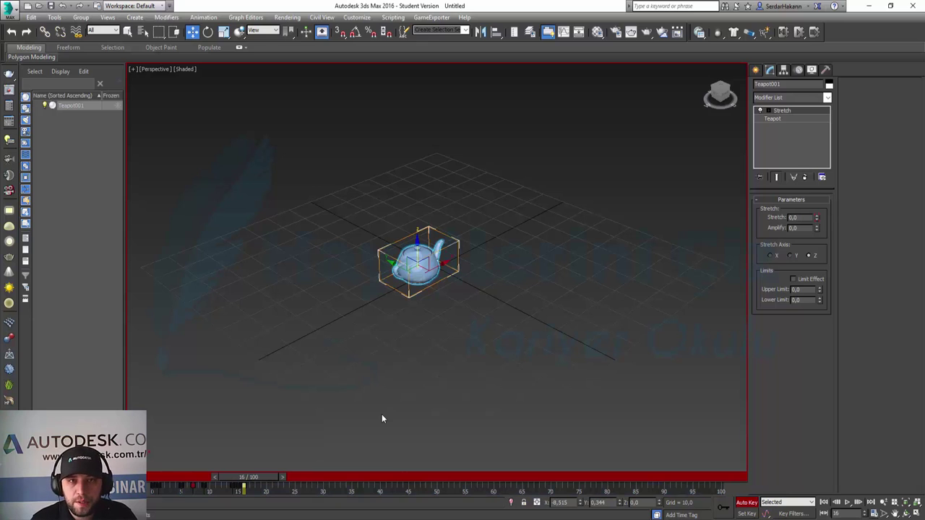
Turn off Auto Key, confirm Time Configuration, and play the teapot animation from frame 0.
click(748, 504)
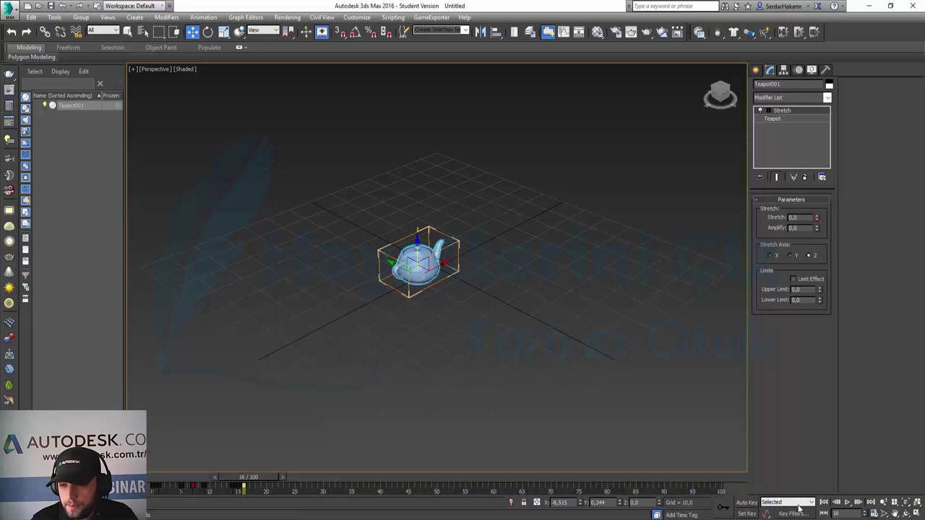
click(874, 514)
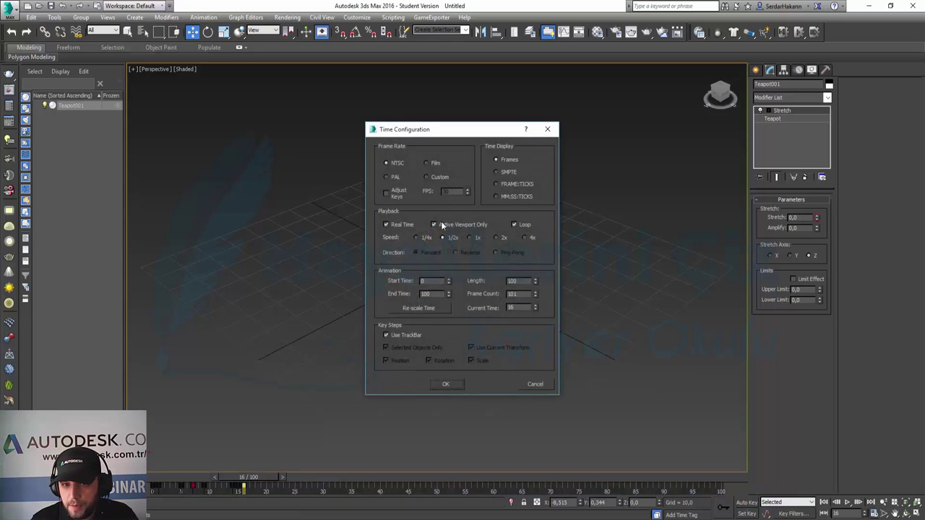
click(447, 384)
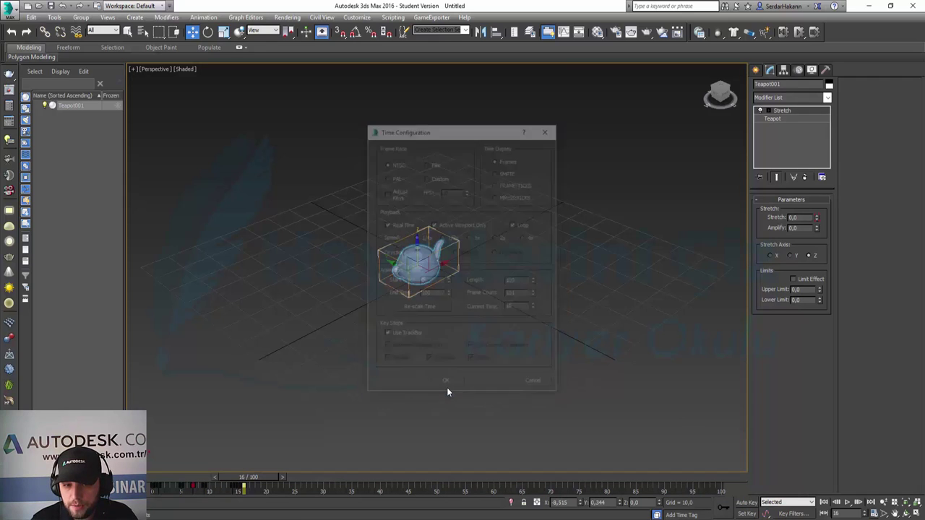
click(824, 503)
click(848, 502)
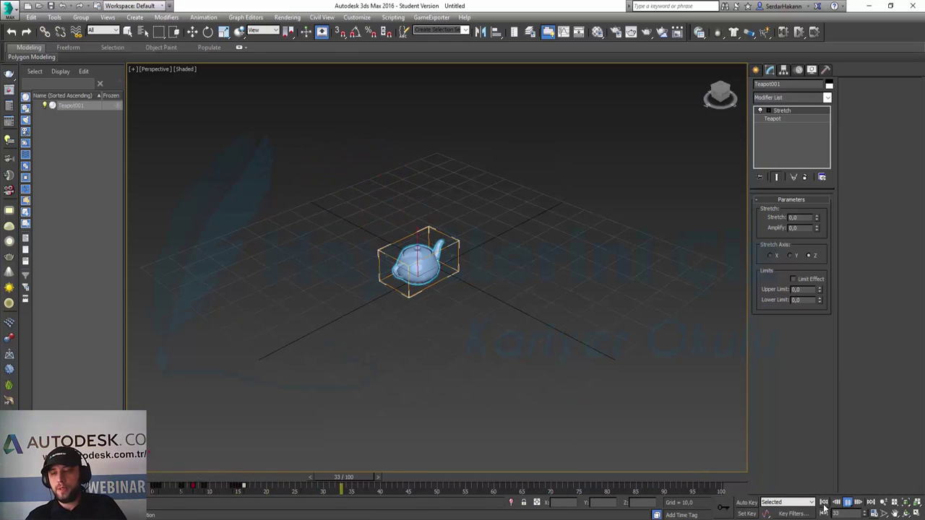
click(824, 504)
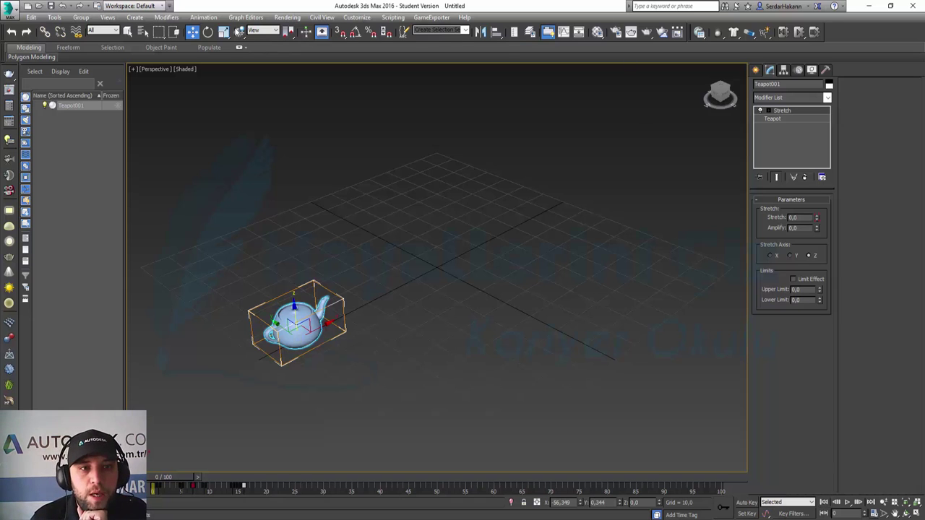
Create an animation preset including Transform but excluding Matrix3, Point3, Rotation and Float controllers.
click(202, 17)
mouse_move(246, 347)
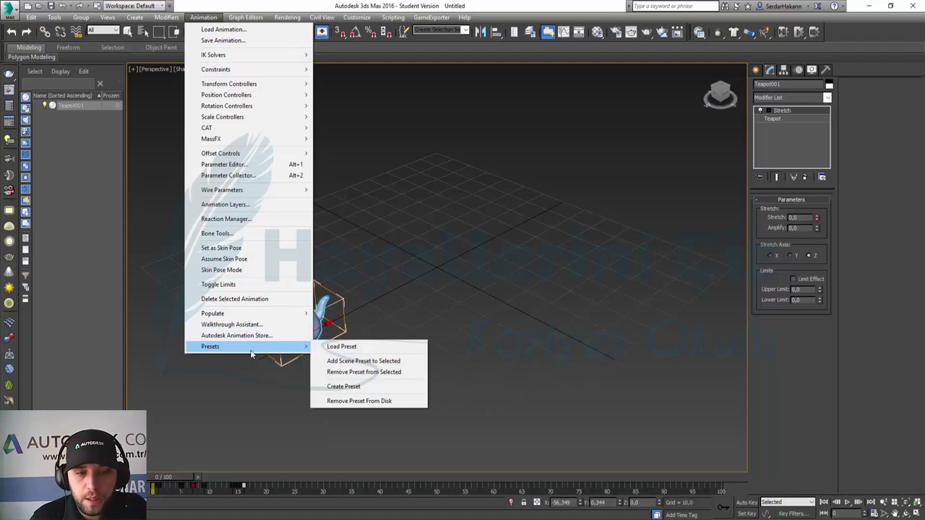
click(357, 388)
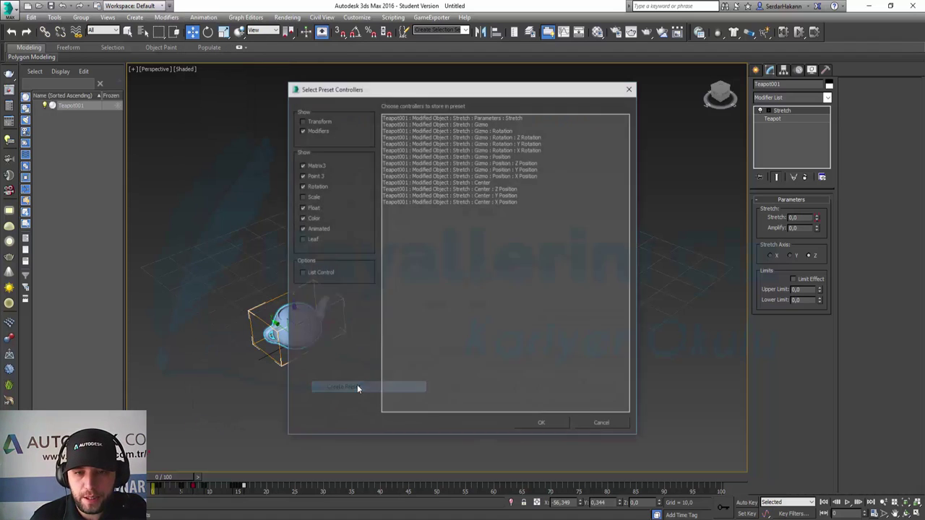
click(316, 121)
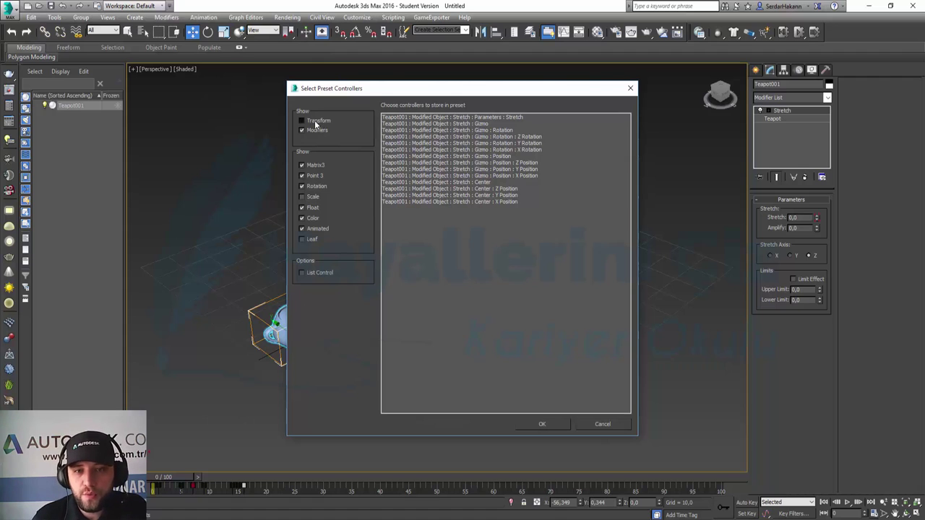
click(318, 166)
click(316, 175)
click(318, 187)
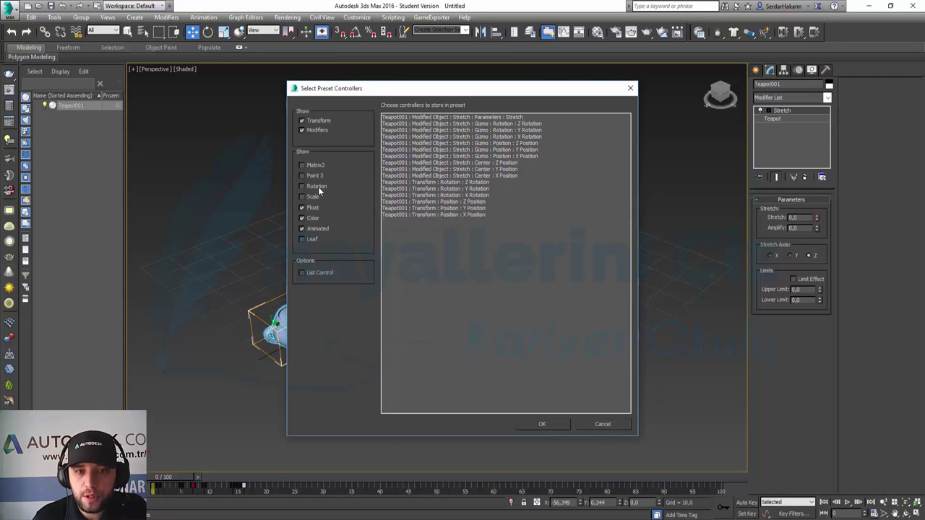
click(312, 207)
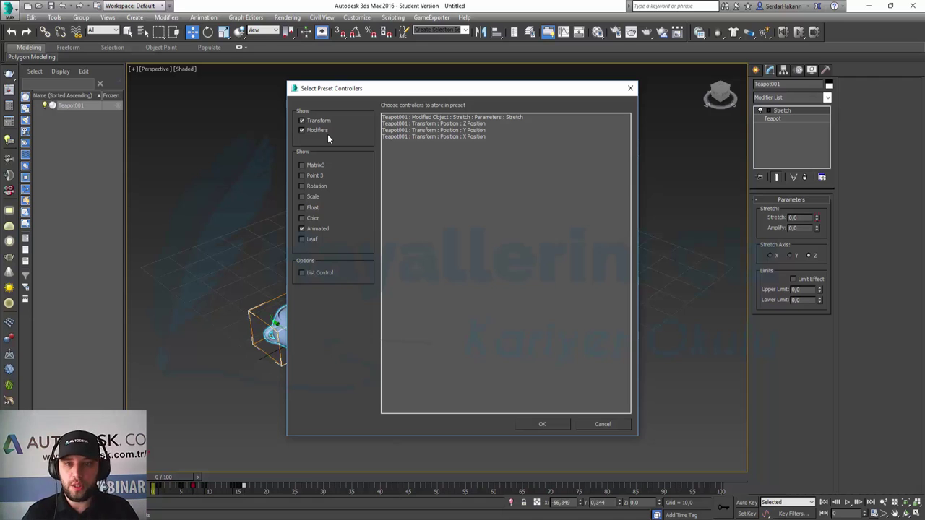
Store the Stretch and X, Y, Z Position controllers in the preset.
click(428, 118)
shift+click(431, 137)
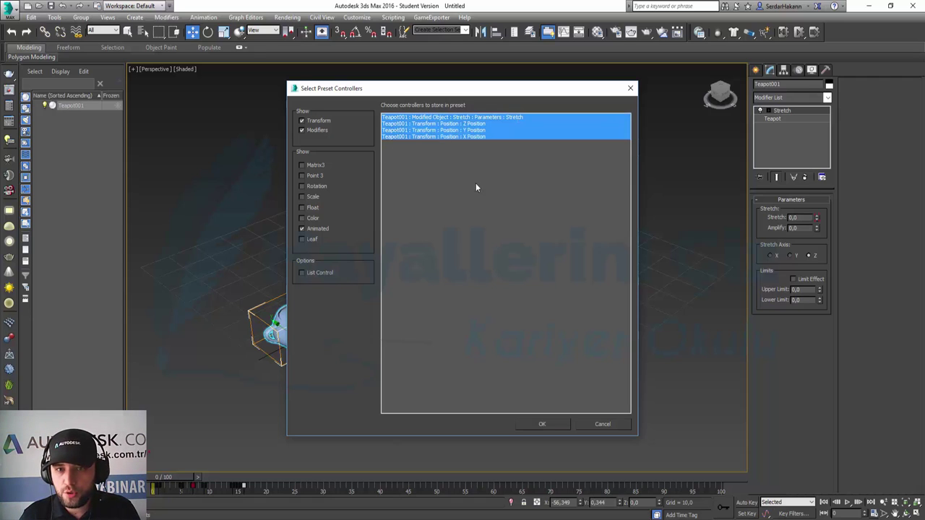
click(551, 425)
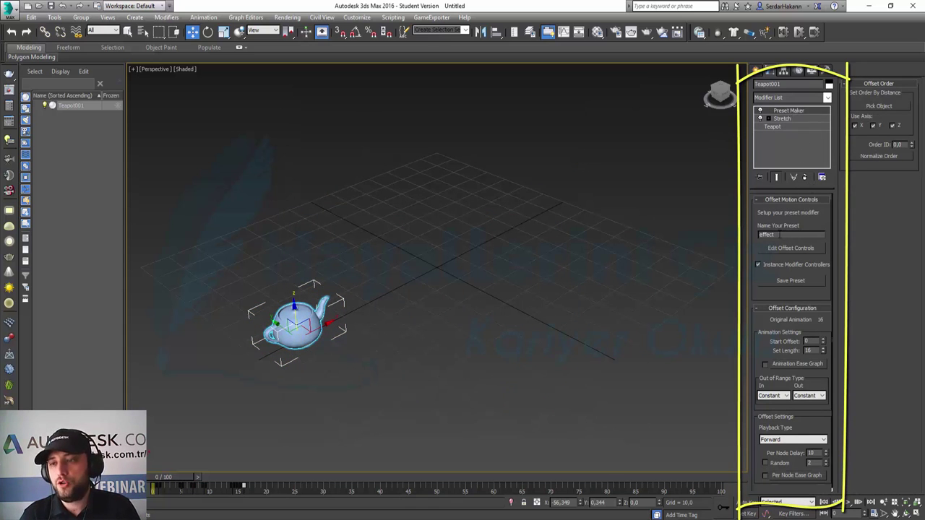
Enter 'Teapot_Animation' as the preset name and save the preset.
double_click(778, 235)
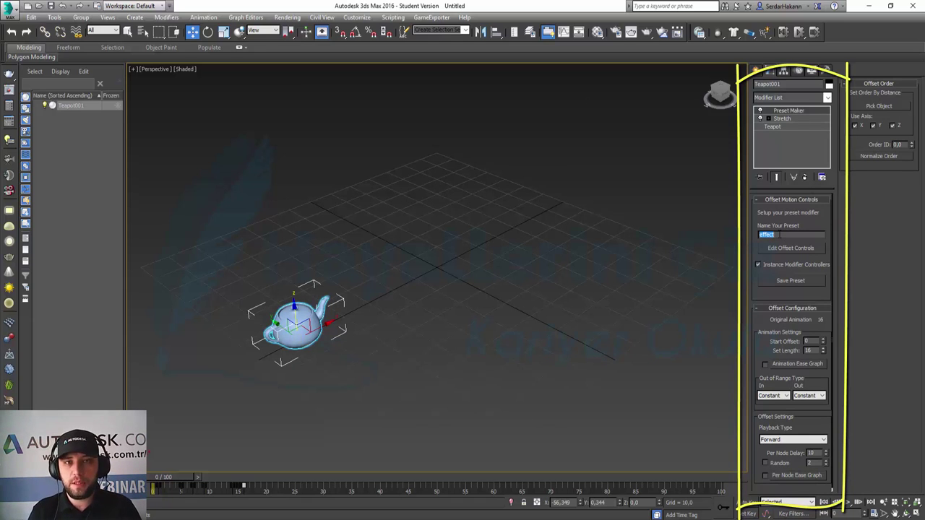
text(Te)
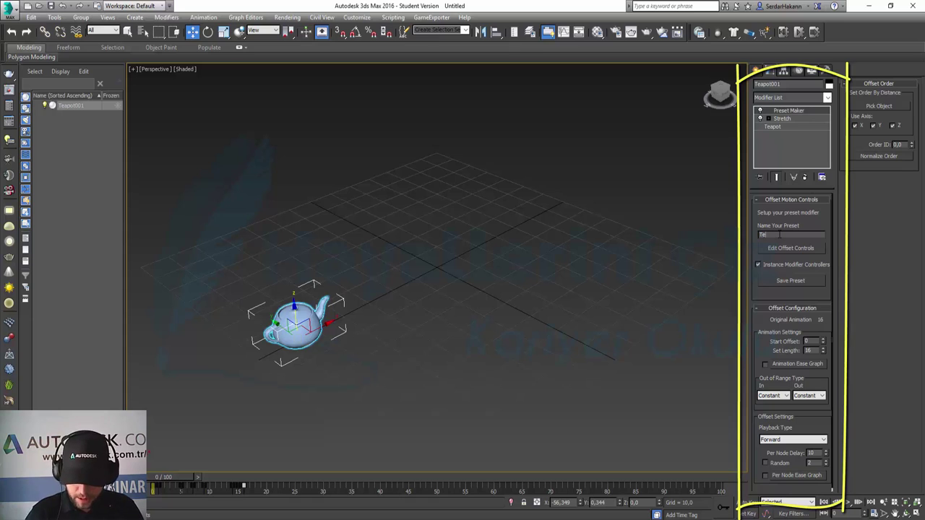
text(apot_Animation)
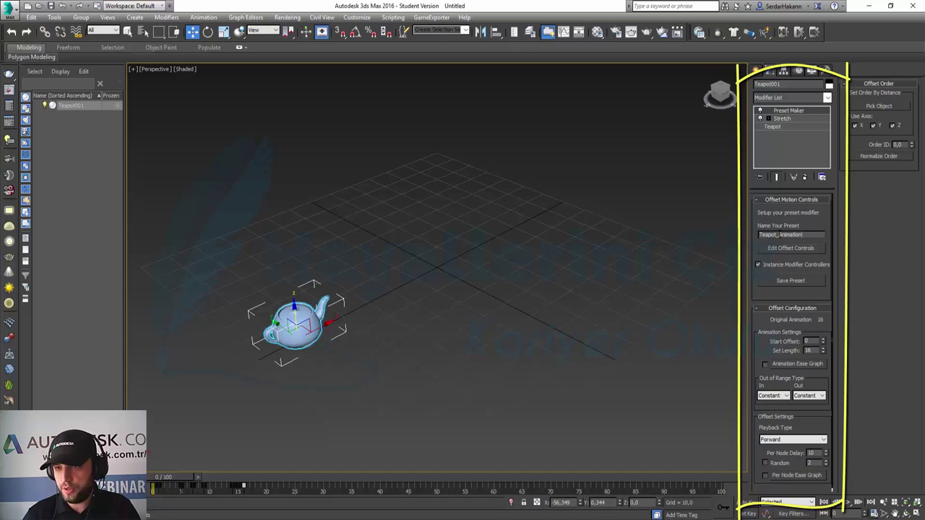
click(791, 282)
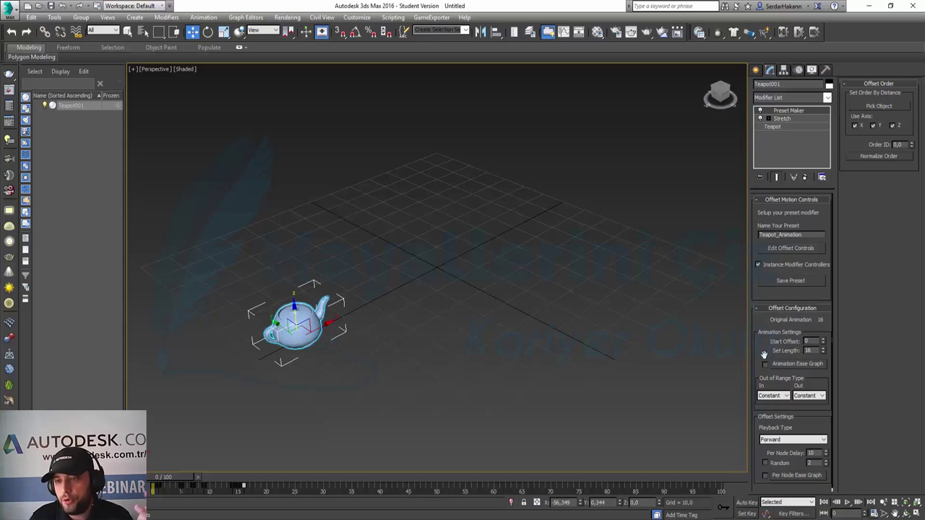
drag(764, 354, 763, 320)
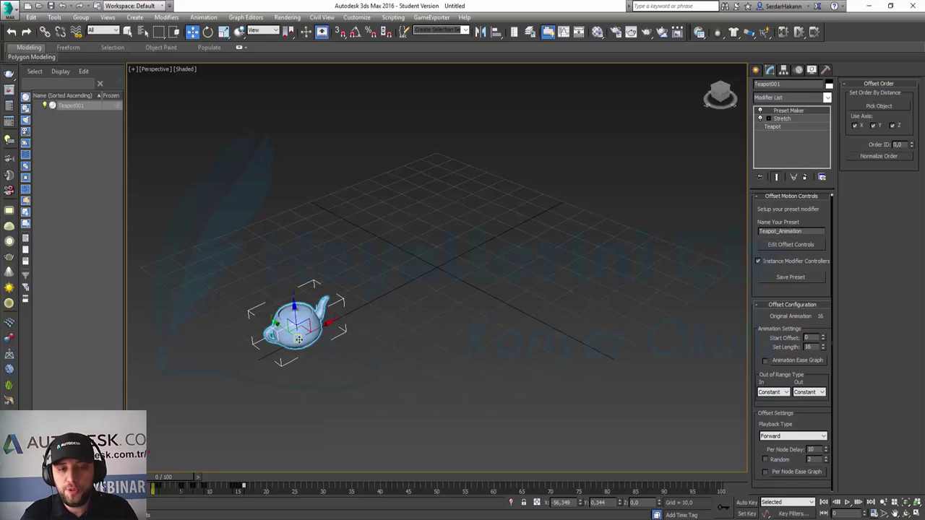
Clone the teapot into 4 copies diagonally down-right and frame the whole row.
shift+drag(279, 327, 318, 352)
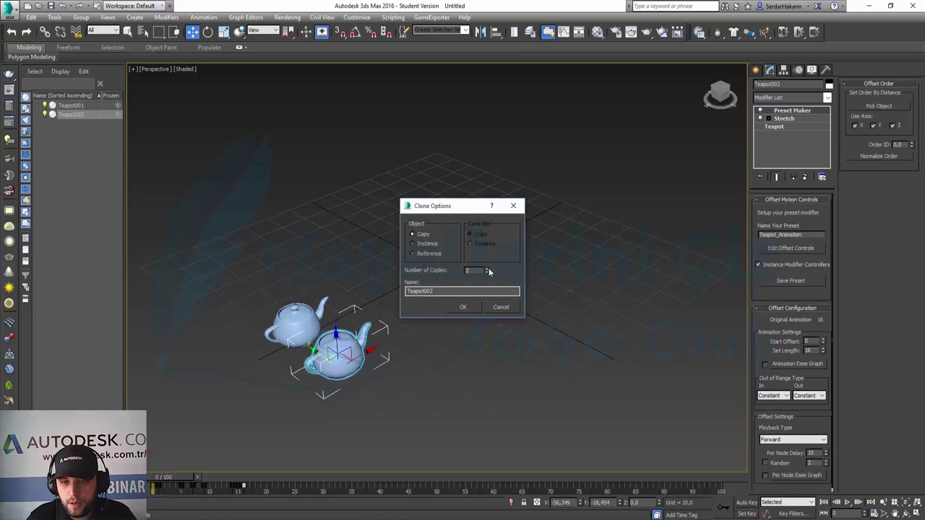
click(465, 309)
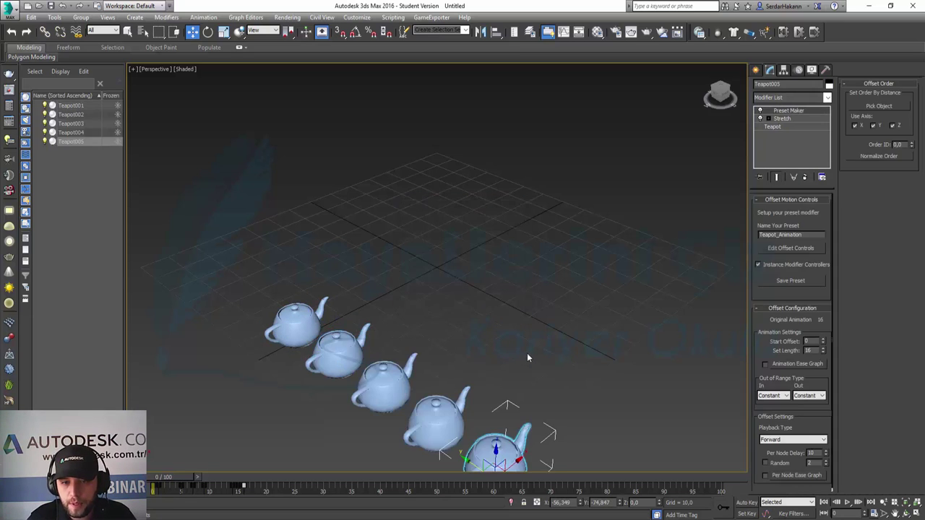
mouse_move(527, 353)
middle_down()
mouse_move(505, 282)
mouse_move(500, 288)
middle_up()
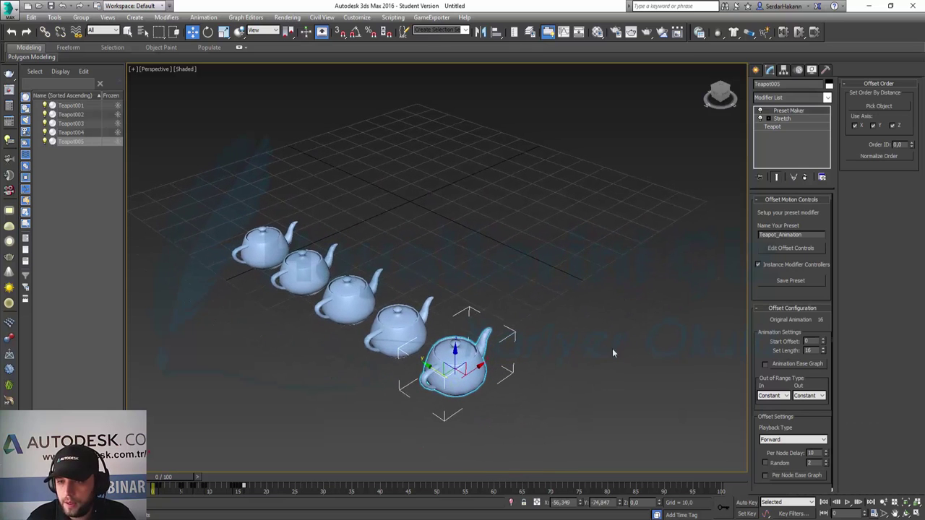
click(568, 362)
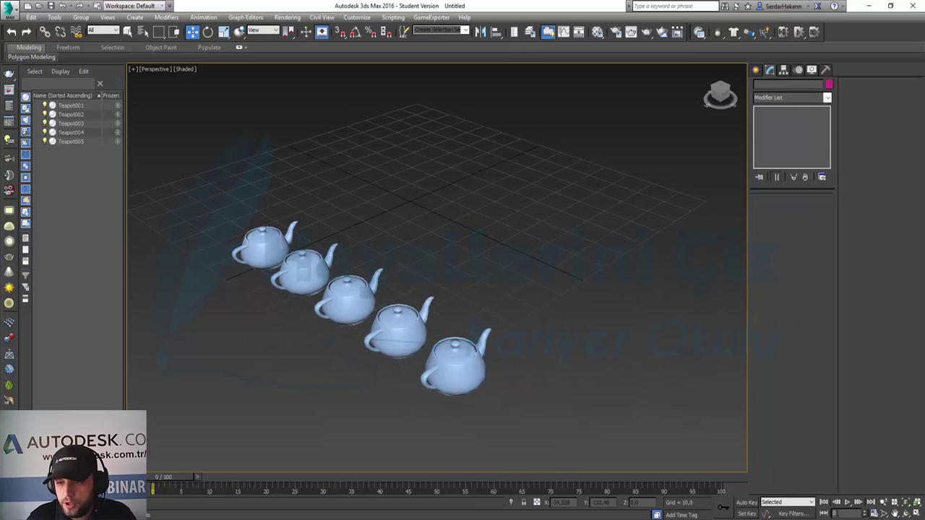
Play all five teapots' animation, then stop and select Teapot001.
click(848, 503)
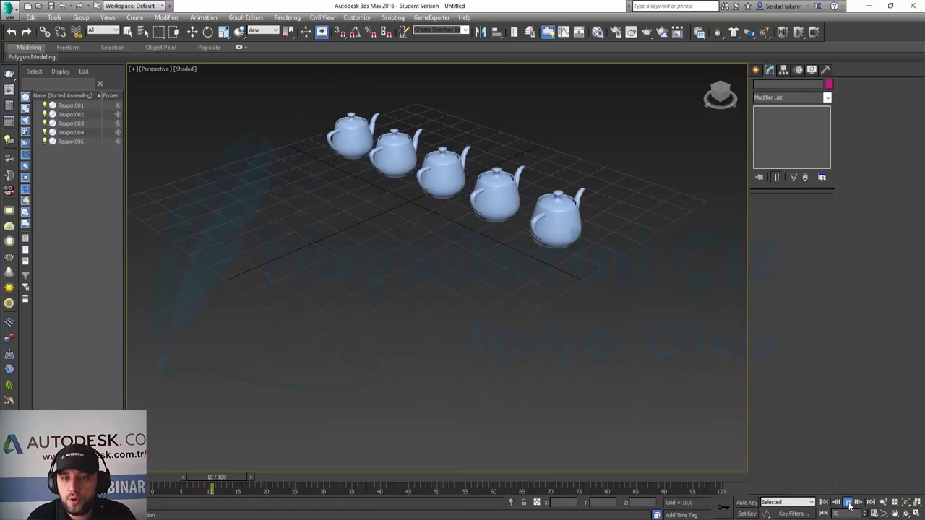
click(823, 503)
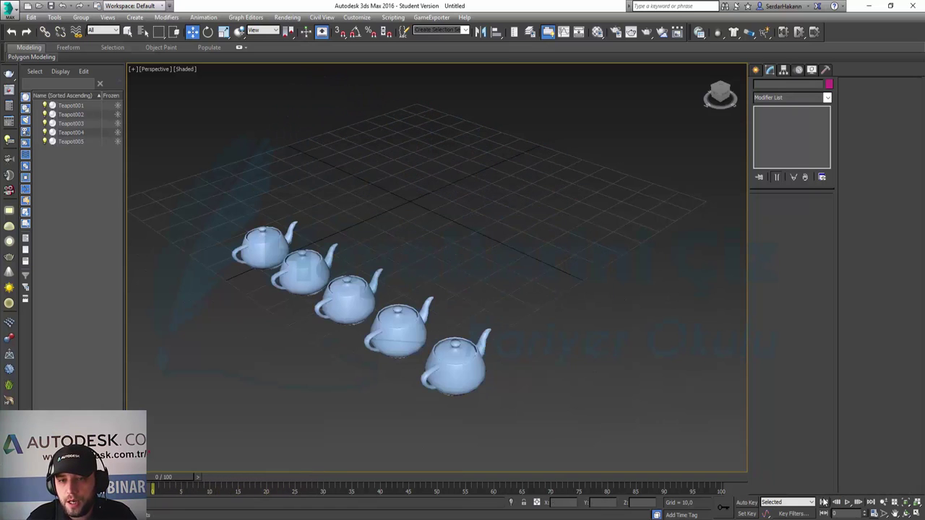
key(w)
click(264, 246)
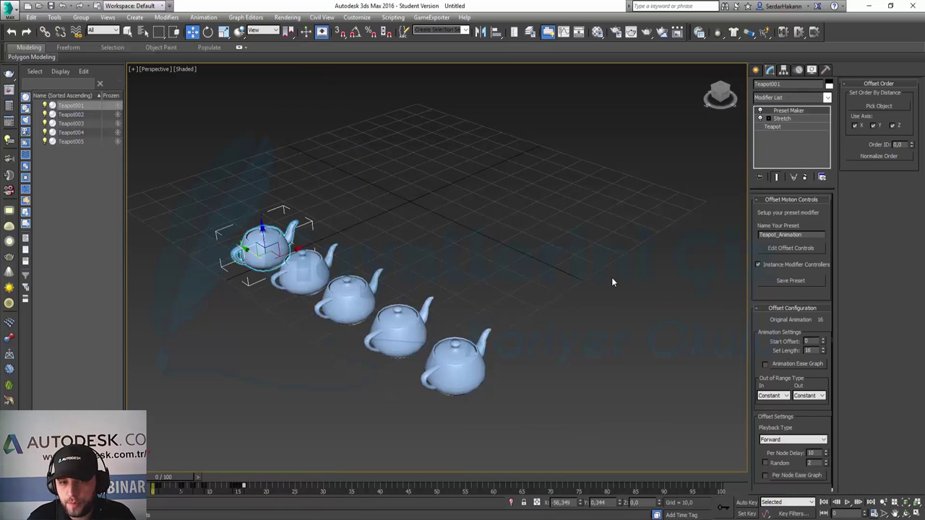
Undo the copies and re-clone Teapot001 as instances, raising the number of copies.
key(ctrl+z)
key(ctrl+z)
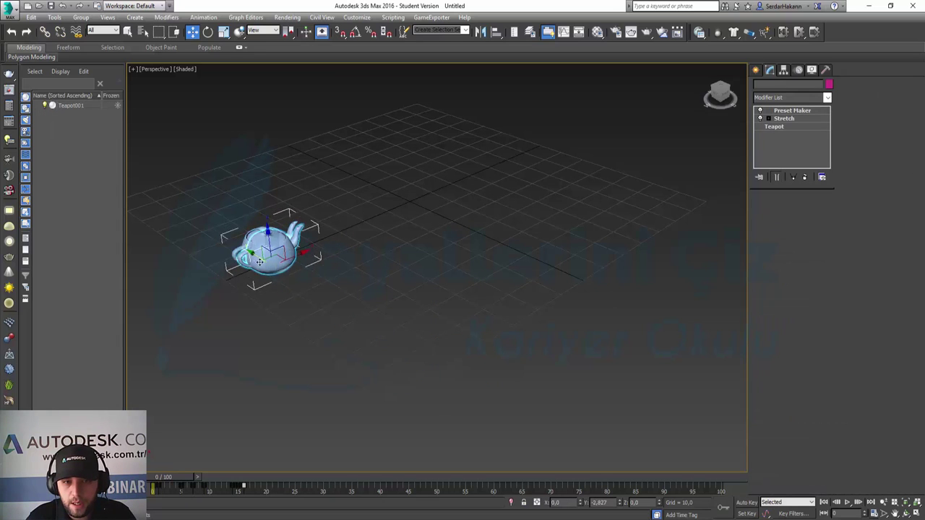
shift+drag(247, 251, 291, 278)
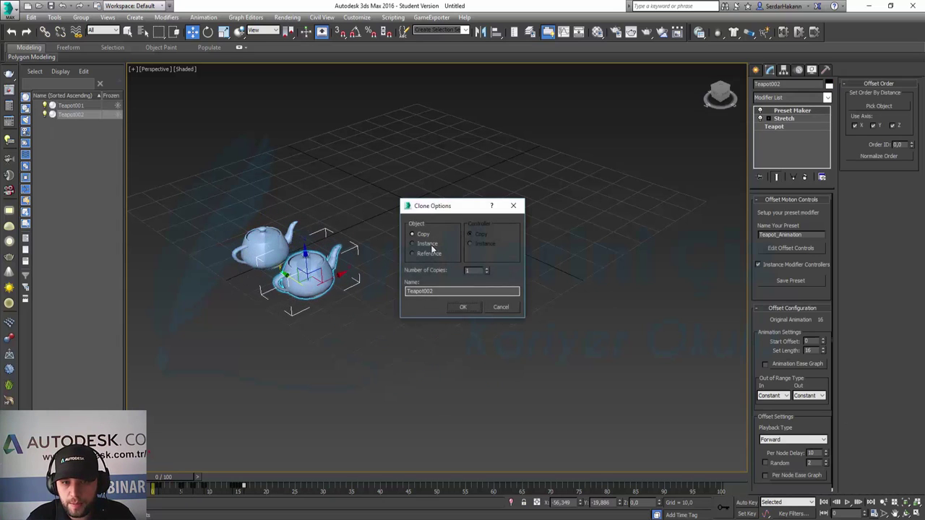
click(487, 269)
click(488, 269)
click(487, 269)
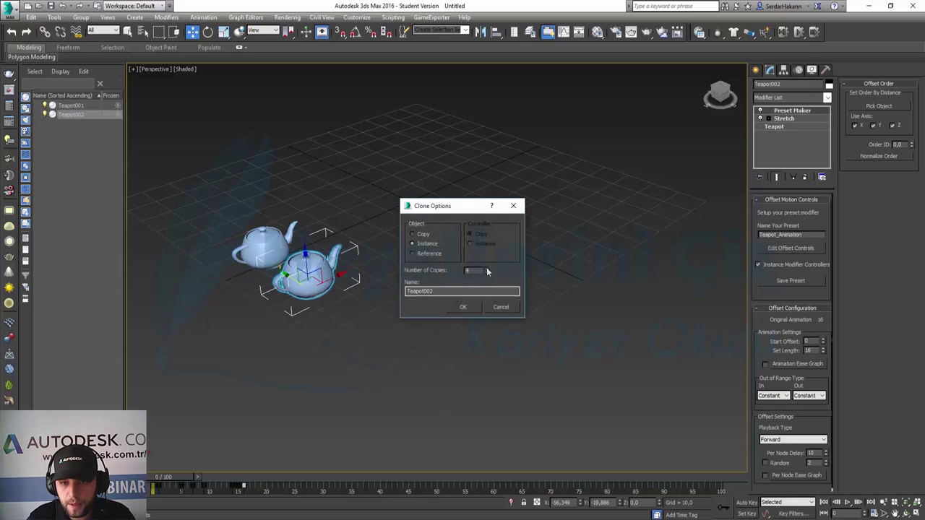
click(466, 306)
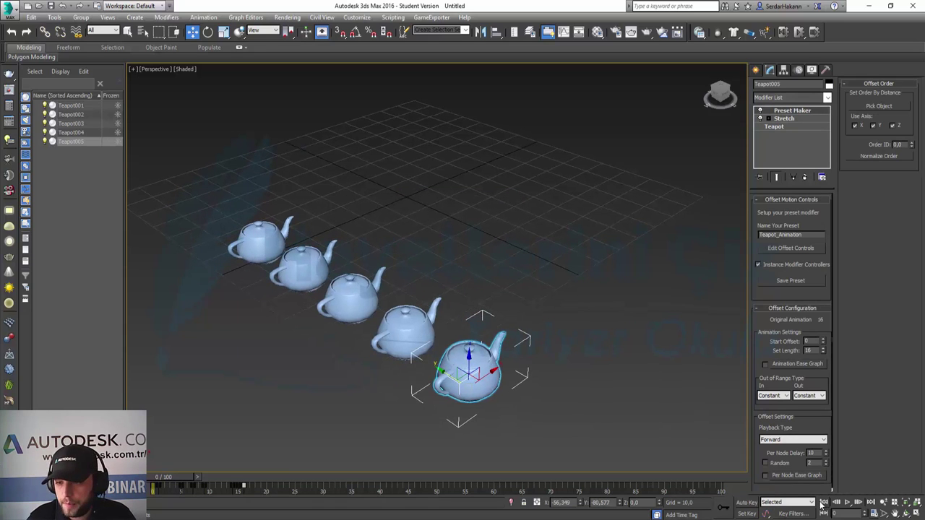
Preview the teapot cascade, then switch Playback Type to Reverse and replay it.
click(848, 504)
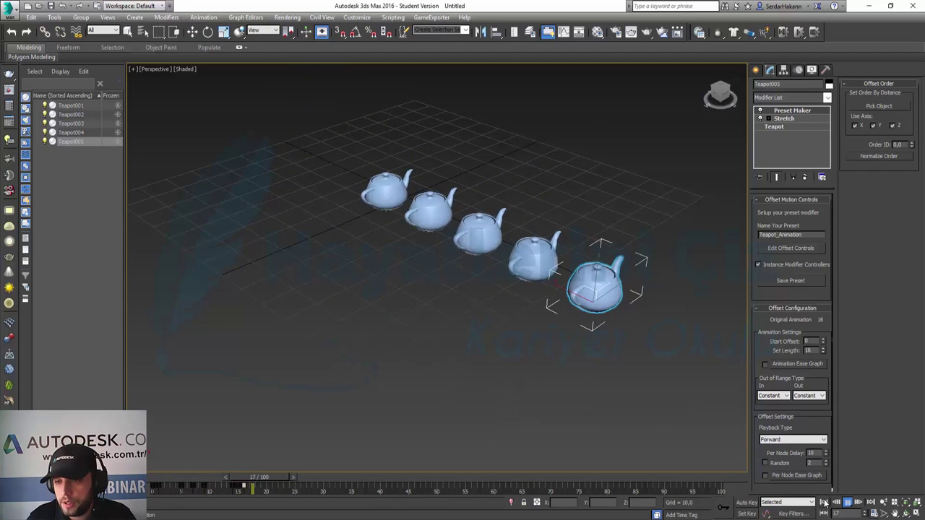
click(824, 502)
click(788, 440)
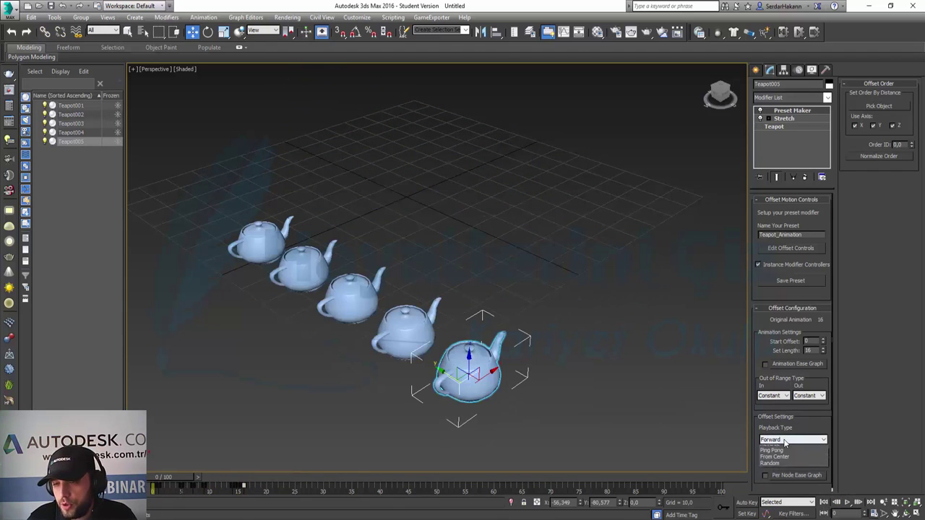
click(786, 454)
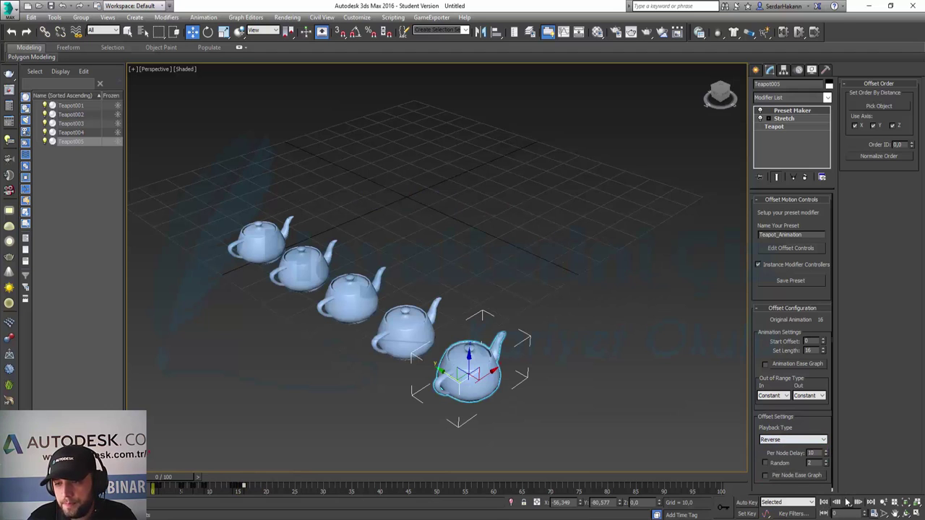
click(847, 502)
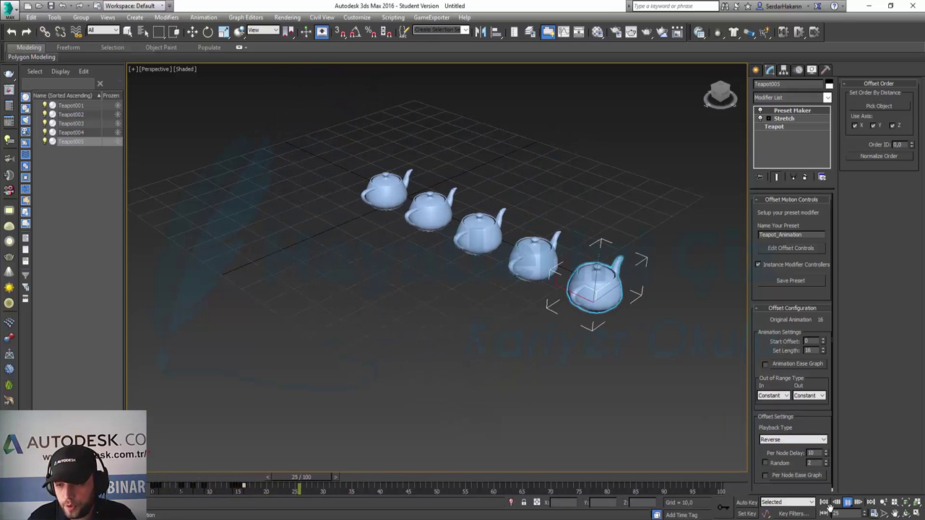
click(823, 503)
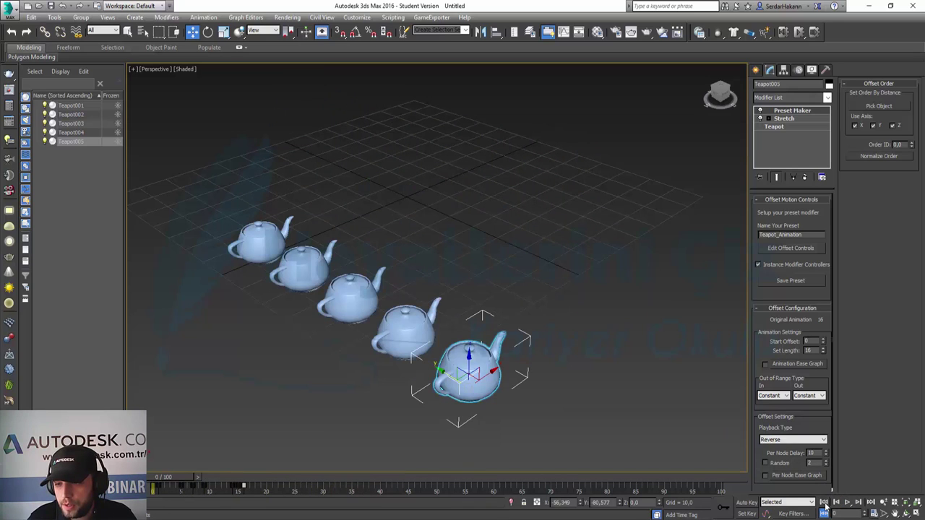
Switch Playback Type to Ping Pong and replay the cascade.
click(788, 442)
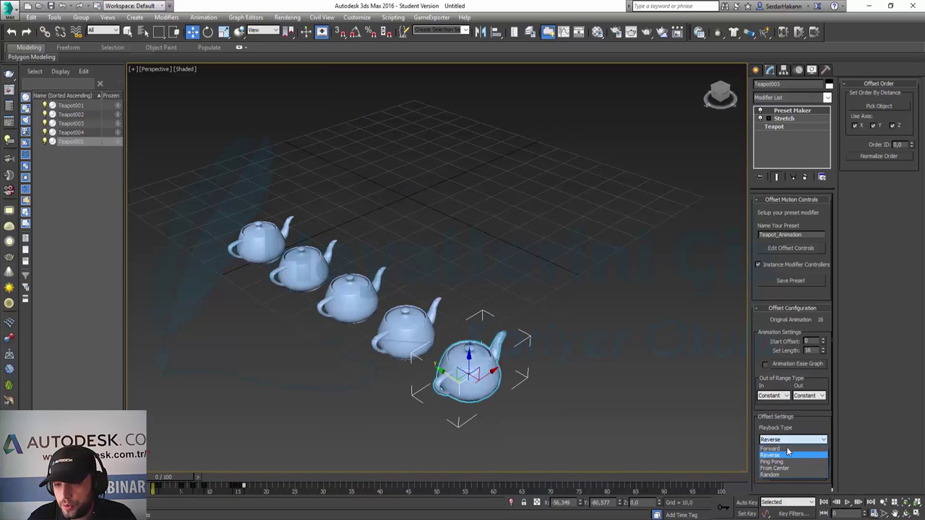
click(787, 461)
click(847, 503)
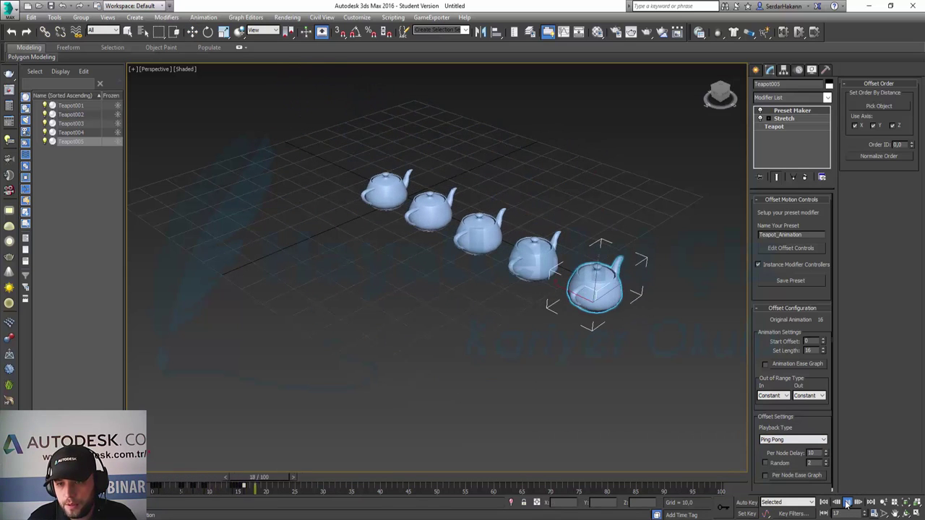
click(824, 503)
text(3)
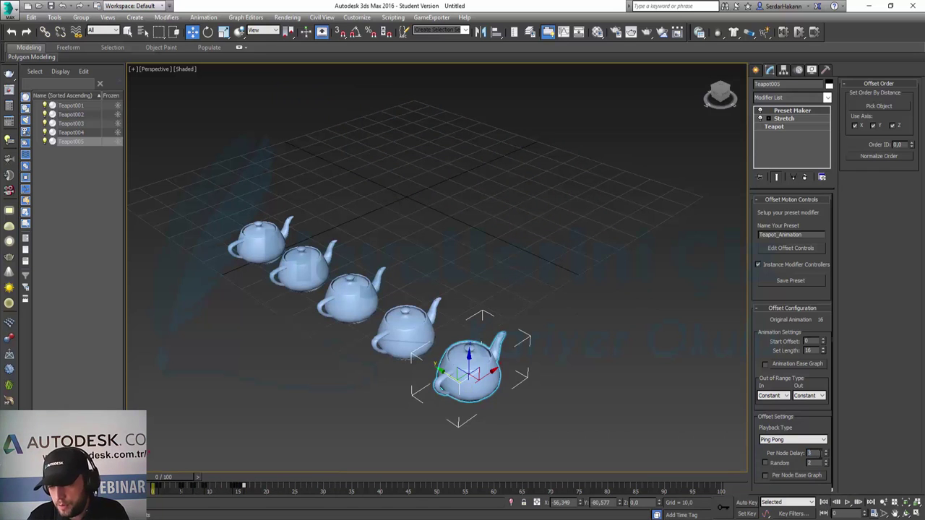
click(847, 503)
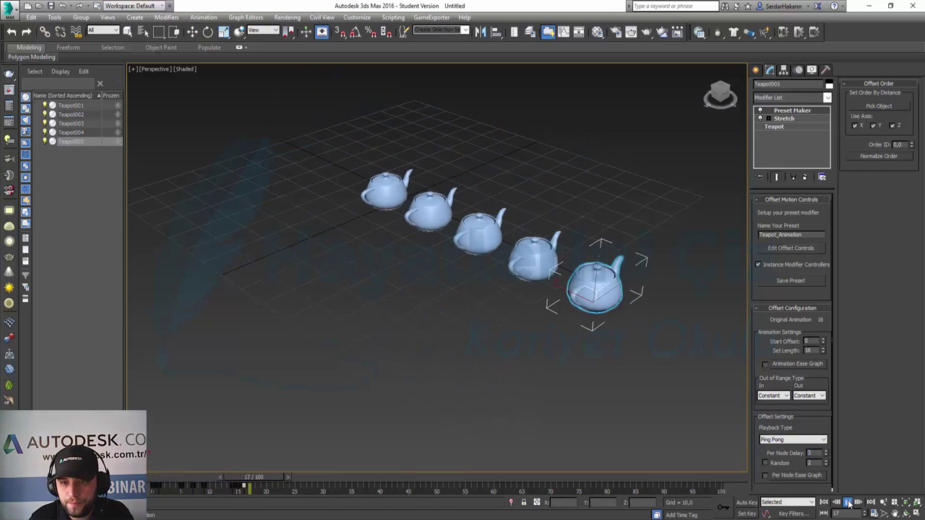
Switch Playback Type to From Center and replay the cascade from frame 0.
click(793, 440)
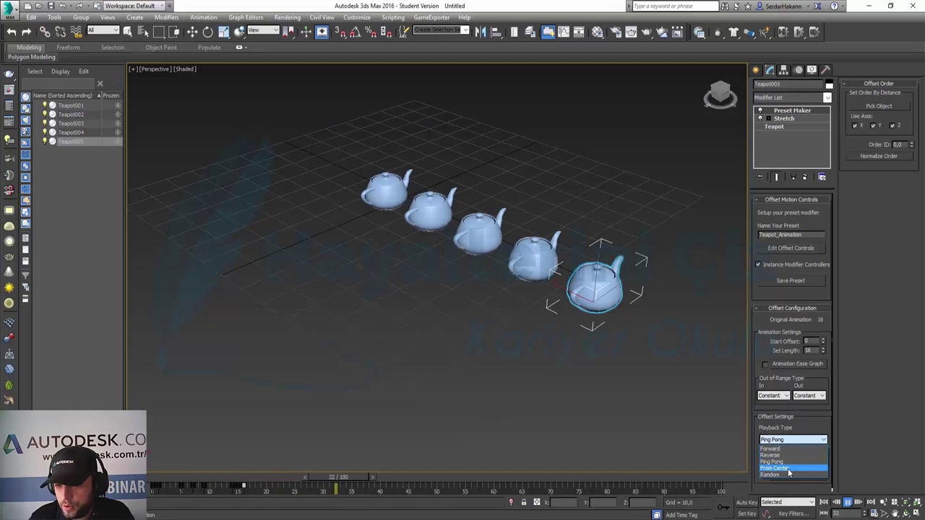
click(791, 468)
click(823, 502)
click(847, 503)
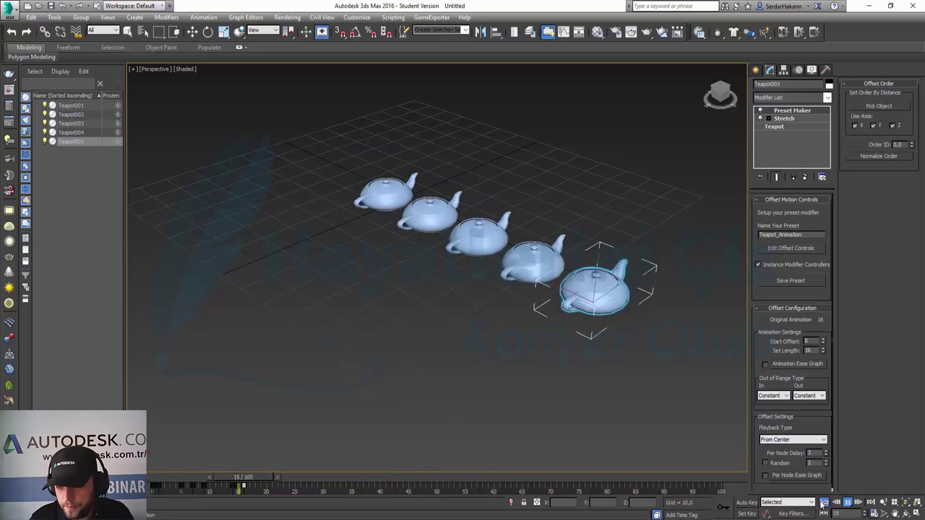
click(824, 502)
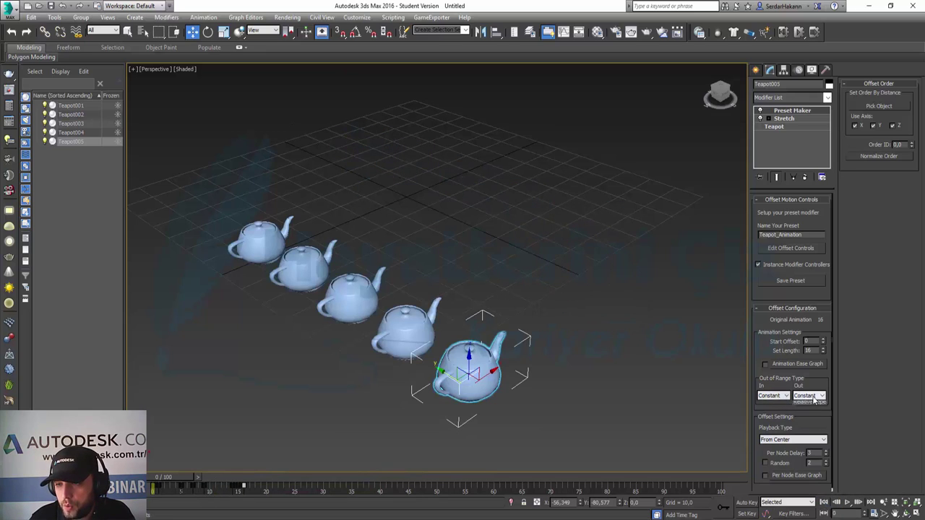
Set the Out range type to Cycle, make it loop before the range, and preview.
click(816, 411)
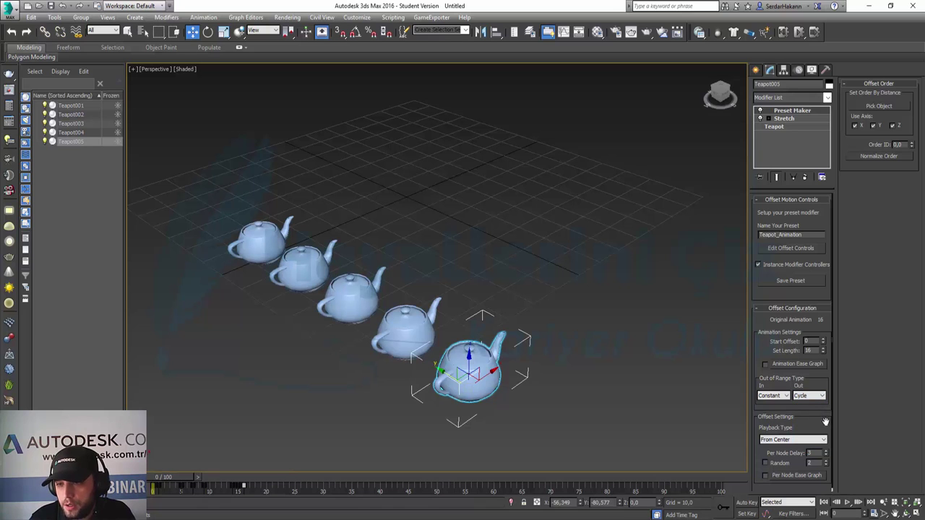
click(848, 502)
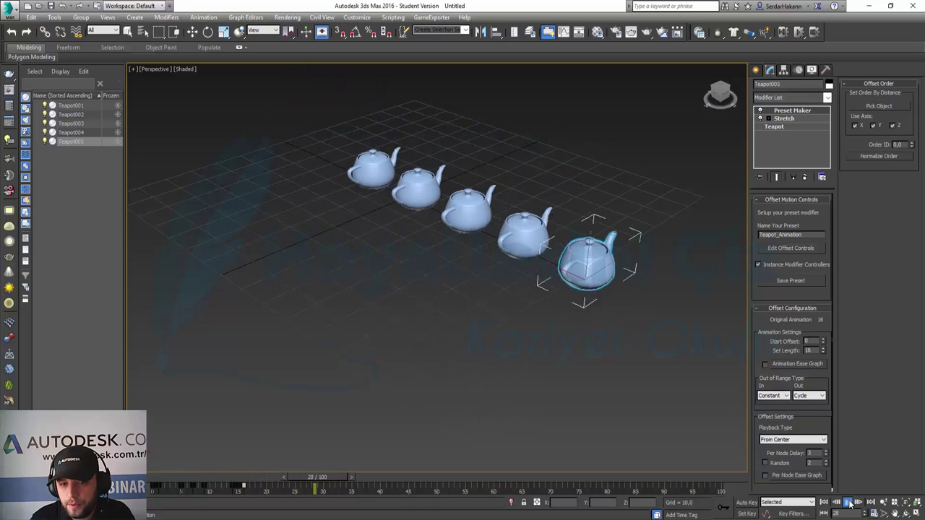
click(848, 502)
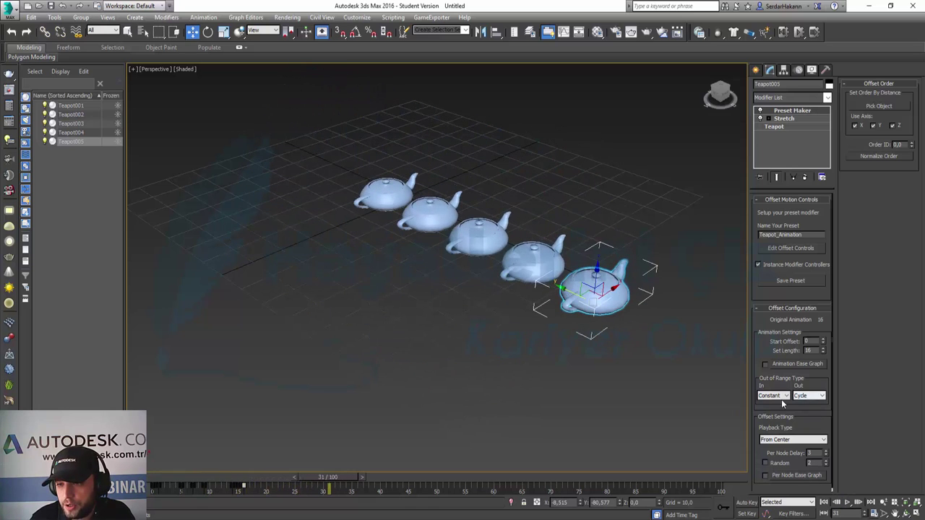
click(774, 417)
click(824, 502)
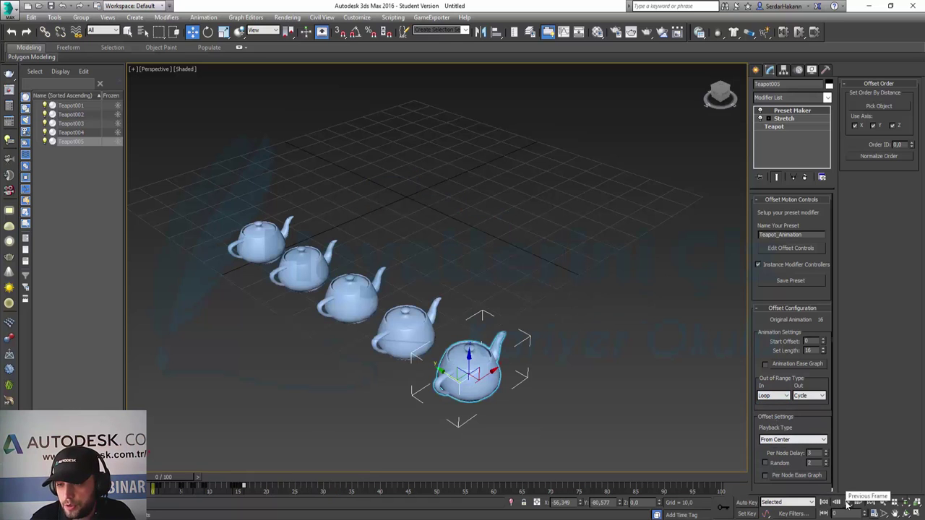
click(847, 502)
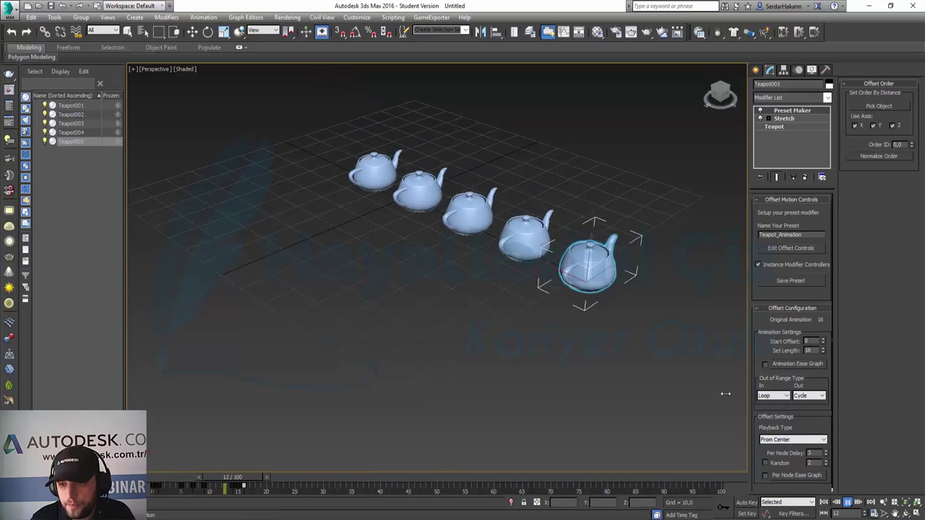
Set Playback Type back to Forward and the In range type to Linear.
click(788, 440)
click(781, 449)
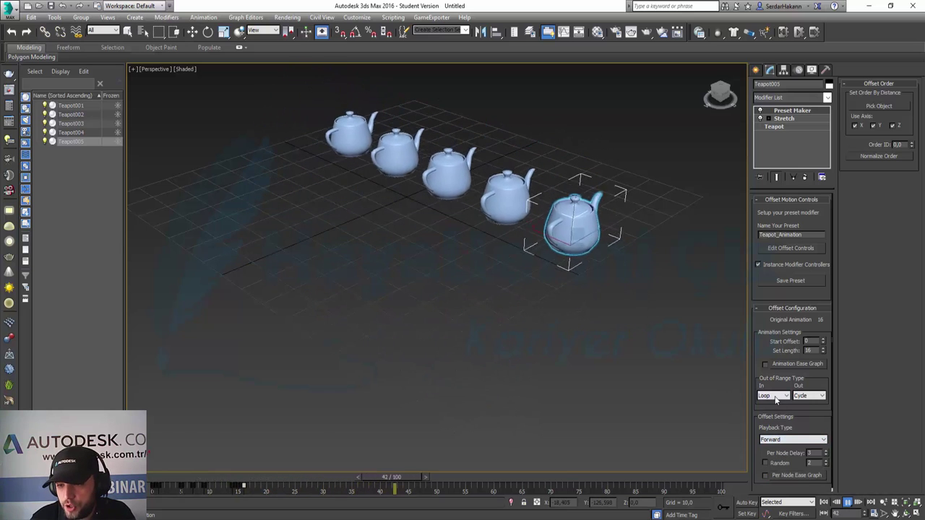
click(773, 396)
click(781, 431)
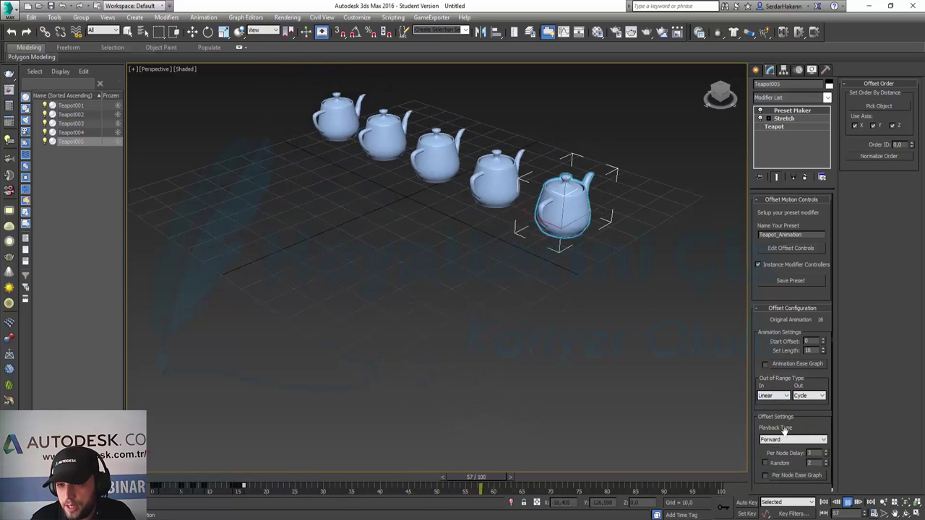
Try Identity and Relative Repeat for the Out range type, settle on Cycle, and replay.
click(799, 396)
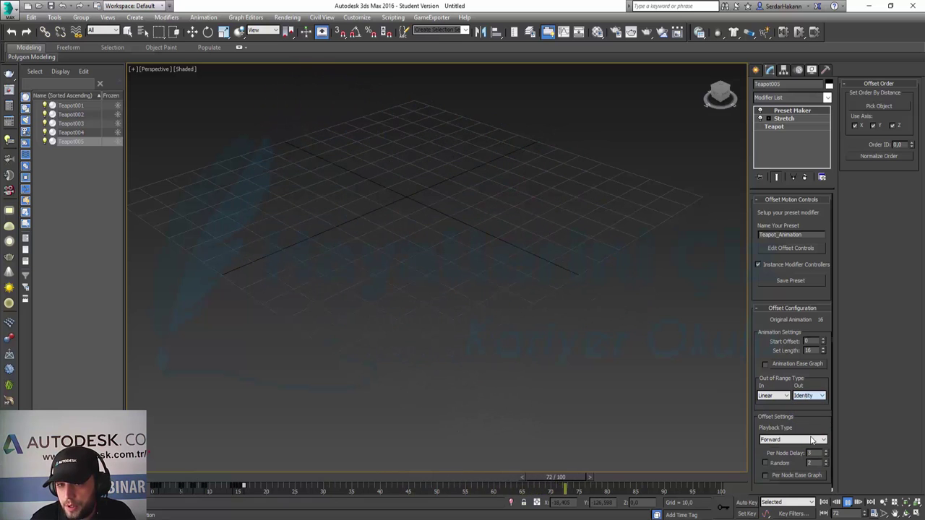
click(802, 437)
click(810, 396)
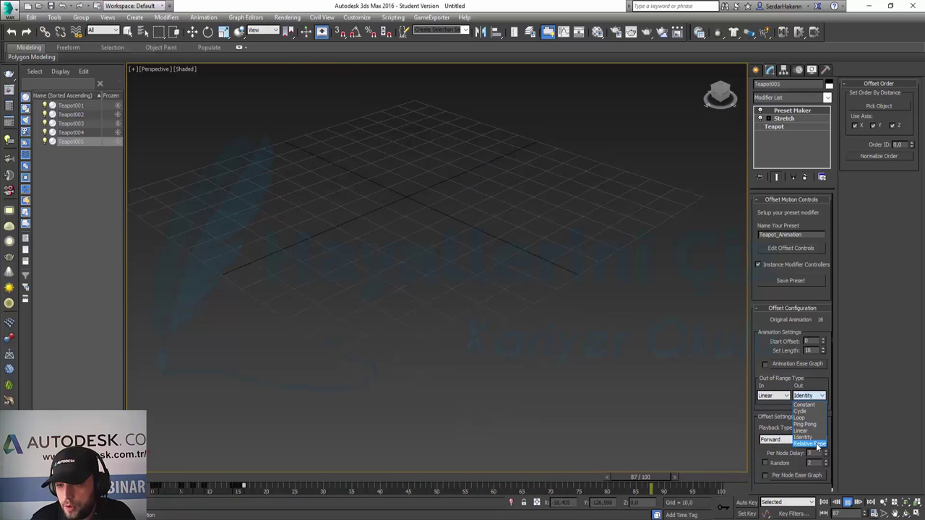
click(803, 445)
click(805, 396)
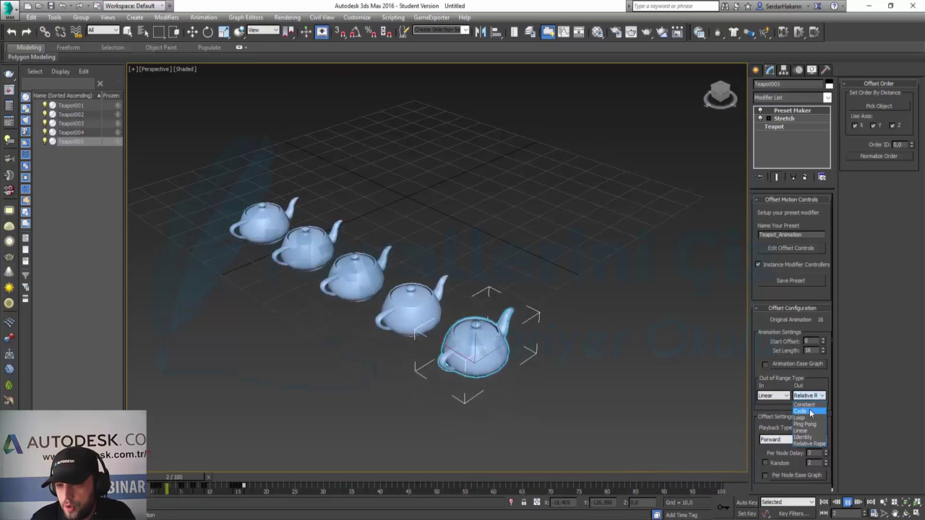
click(810, 409)
click(824, 502)
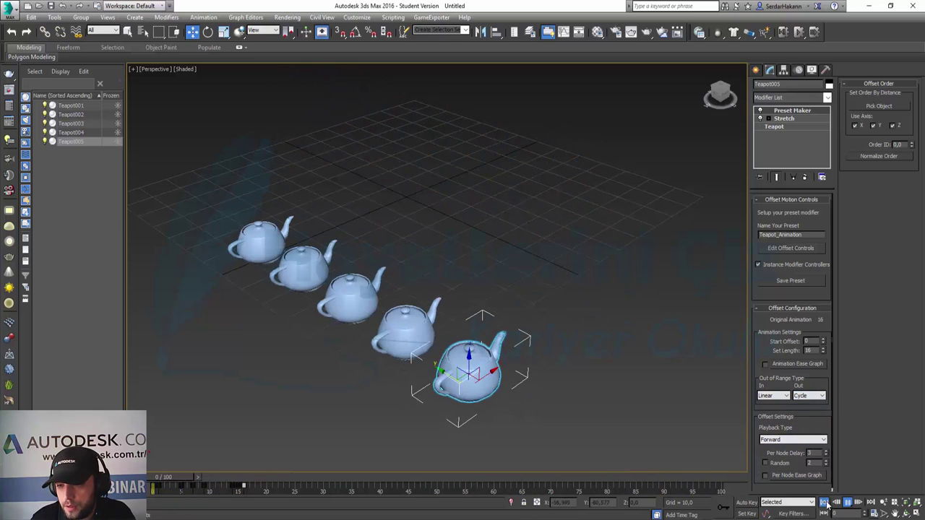
click(848, 502)
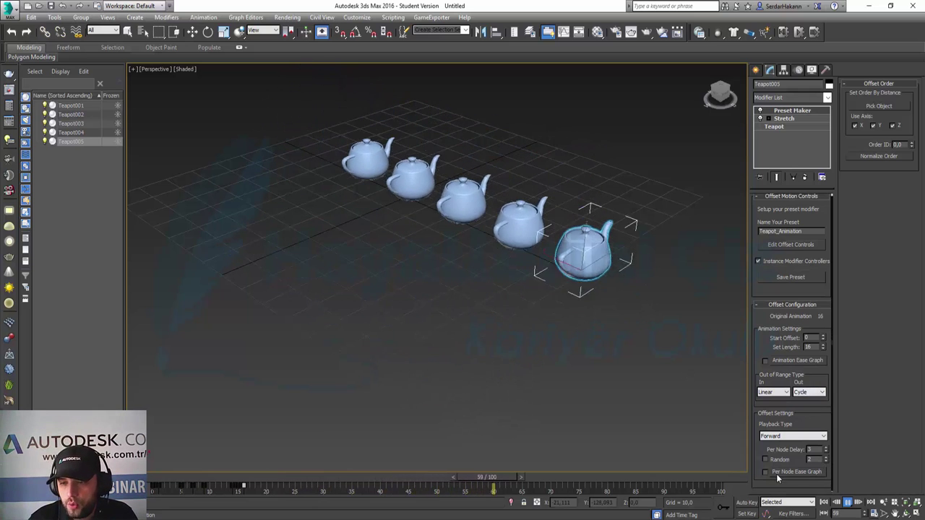
Set Reverse playback, Out range type Linear and In range type Constant, then preview.
click(793, 436)
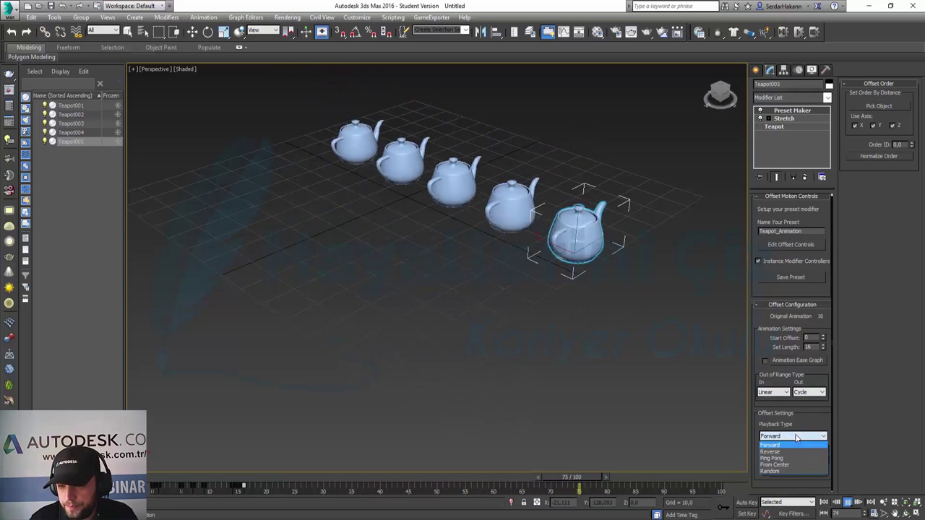
click(791, 451)
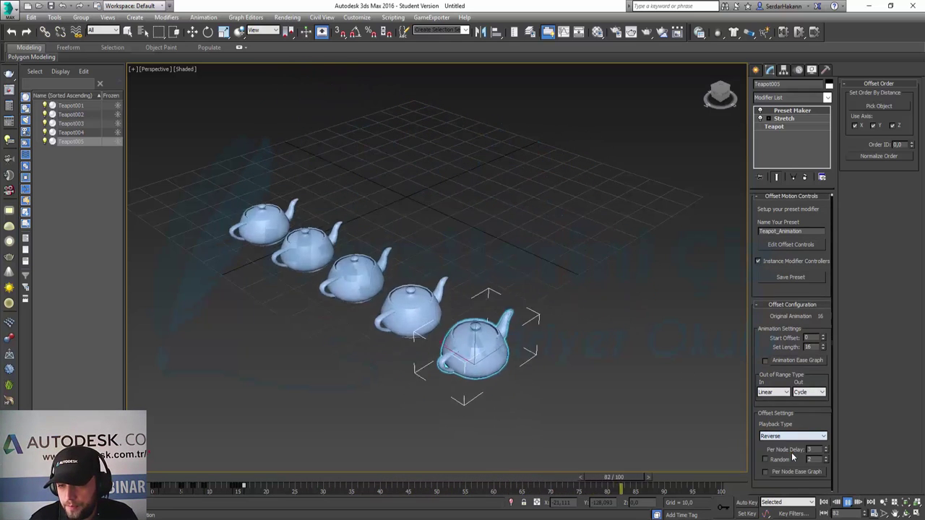
click(809, 392)
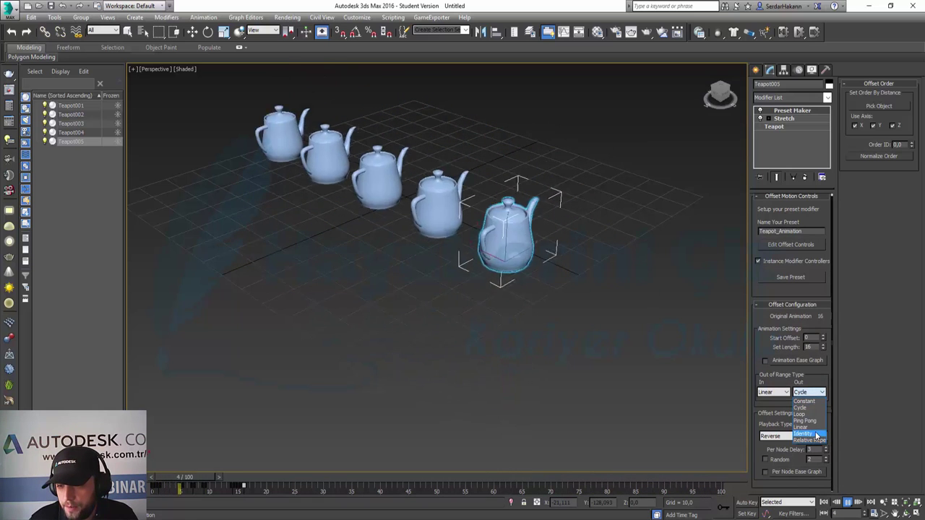
click(821, 429)
click(772, 391)
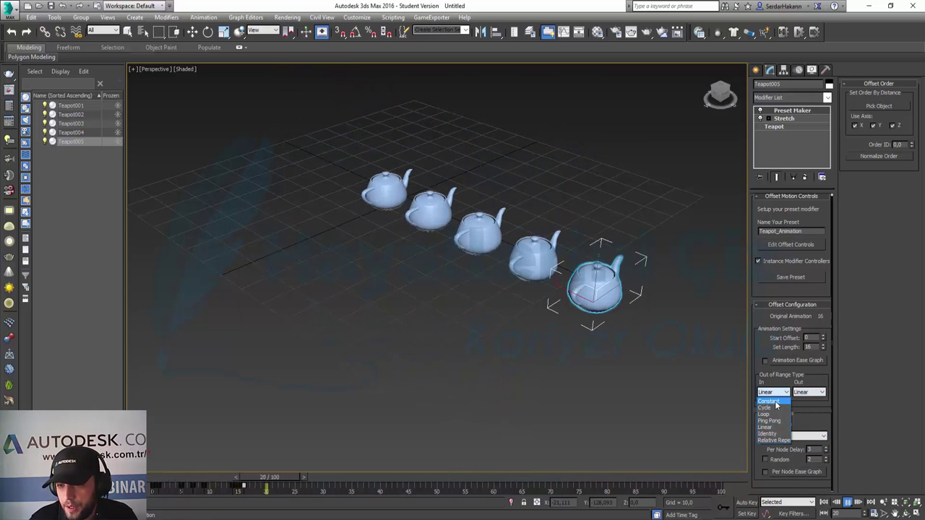
click(775, 400)
click(847, 502)
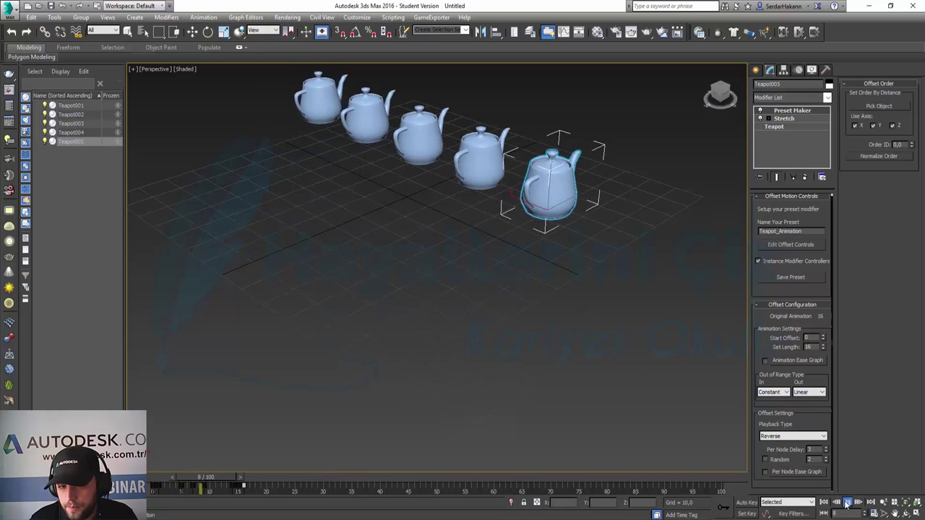
click(847, 502)
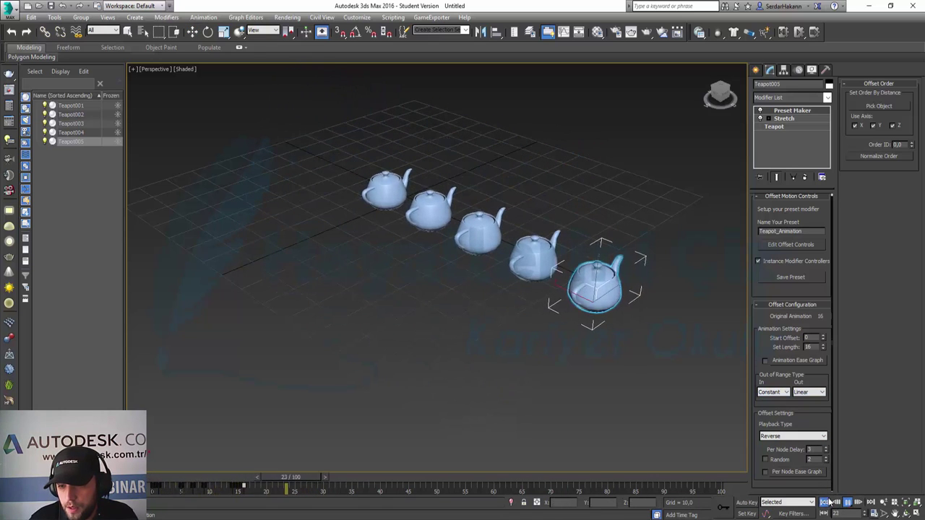
Box-select Teapot002 through Teapot005 and delete them.
key(w)
drag(558, 431, 474, 356)
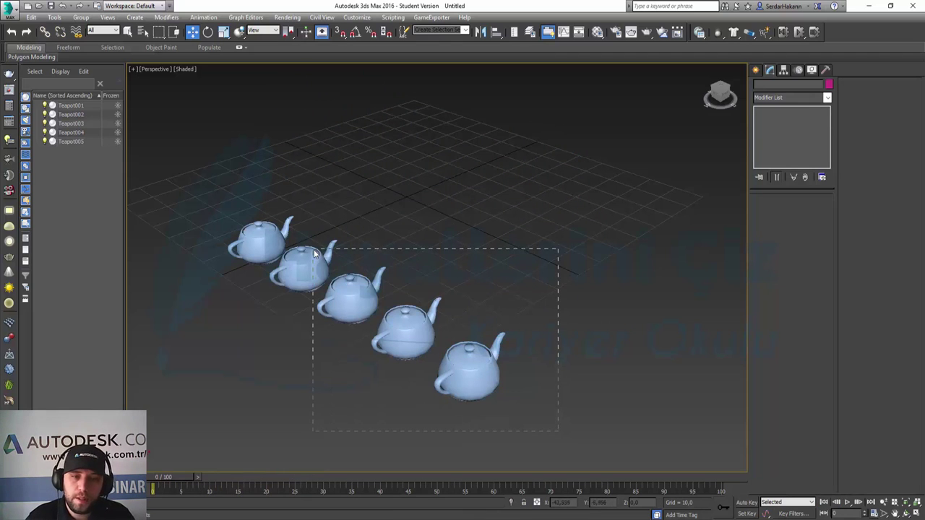
drag(314, 250, 315, 252)
key(Delete)
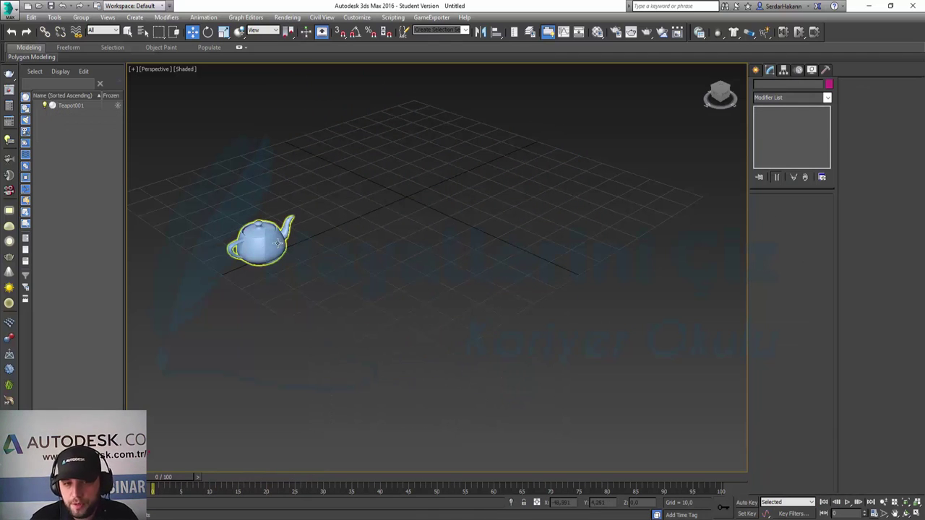
Draw a box in front of the remaining teapot.
click(756, 70)
click(771, 136)
drag(355, 299, 355, 351)
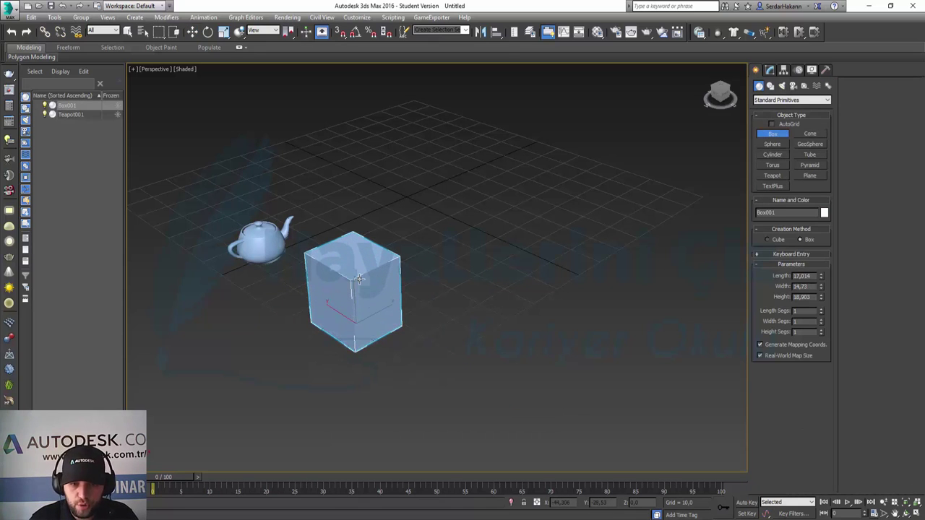
key(w)
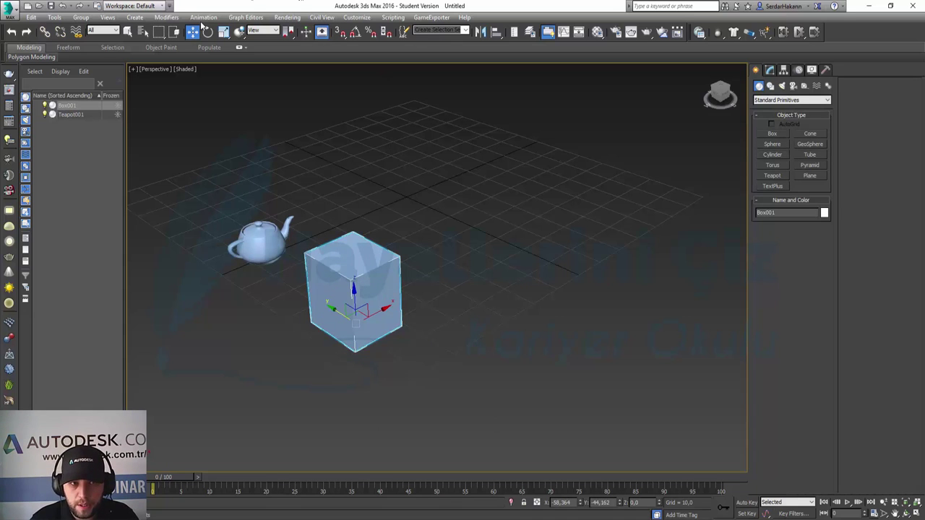
Load the Teapot_Animation preset onto the box and preview its animation.
click(203, 18)
mouse_move(210, 346)
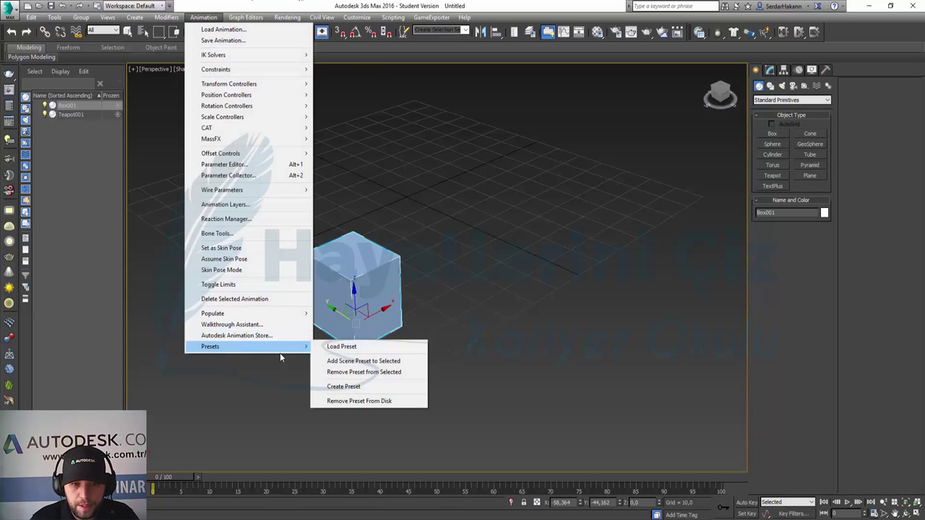
click(341, 347)
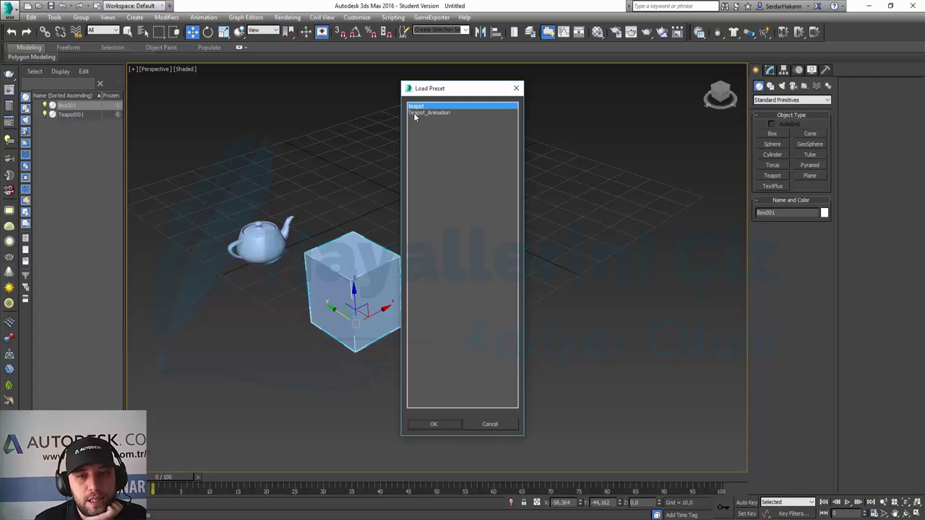
click(426, 113)
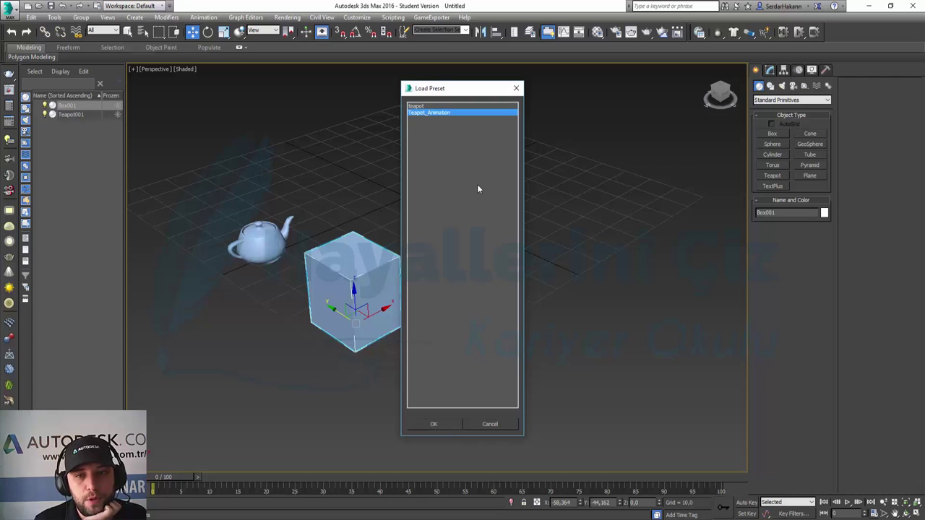
click(434, 425)
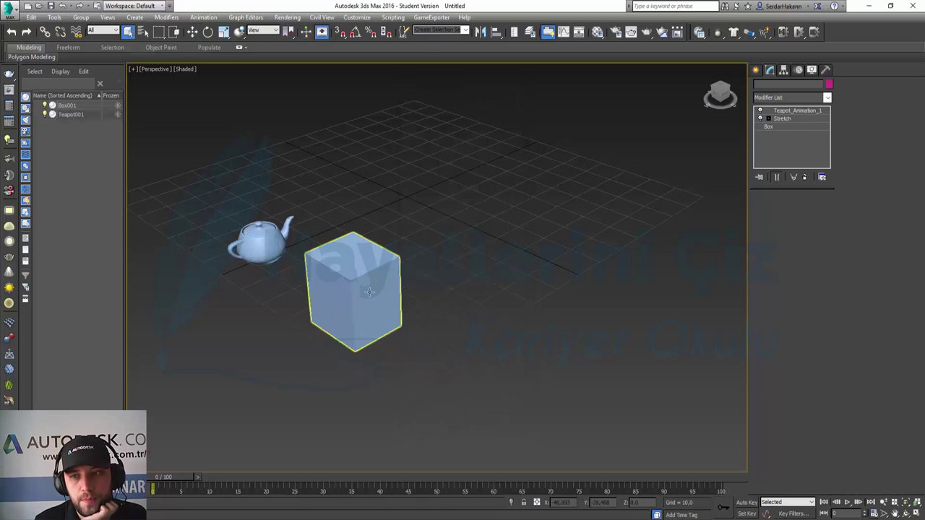
click(369, 291)
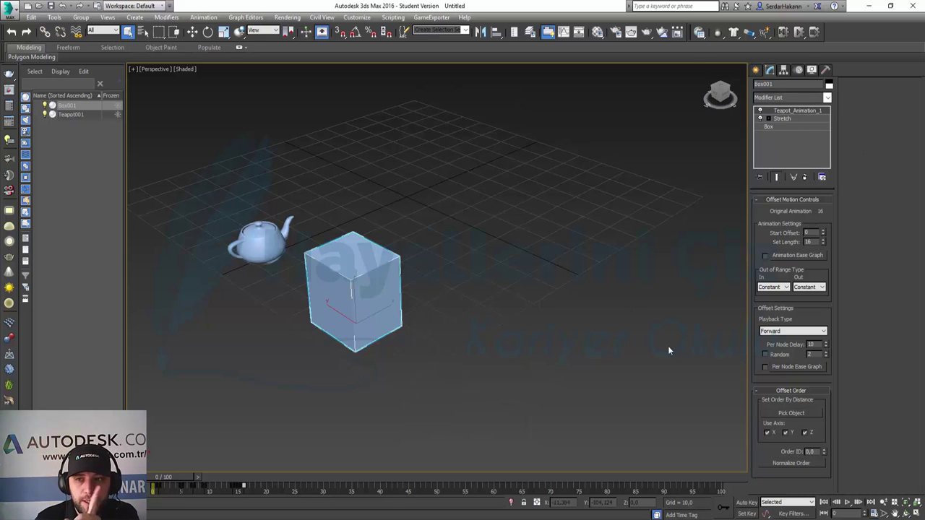
click(848, 503)
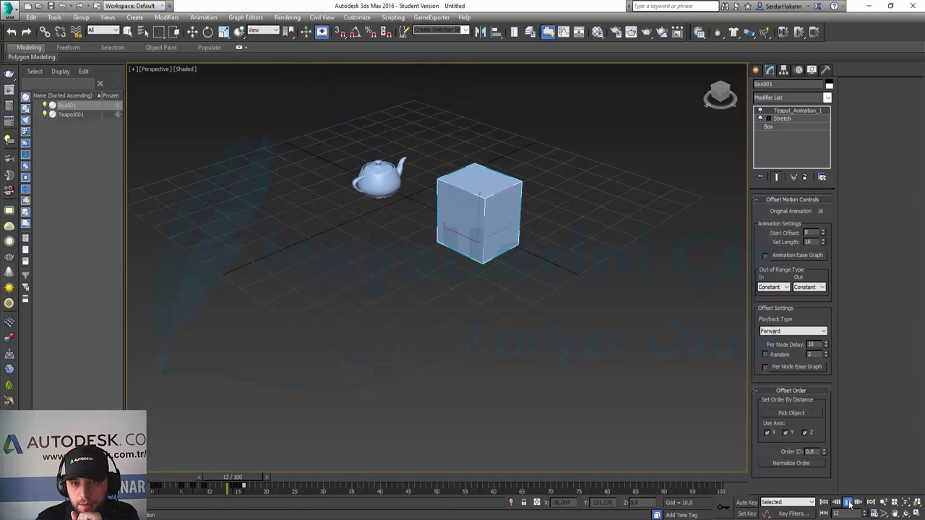
click(823, 505)
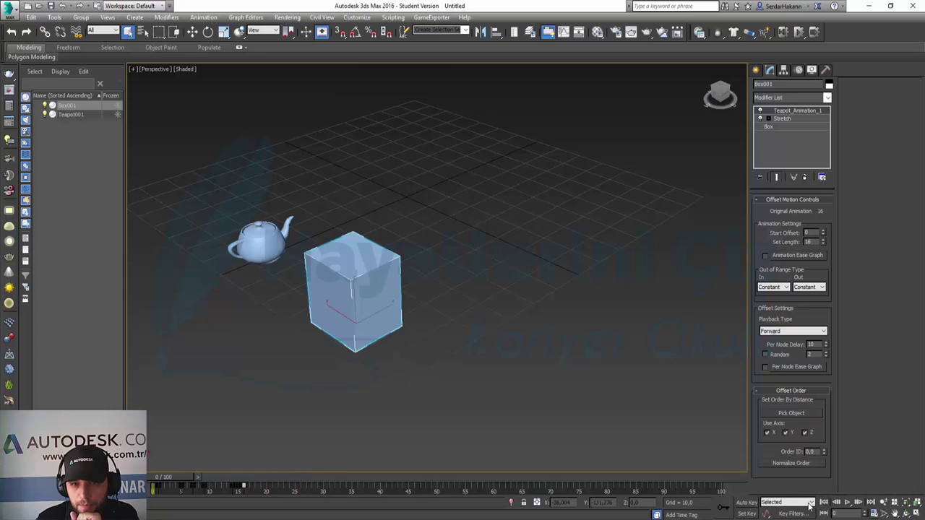
click(756, 70)
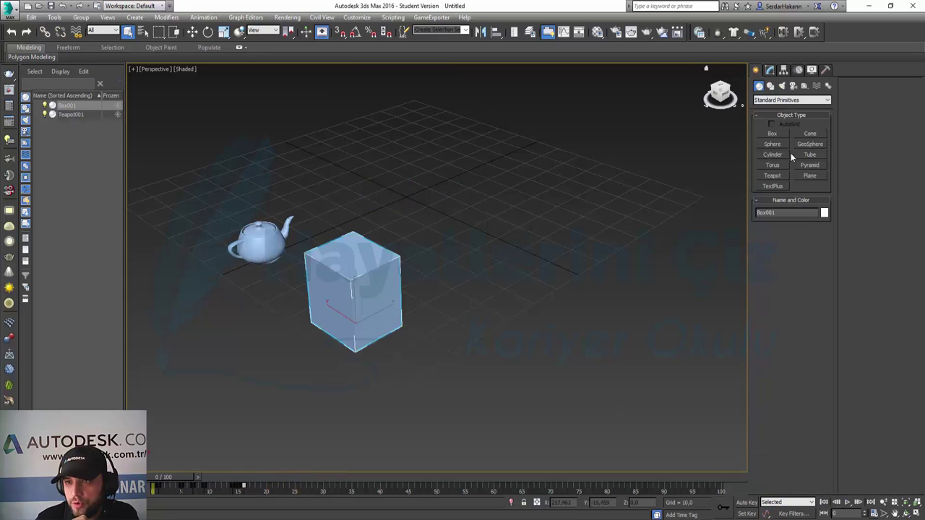
Draw a sphere right of the box, give it the Teapot_Animation preset, and play all three.
click(771, 144)
drag(460, 295, 487, 298)
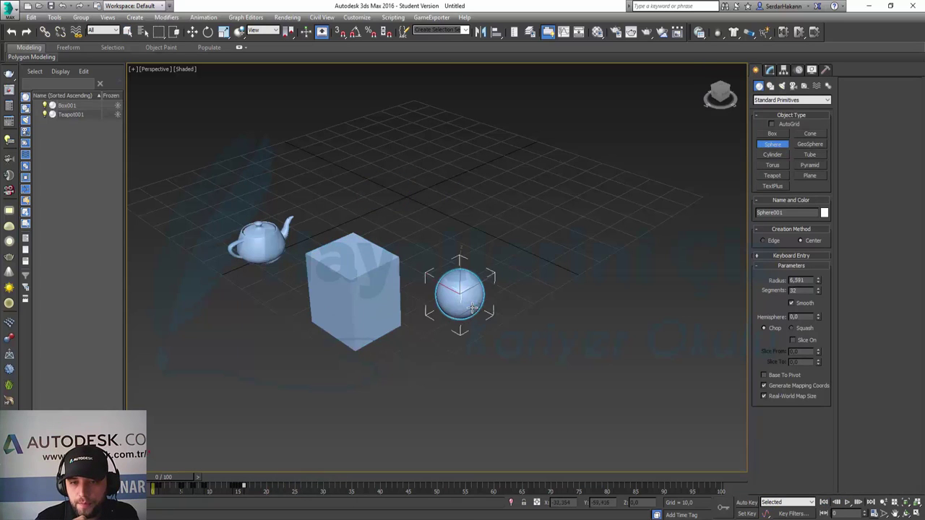
click(203, 18)
mouse_move(246, 346)
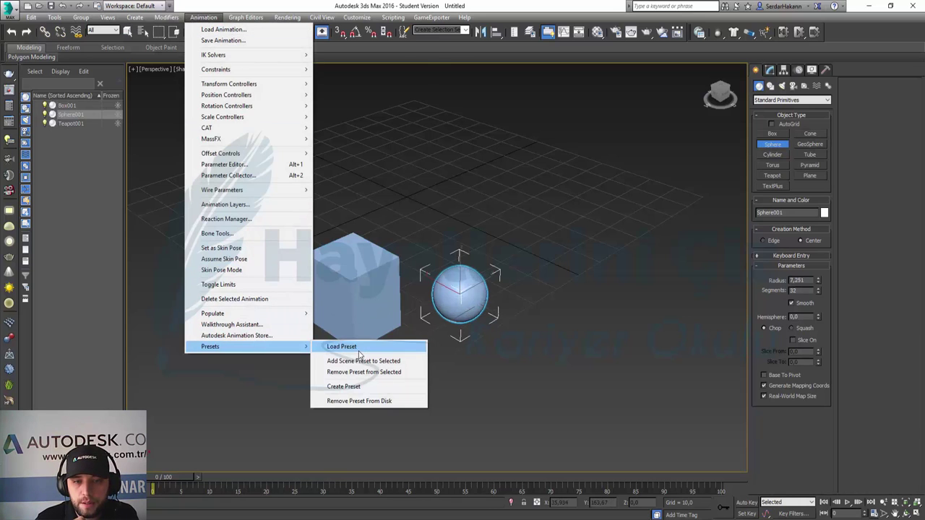
click(358, 350)
click(435, 112)
click(433, 424)
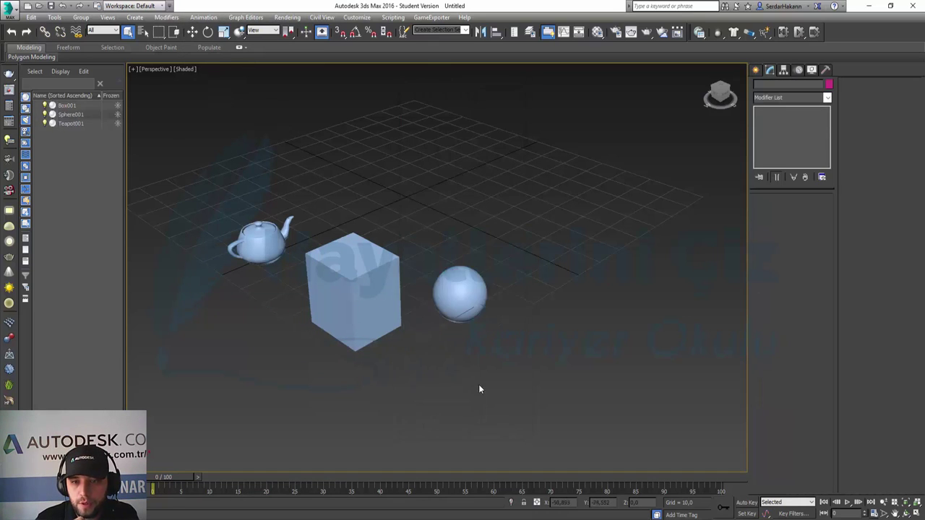
click(847, 503)
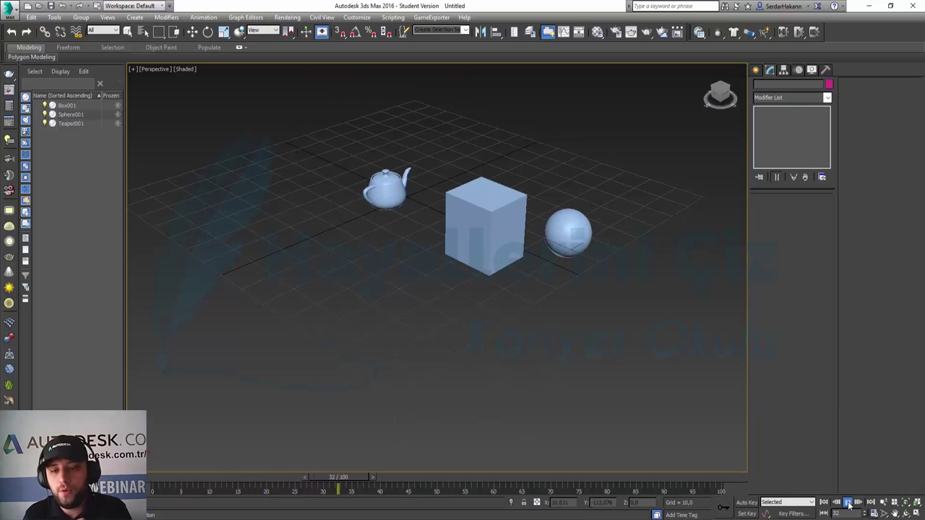
click(848, 503)
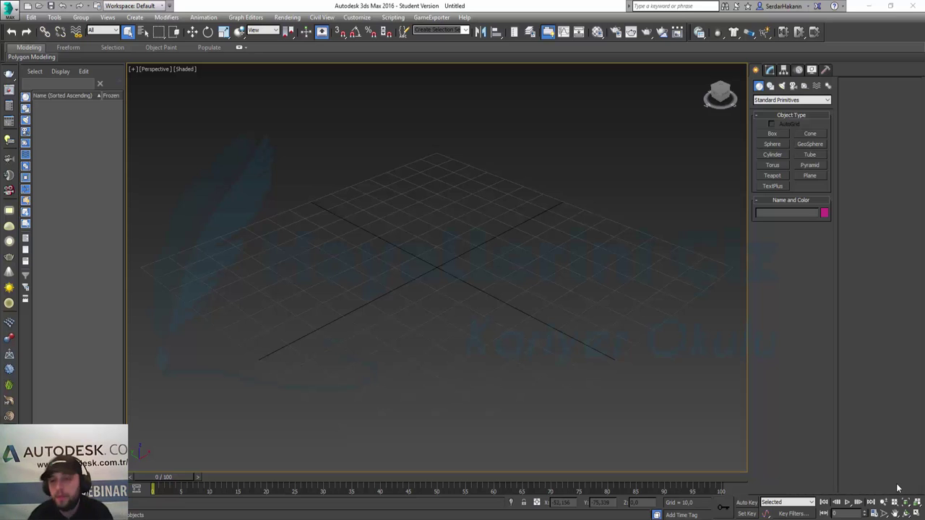
Switch to Extended Primitives and draw a thin, upright ChamferBox slab on the grid.
click(772, 135)
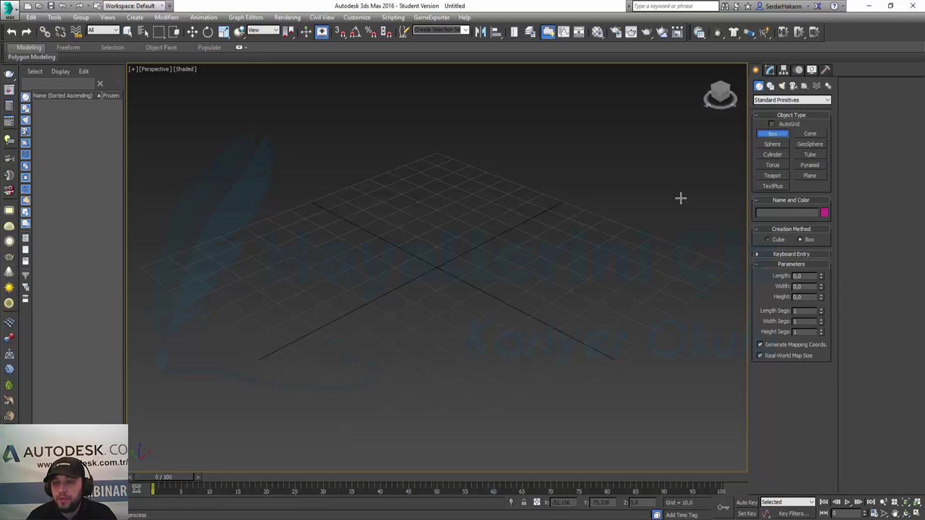
click(778, 101)
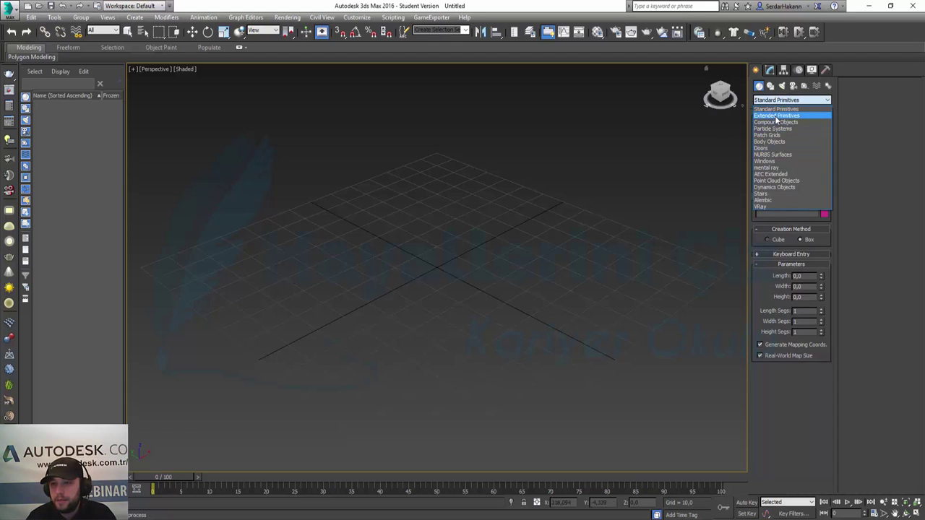
click(776, 116)
click(773, 144)
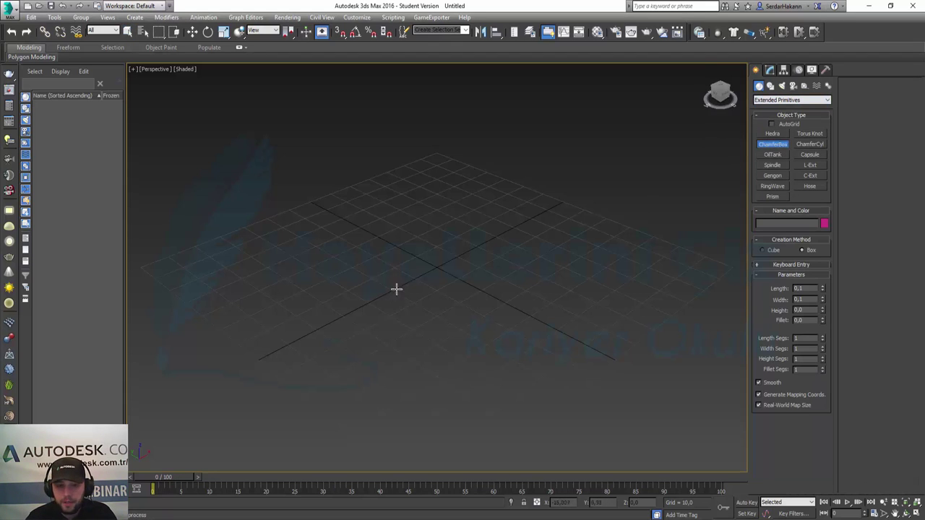
drag(368, 304, 443, 272)
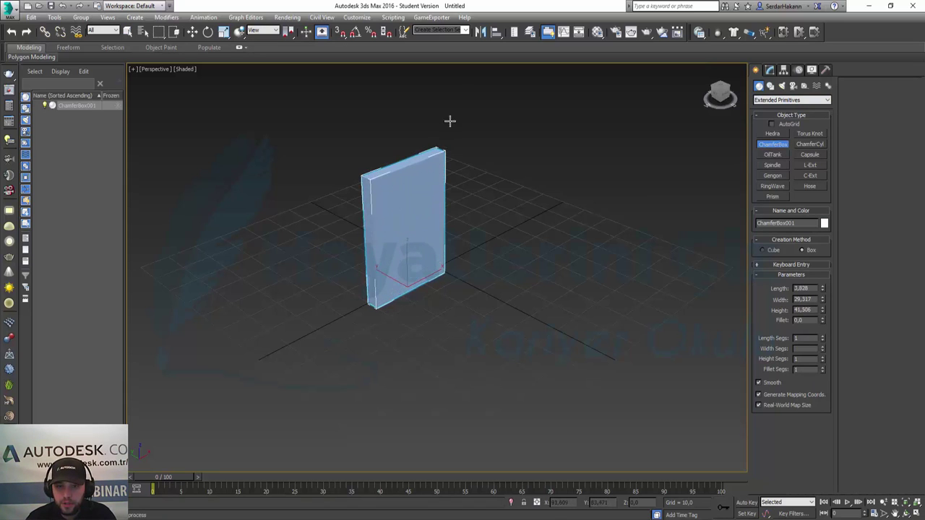
Fix the chamfer box height and round its edges with a small fillet, showing edged faces.
click(454, 92)
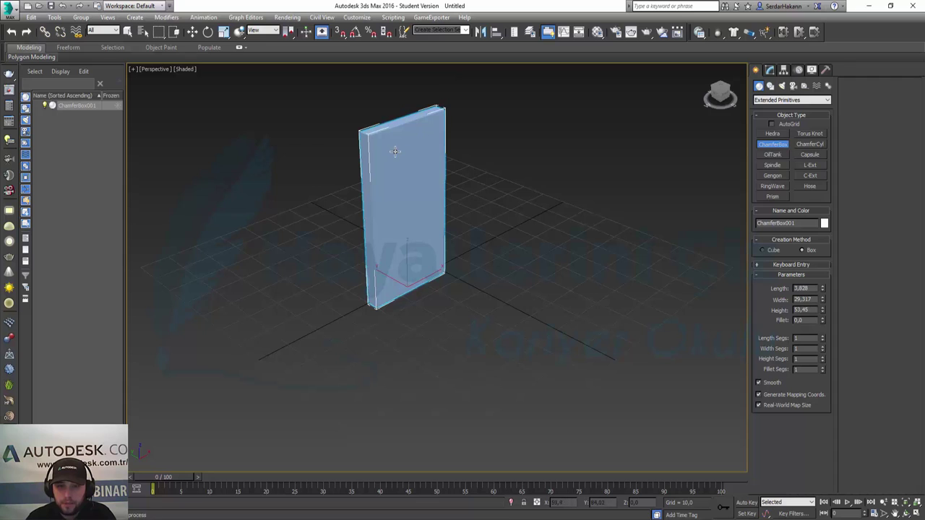
scroll(395, 152, up, 5)
scroll(394, 188, up, 2)
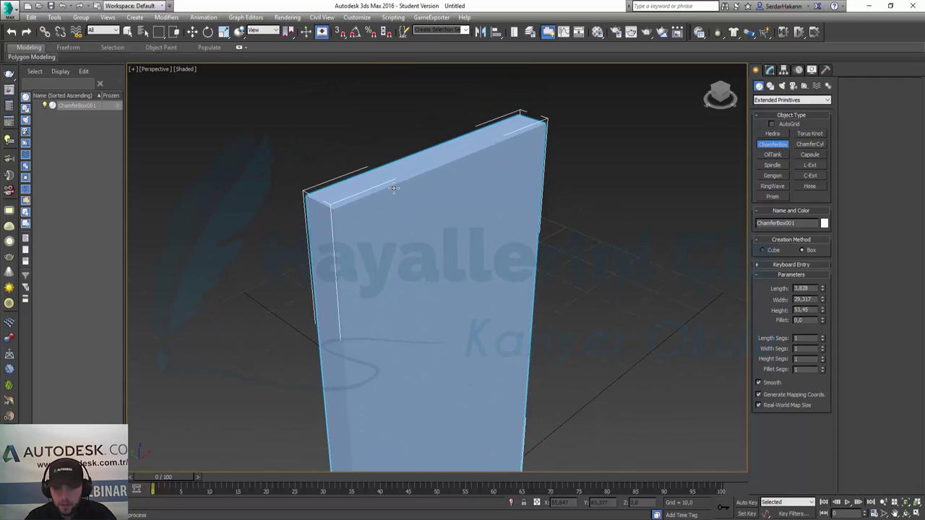
key(F4)
scroll(394, 188, up, 2)
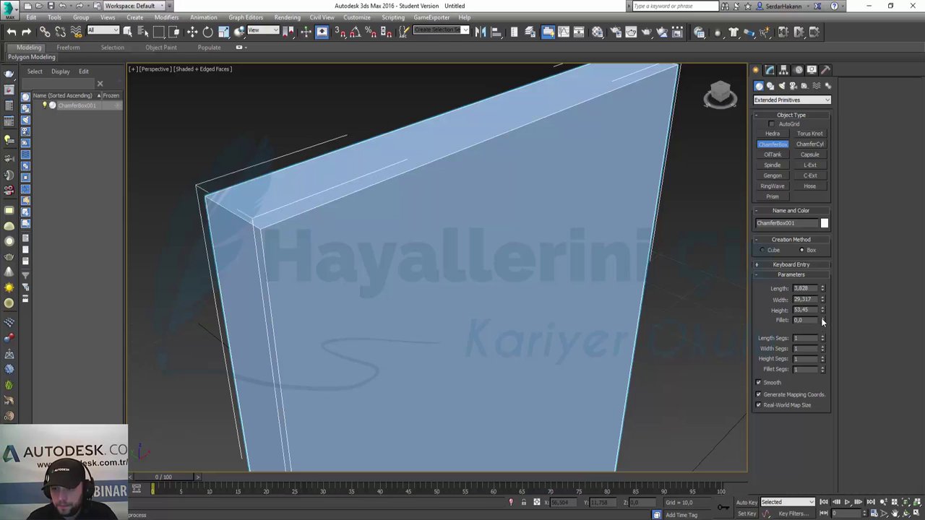
drag(821, 320, 825, 301)
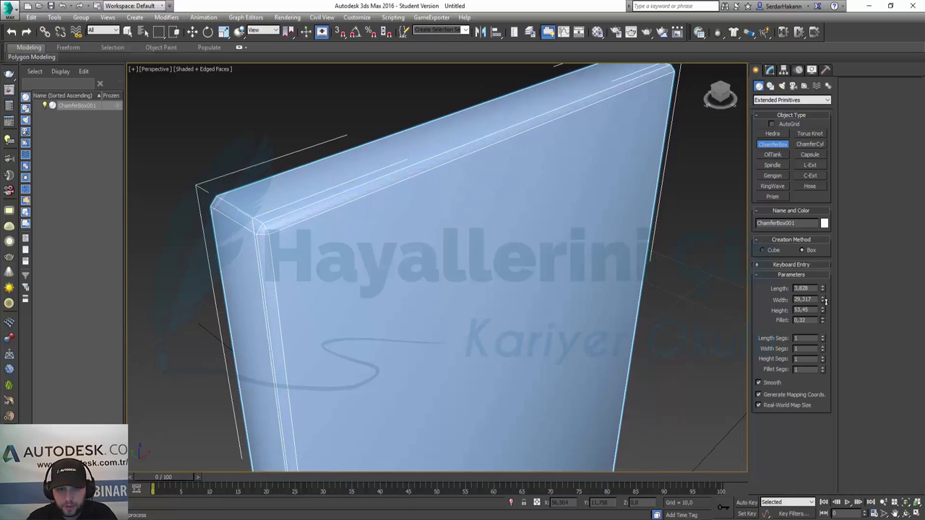
drag(825, 301, 828, 347)
click(823, 336)
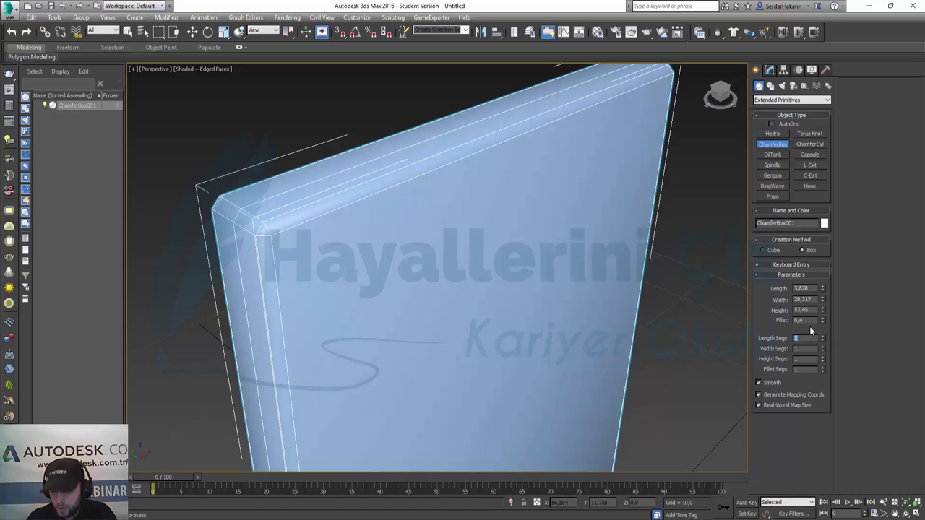
text(4)
Set the width, height and fillet segment counts to 4.
key(Tab)
text(4)
key(Tab)
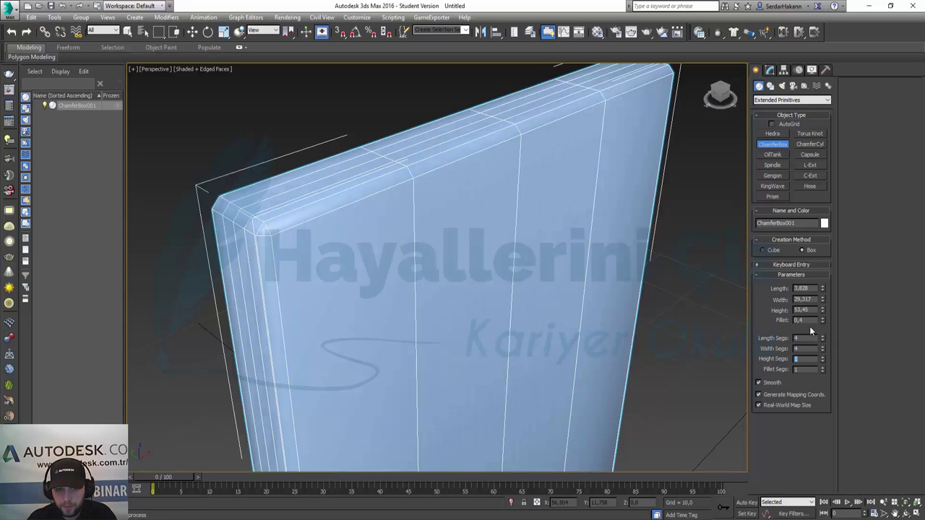
text(4)
key(Tab)
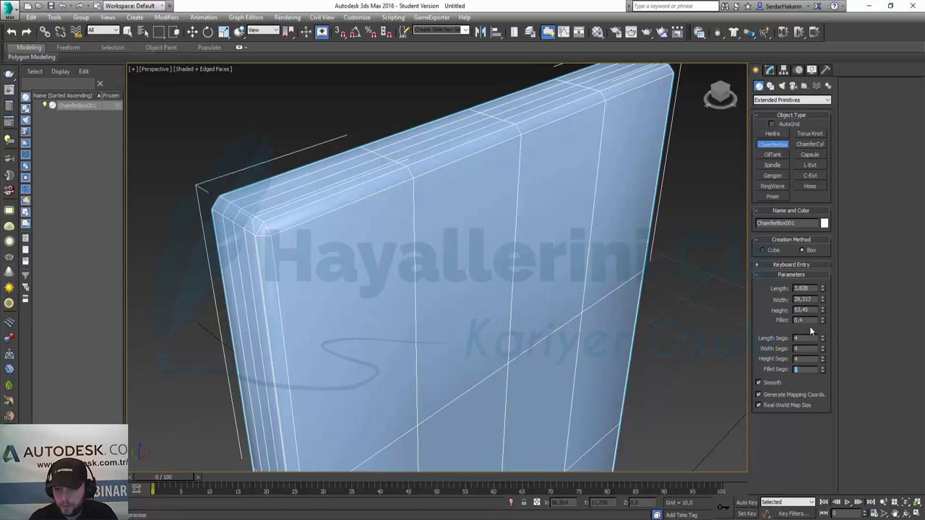
text(4)
key(Return)
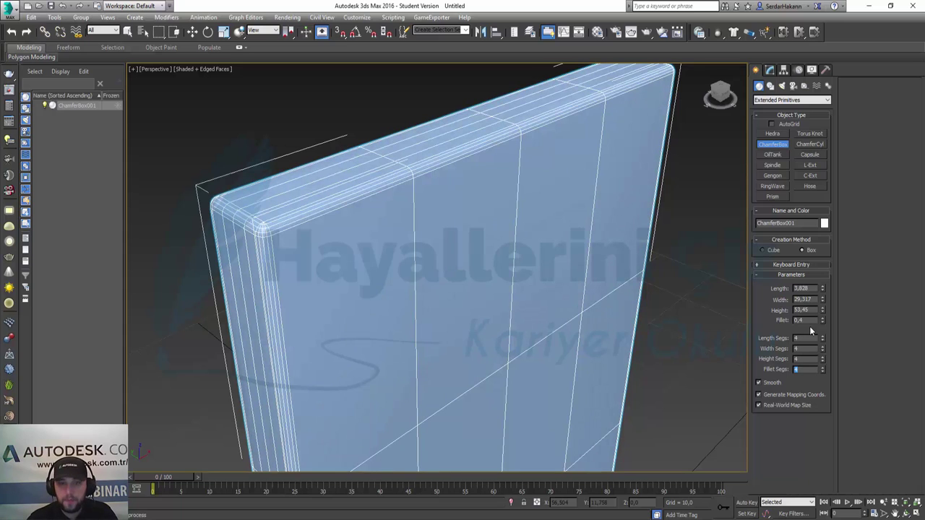
key(alt)
Finish creating the chamfer box, hide edged faces, and select ChamferBox001.
right_click(682, 302)
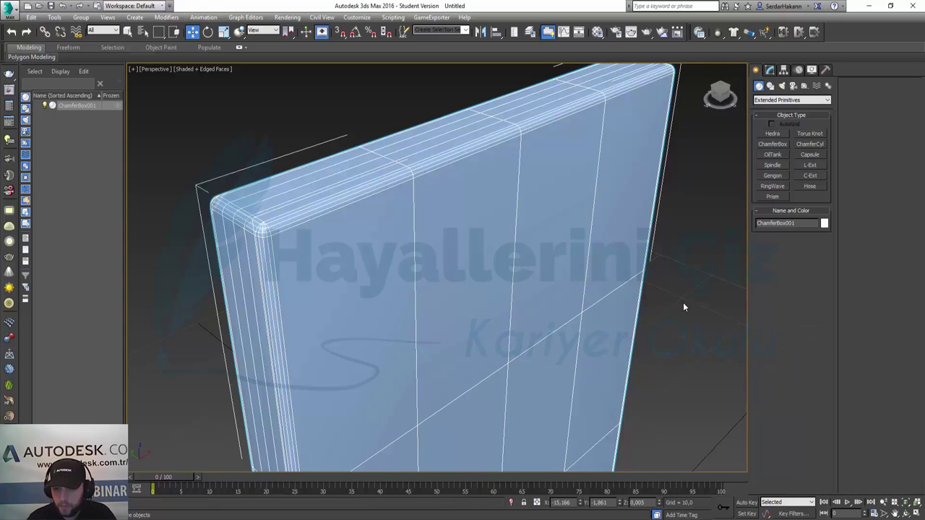
scroll(680, 296, down, 2)
scroll(677, 292, down, 5)
mouse_move(682, 341)
middle_down()
mouse_move(573, 289)
mouse_move(492, 277)
mouse_move(478, 277)
mouse_move(487, 283)
mouse_move(479, 289)
mouse_move(433, 289)
middle_up()
key(F4)
click(388, 235)
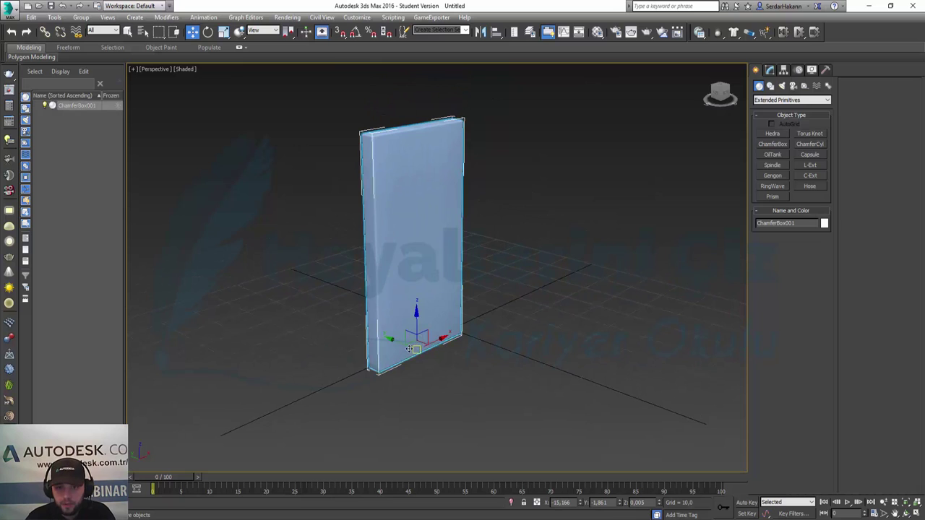
Shift-drag ChamferBox001 to make 15 copies, then frame the 16-domino row.
shift+drag(397, 344, 494, 388)
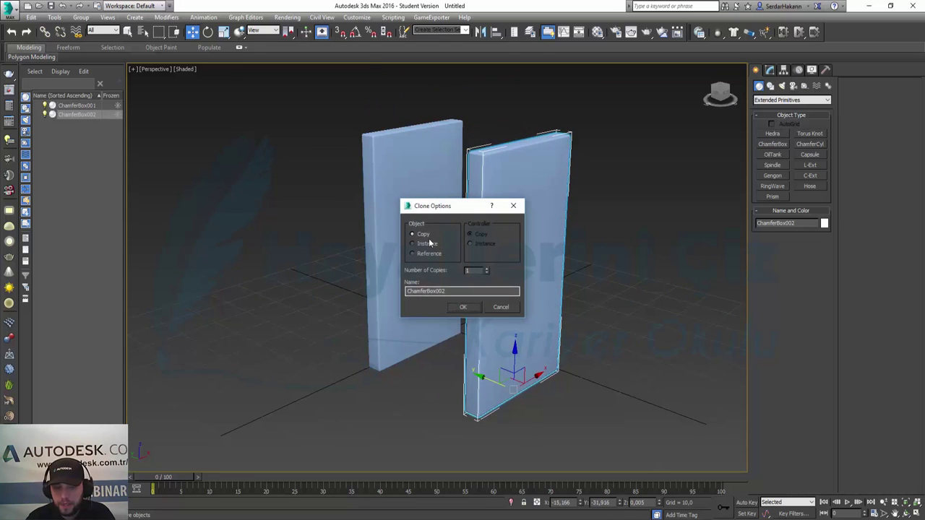
click(463, 307)
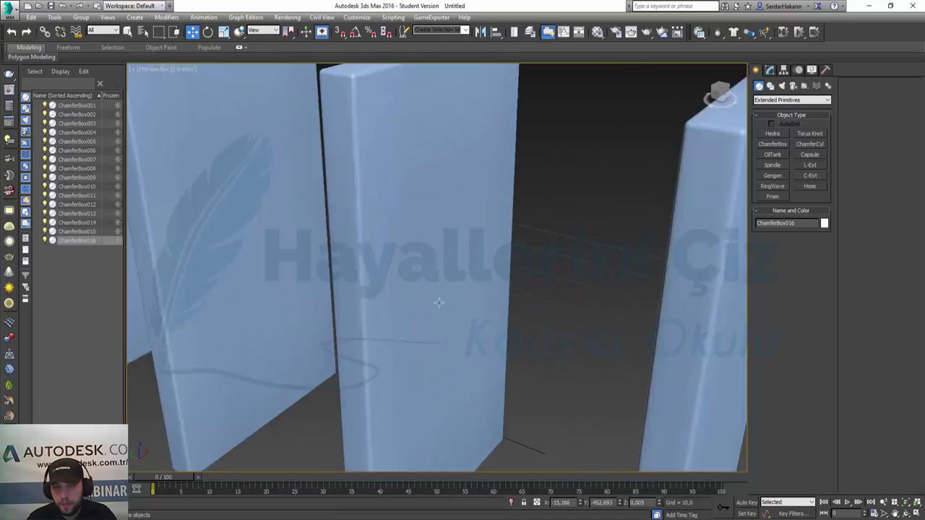
mouse_move(436, 285)
alt+middle_down()
mouse_move(466, 301)
mouse_move(407, 321)
mouse_move(500, 304)
alt+middle_up()
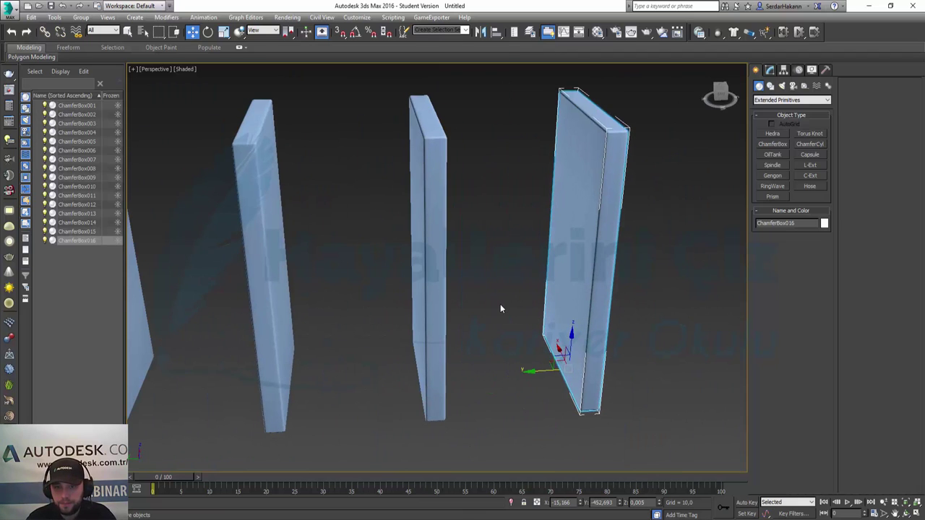
click(514, 307)
key(z)
mouse_move(420, 325)
alt+middle_down()
mouse_move(438, 316)
mouse_move(422, 328)
alt+middle_up()
scroll(390, 313, up, 3)
scroll(390, 313, up, 3)
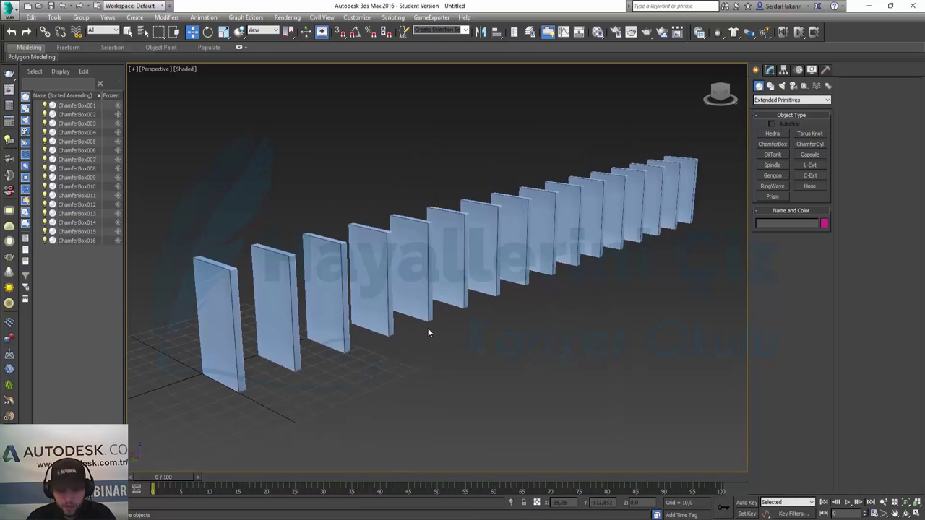
With Auto Key on, rotate all 16 dominoes flat at frame 10, then play back the fall.
key(ctrl+a)
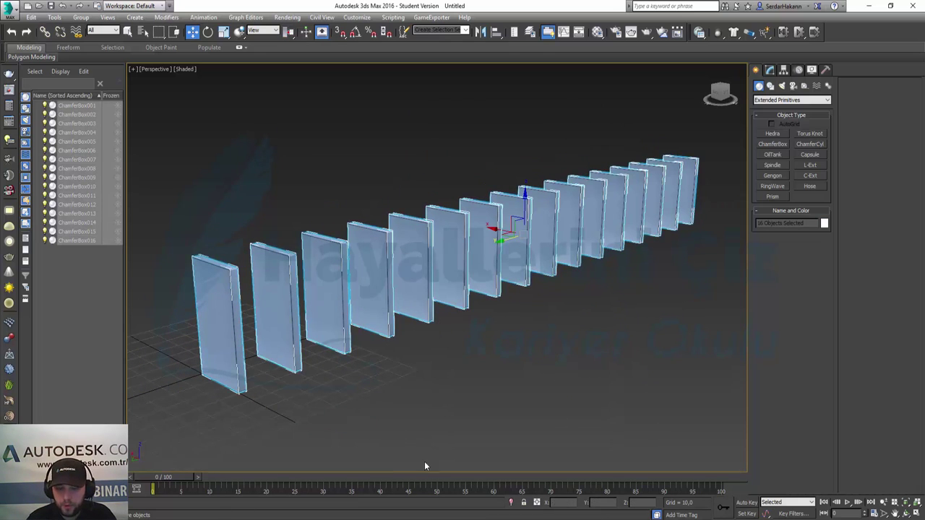
click(747, 503)
drag(171, 478, 224, 477)
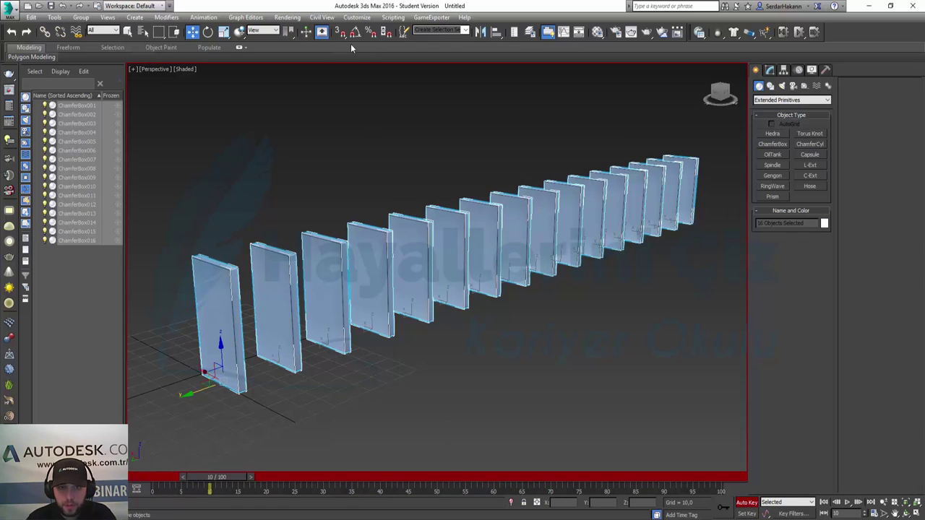
click(208, 31)
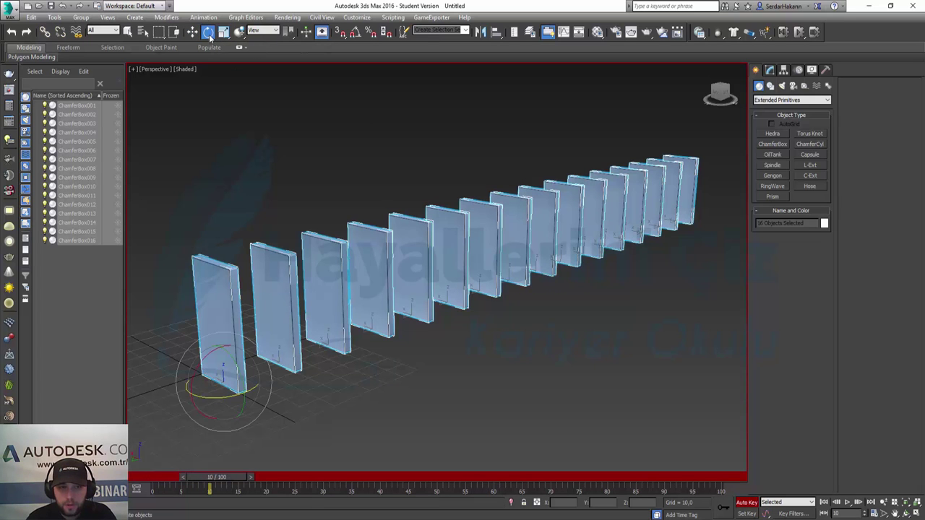
drag(200, 364, 293, 333)
key(w)
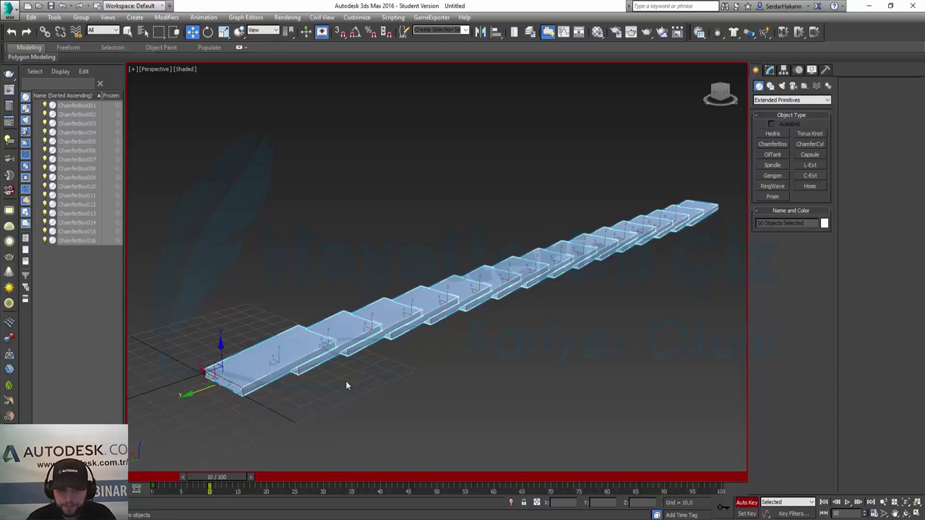
click(746, 503)
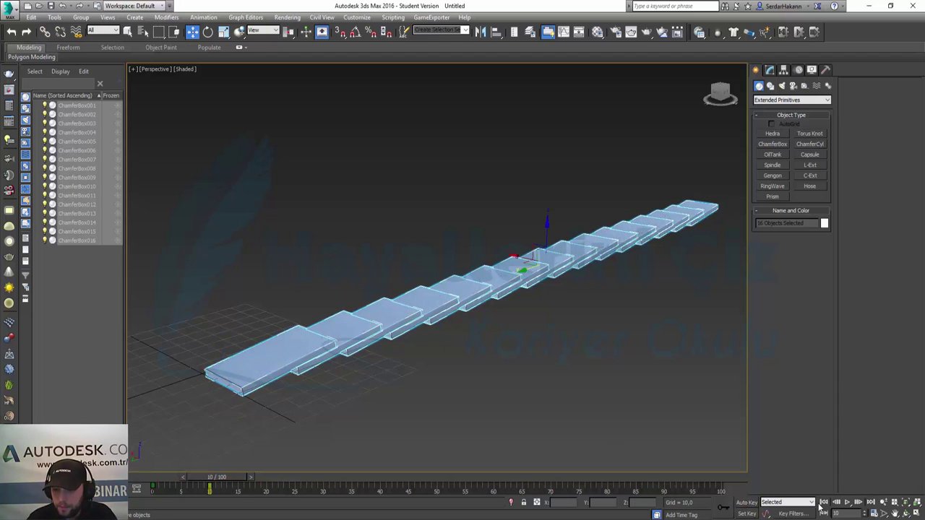
click(824, 503)
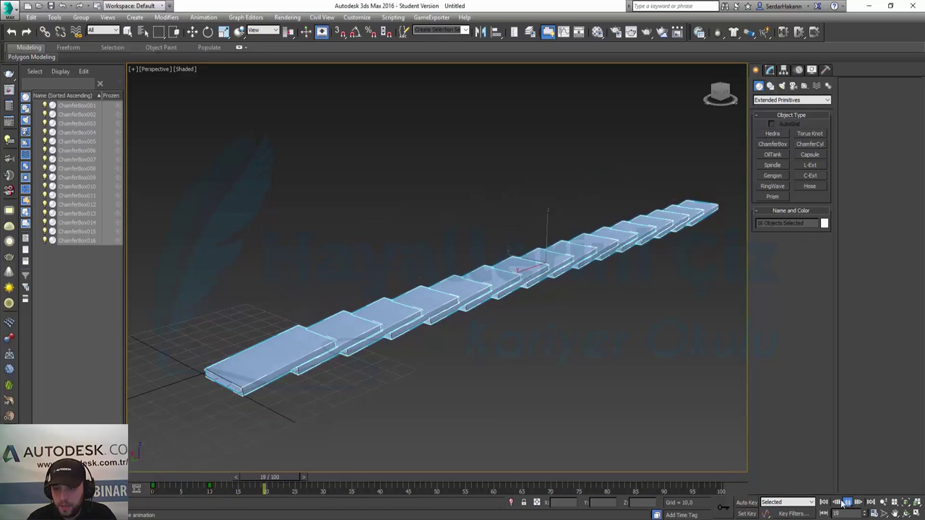
click(849, 503)
click(823, 502)
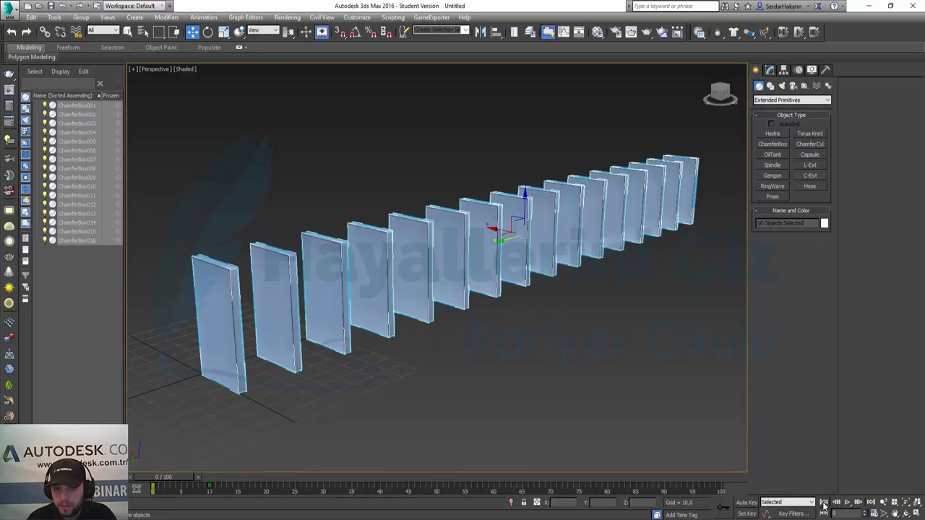
Select all 16 dominoes and choose Animation > Add Offset Controllers.
click(477, 358)
key(ctrl+a)
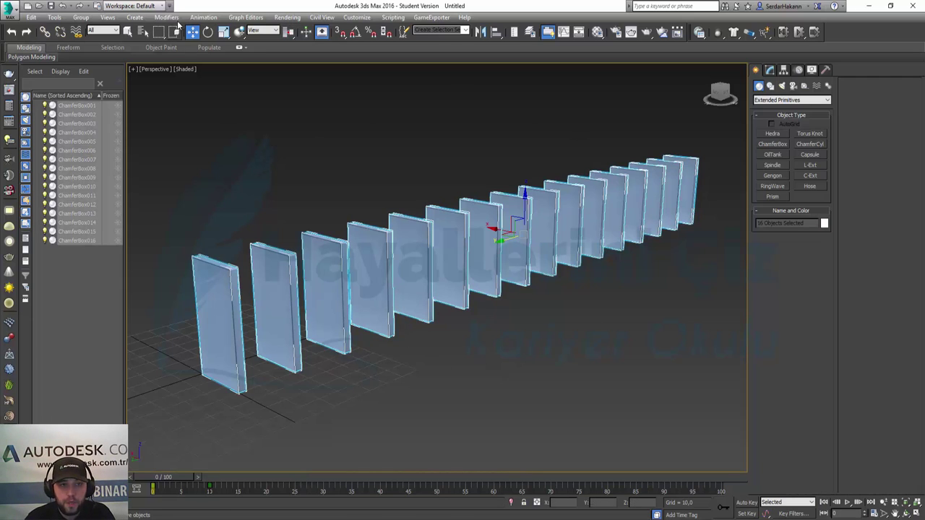
click(202, 18)
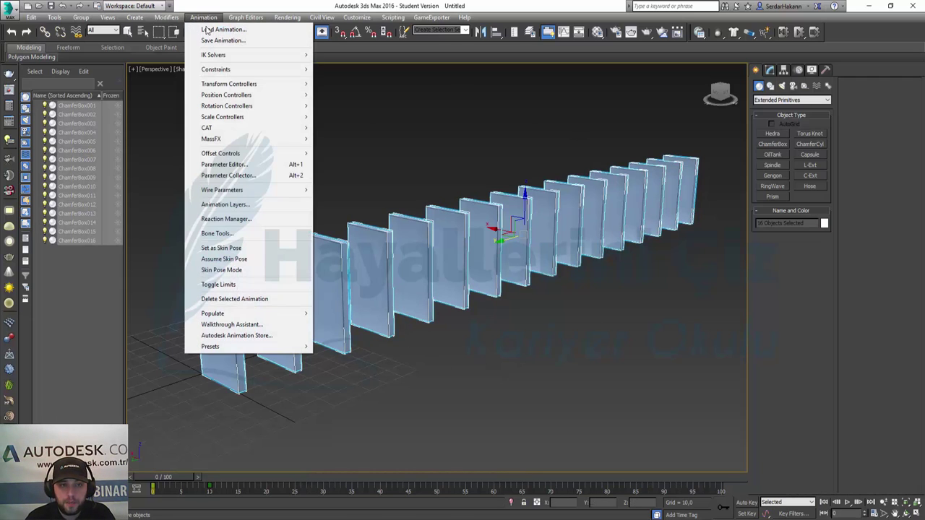
mouse_move(220, 153)
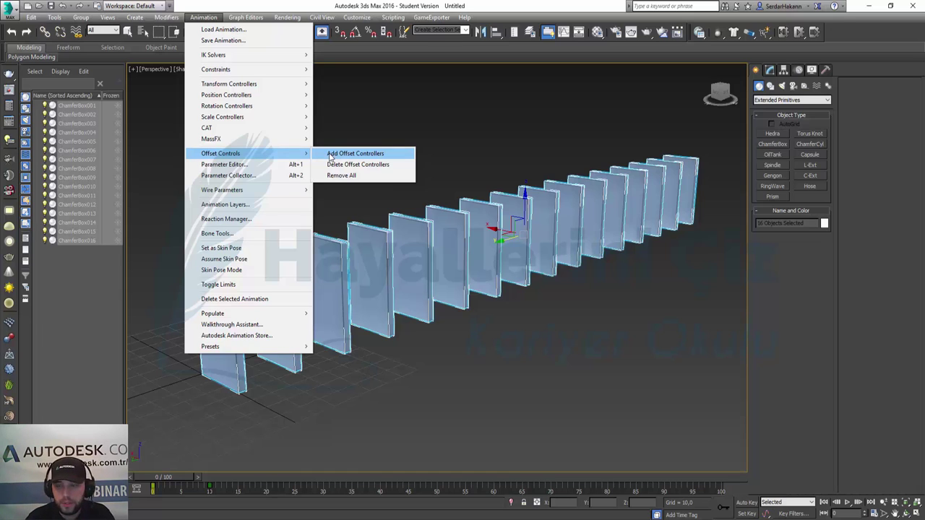
click(330, 154)
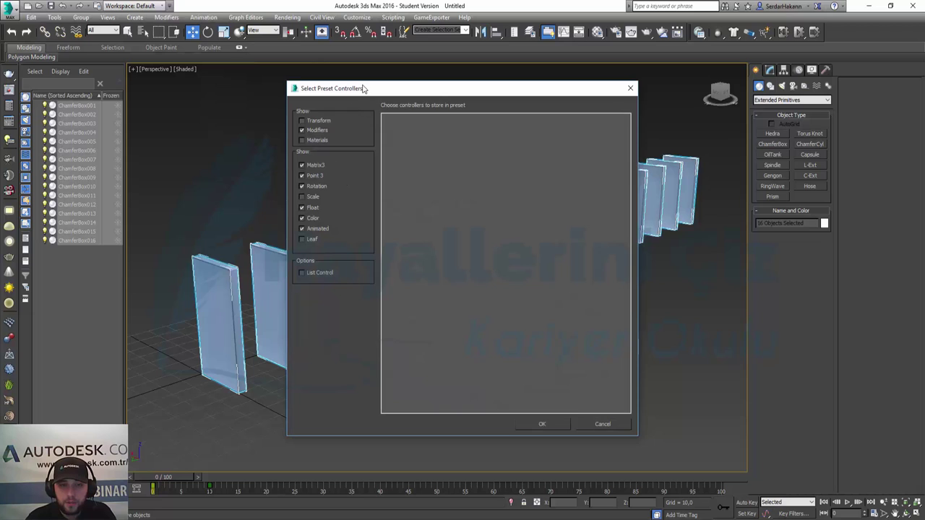
Filter the preset controller list to Transform only, hiding Modifiers, Matrix3, Point3, Rotation and Float.
drag(362, 90, 493, 113)
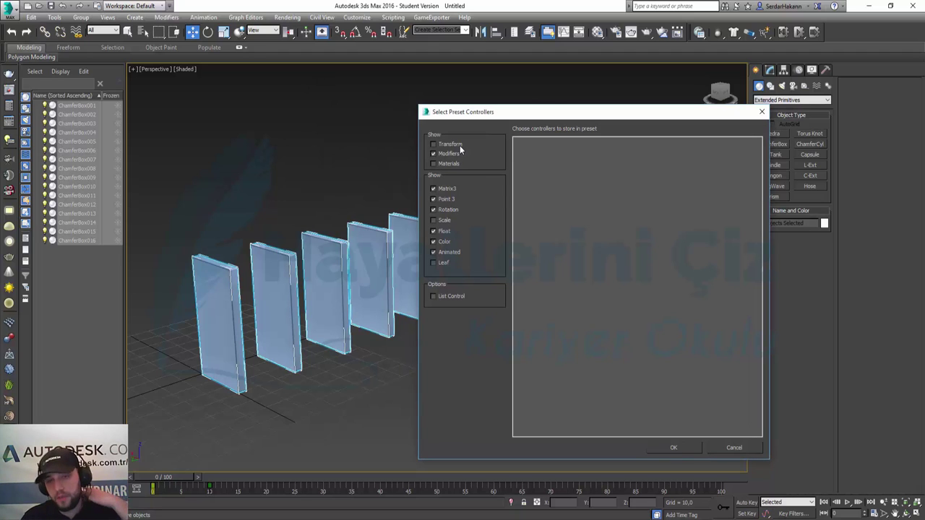
click(448, 154)
click(448, 144)
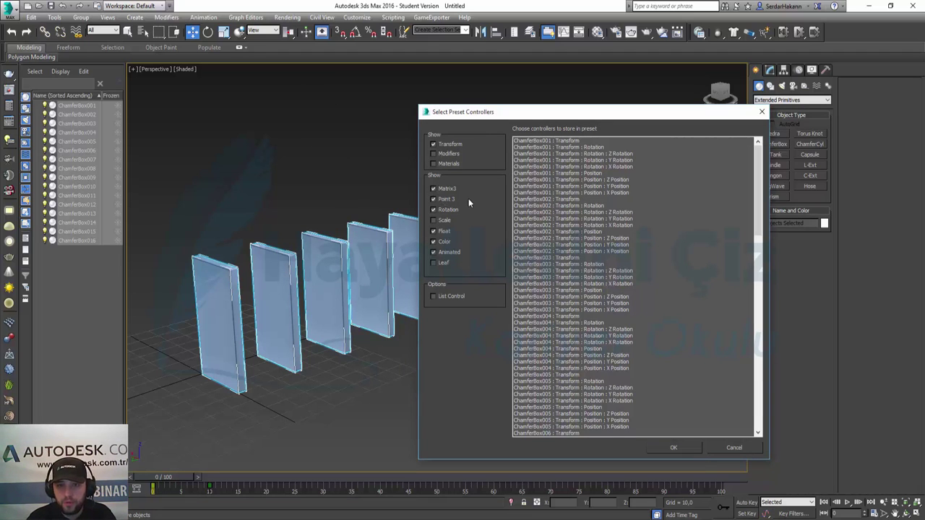
click(450, 189)
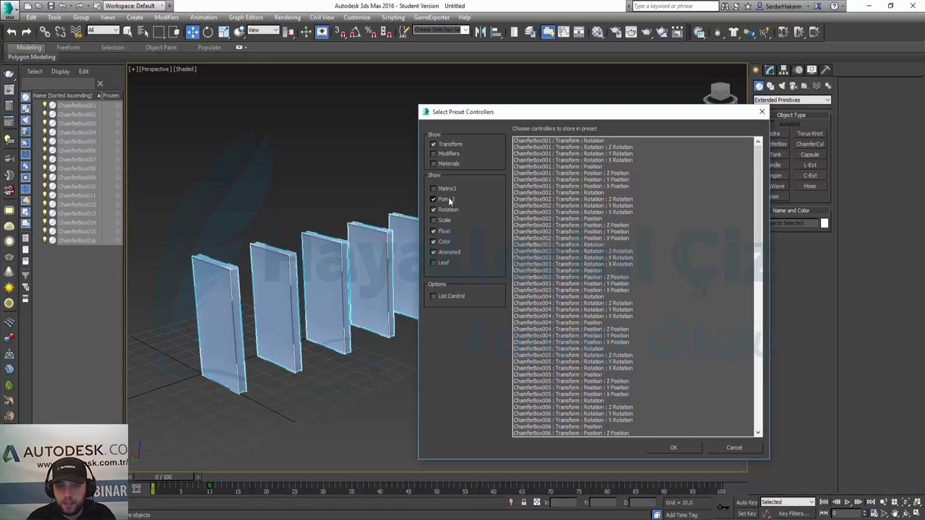
click(448, 200)
click(448, 210)
click(446, 232)
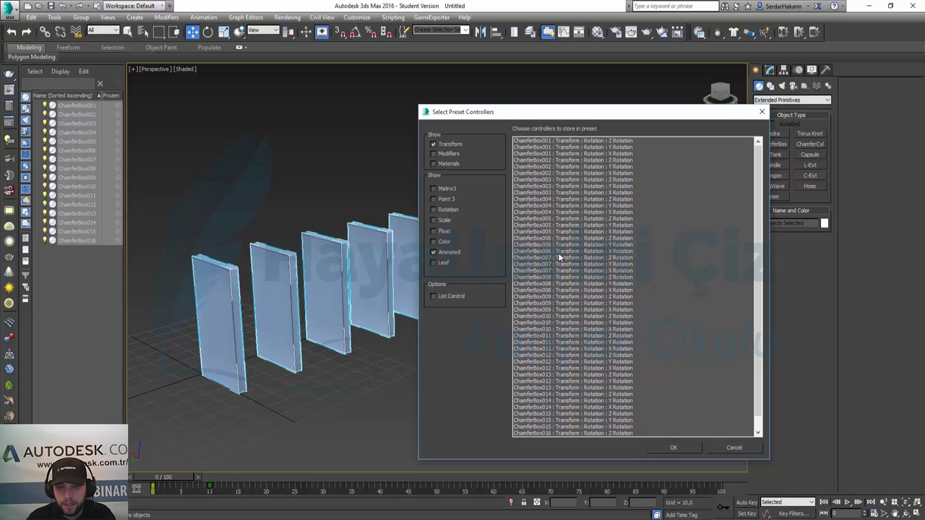
Select every X, Y and Z rotation entry and confirm offset controllers for them.
click(584, 143)
scroll(613, 195, down, 1)
scroll(623, 209, down, 1)
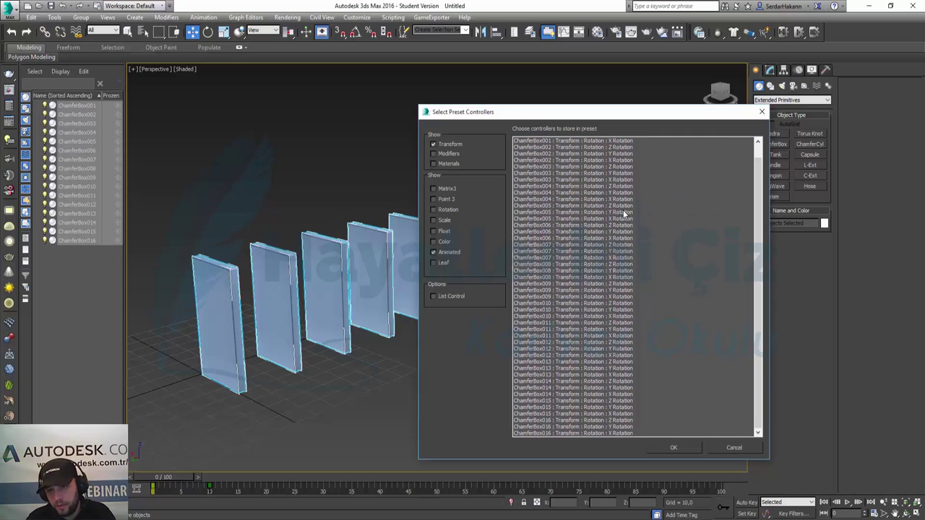
shift+click(584, 432)
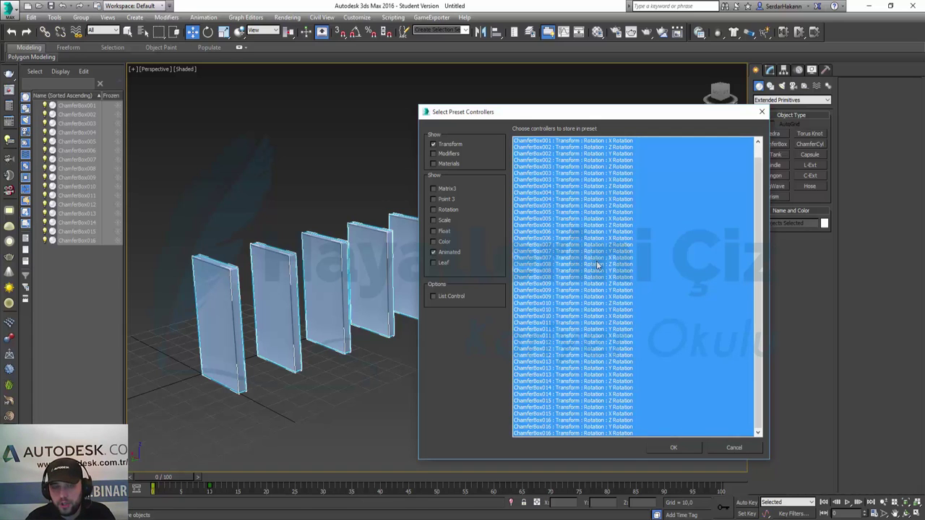
scroll(597, 266, up, 1)
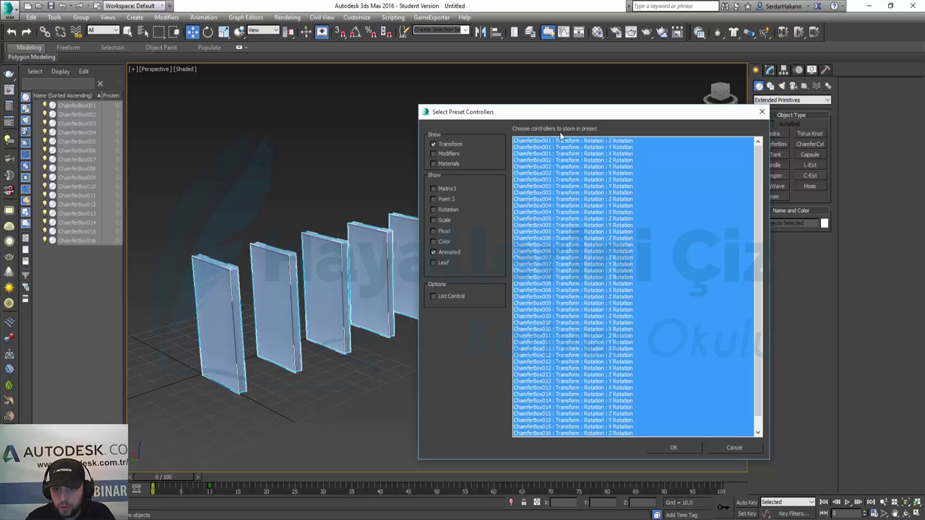
drag(543, 115, 351, 82)
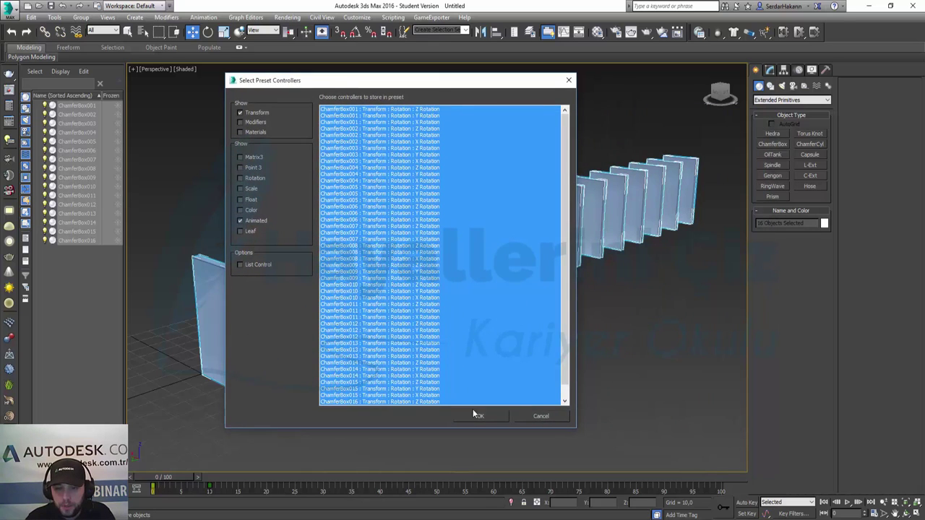
click(481, 417)
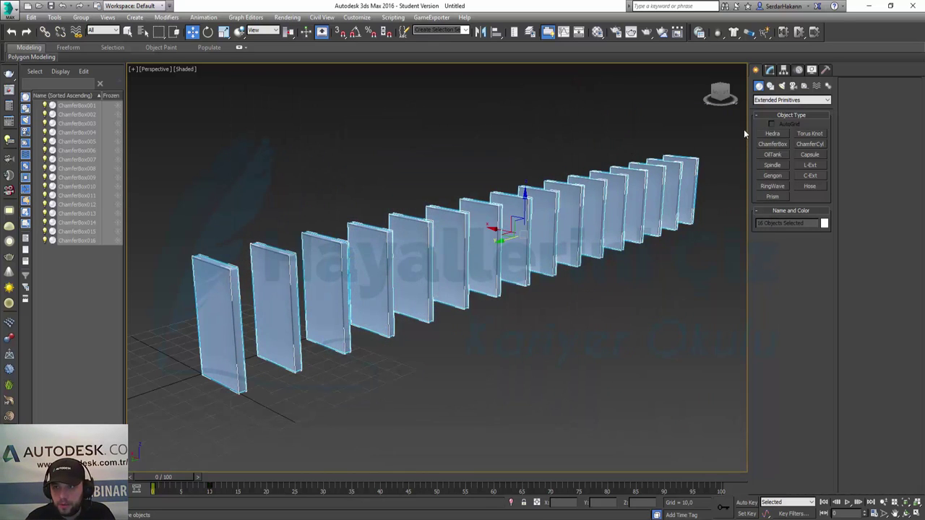
click(770, 70)
click(401, 410)
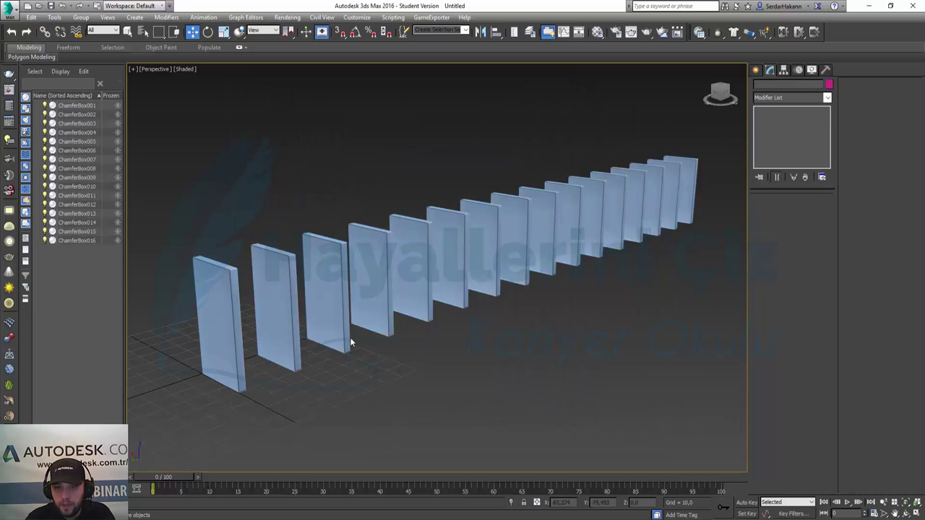
click(224, 344)
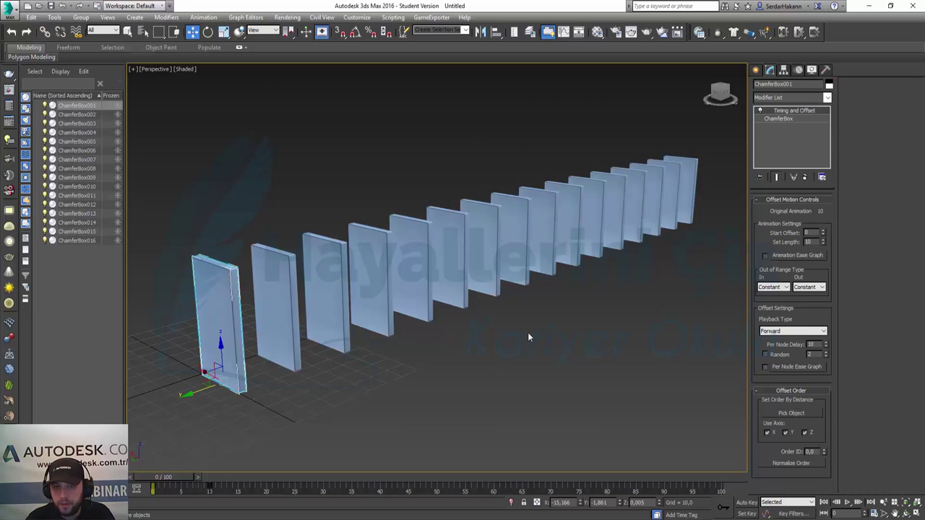
click(848, 503)
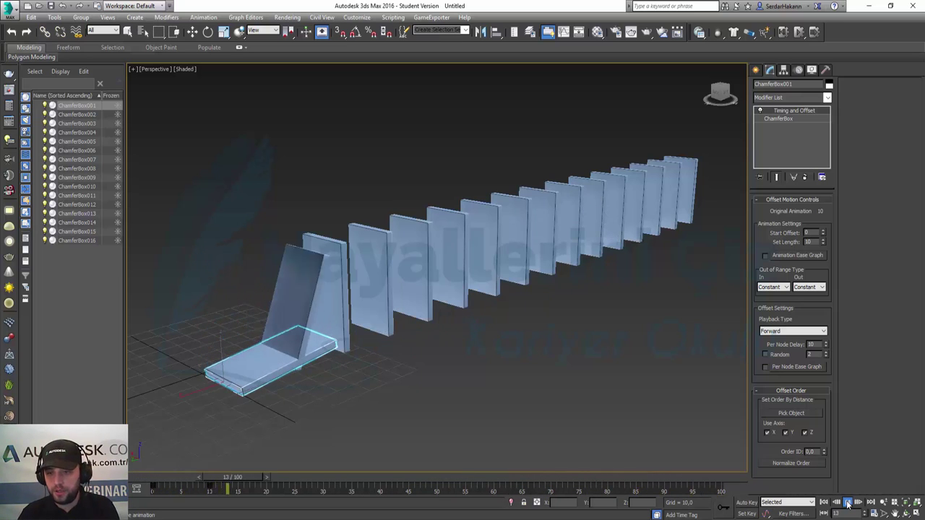
click(847, 503)
click(824, 502)
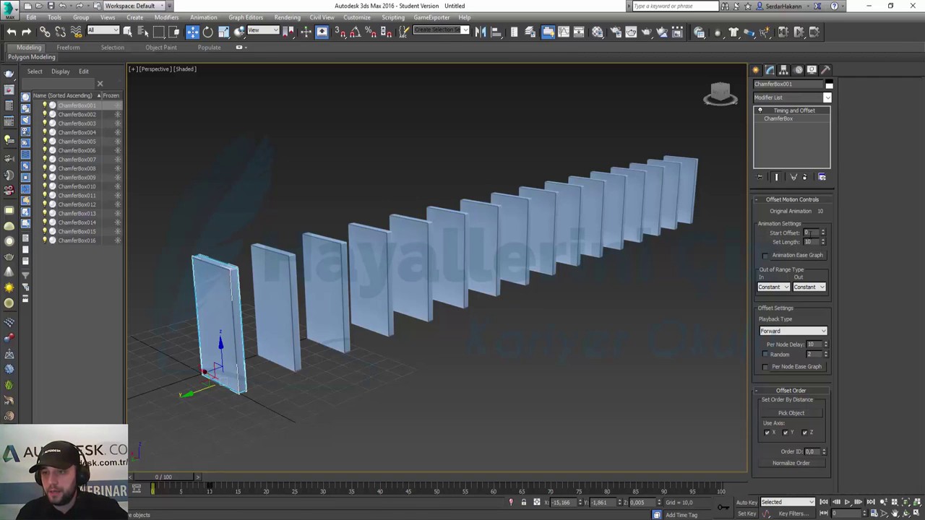
click(814, 232)
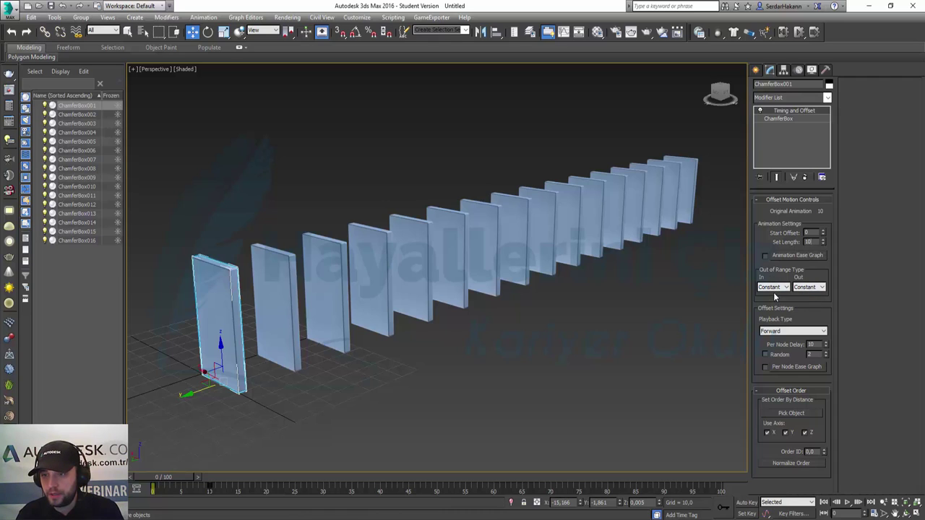
Keep the In out-of-range type at Constant, then play and scrub the quicker cascade around frame 55.
click(773, 287)
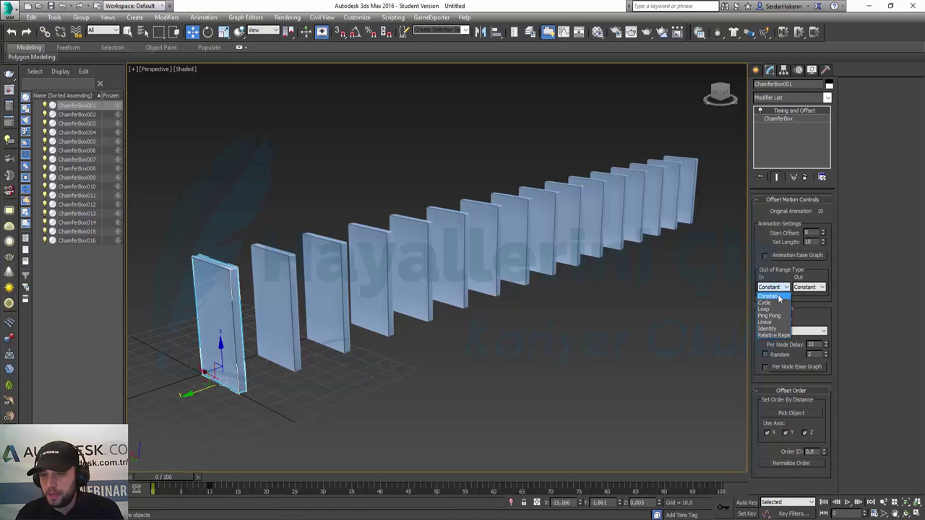
click(837, 296)
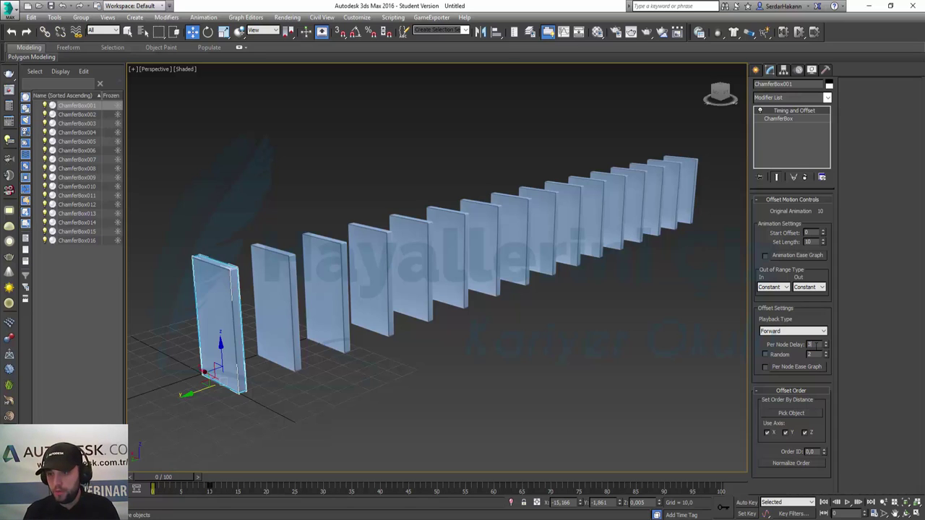
click(848, 507)
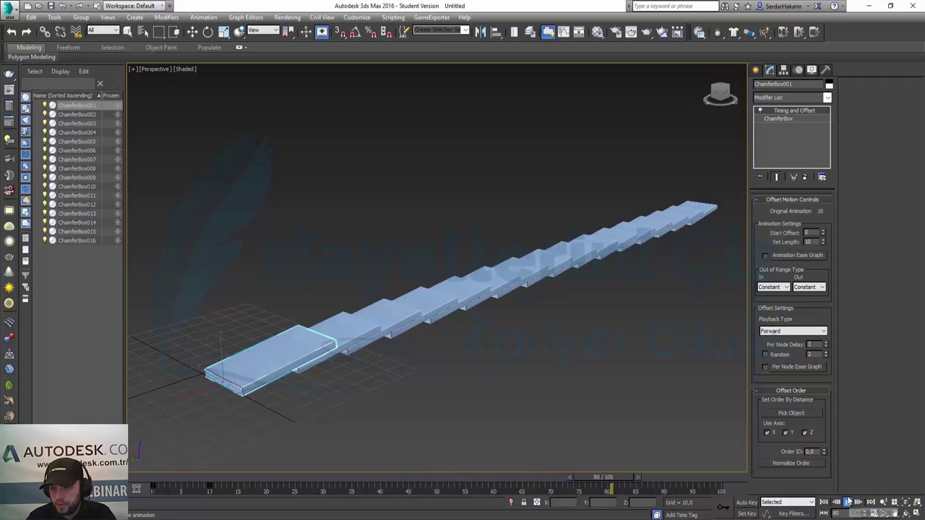
click(847, 504)
mouse_move(571, 481)
mouse_down()
mouse_move(252, 469)
mouse_move(470, 481)
mouse_up()
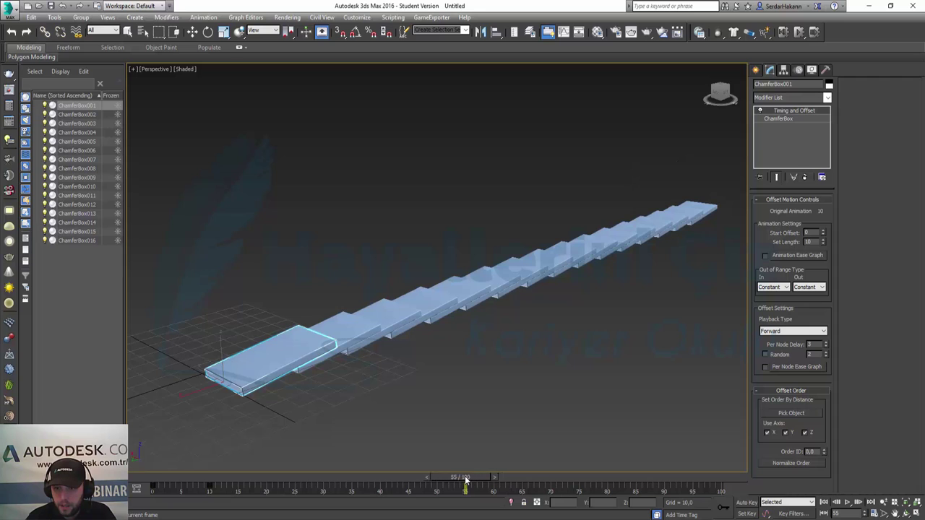
drag(467, 480, 471, 478)
key(w)
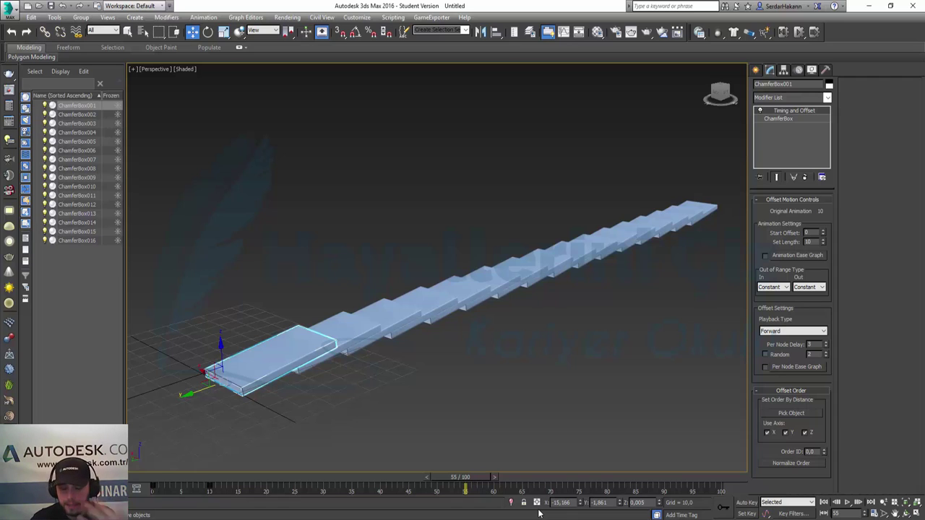
Set the playback type to Reverse and preview the reversed cascade.
click(795, 331)
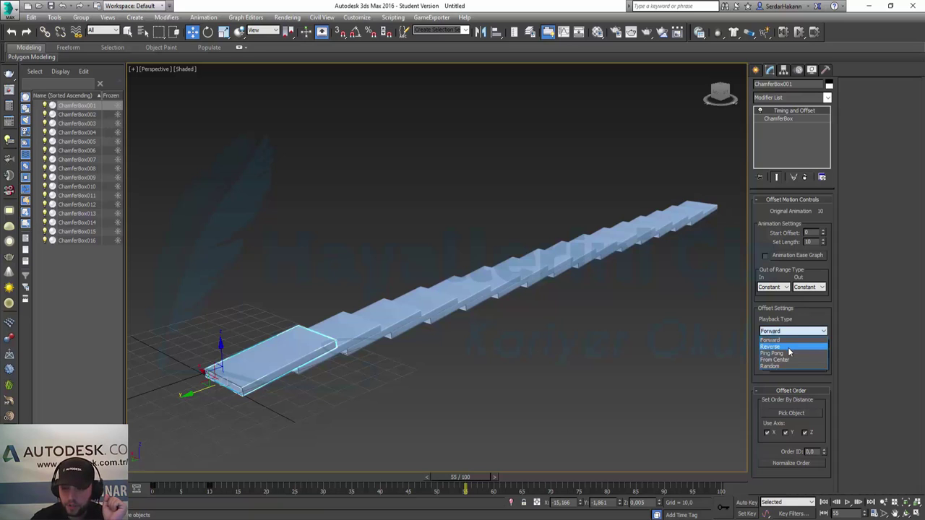
click(789, 347)
click(825, 503)
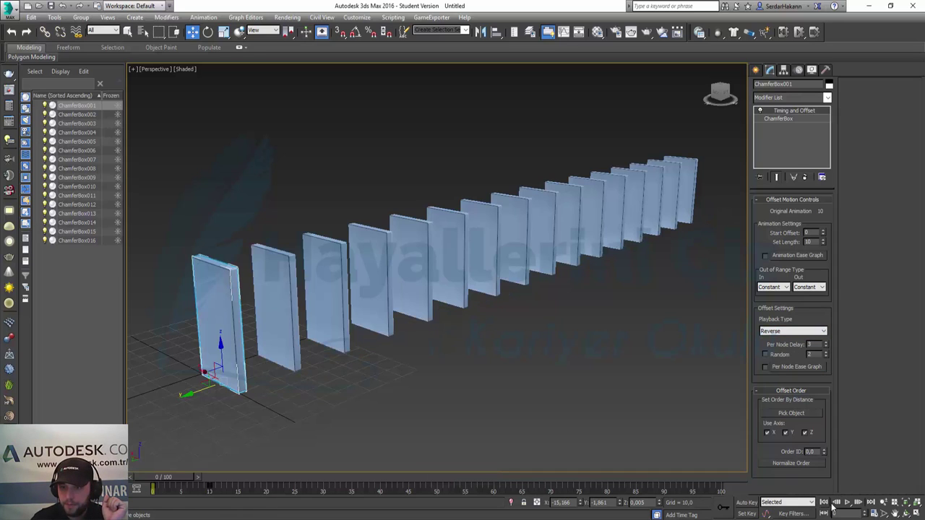
click(848, 503)
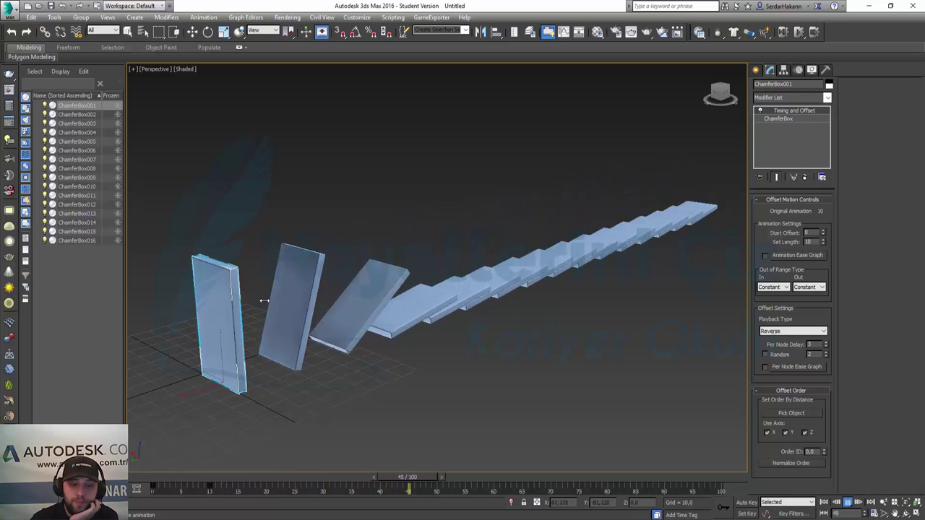
click(848, 504)
Switch the playback type to Ping Pong and preview it.
click(824, 502)
click(779, 331)
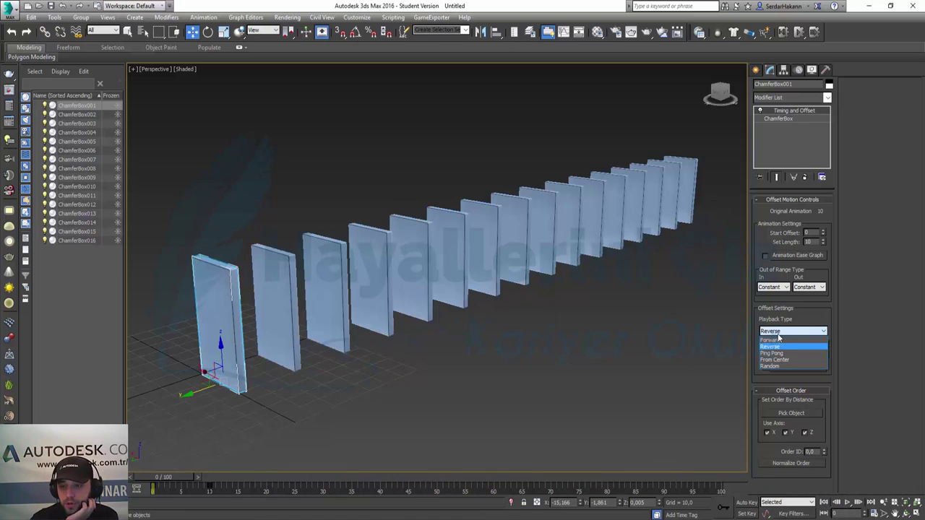
click(771, 353)
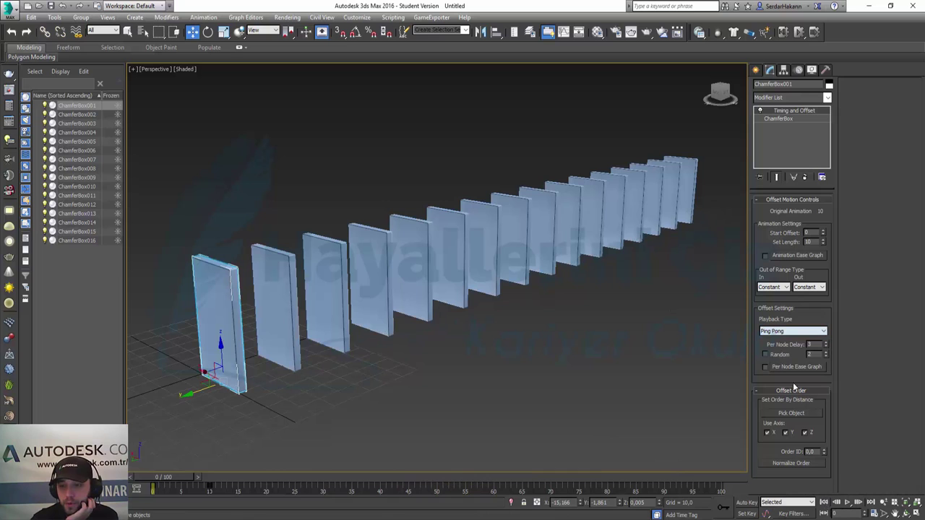
click(848, 503)
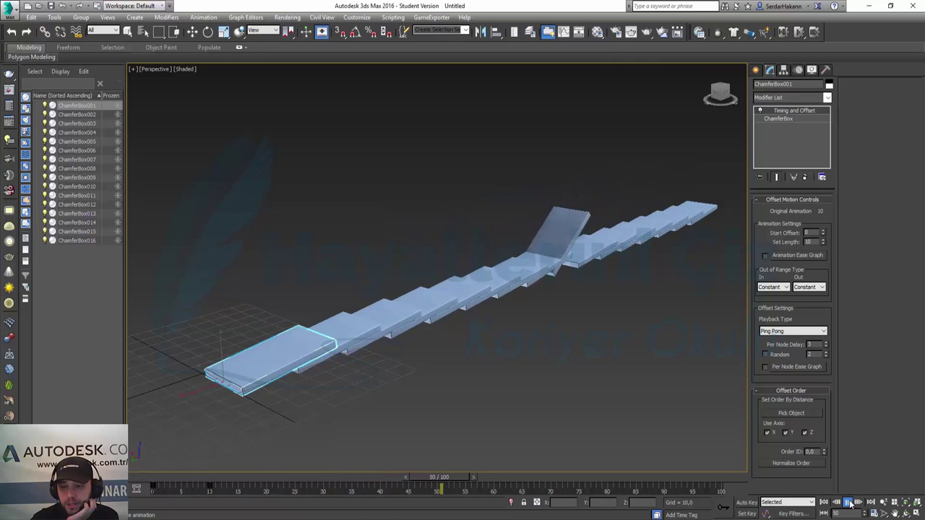
click(823, 503)
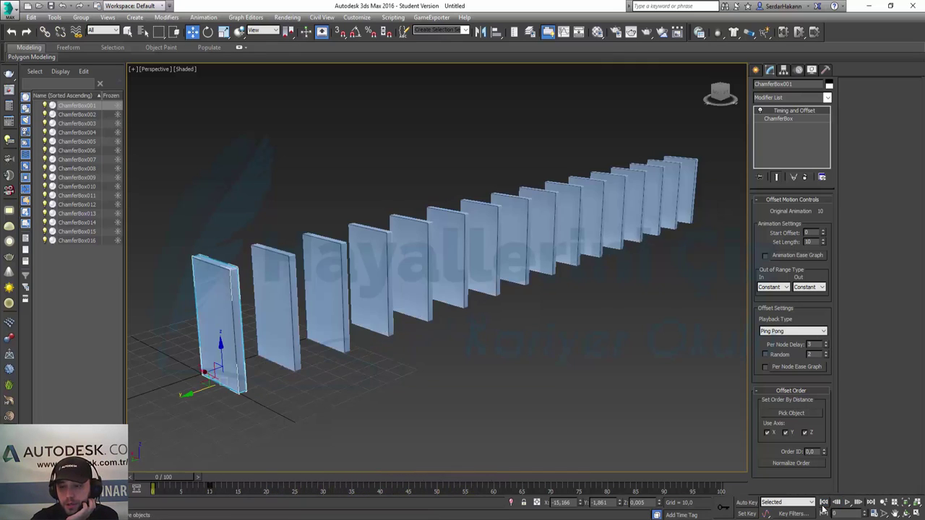
Set the playback type to From Center and play the outward fall.
click(785, 333)
click(789, 360)
click(848, 505)
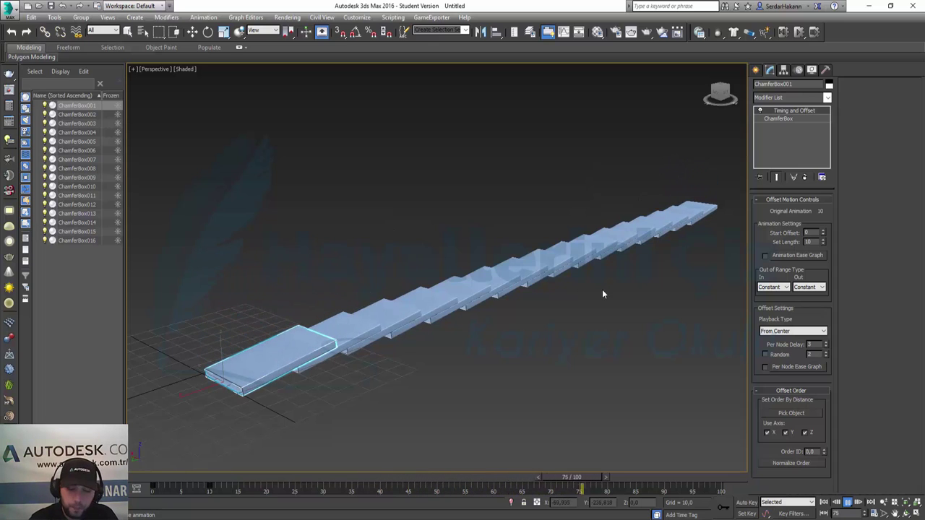
Set the playback type to Random and preview the randomly ordered fall.
click(823, 502)
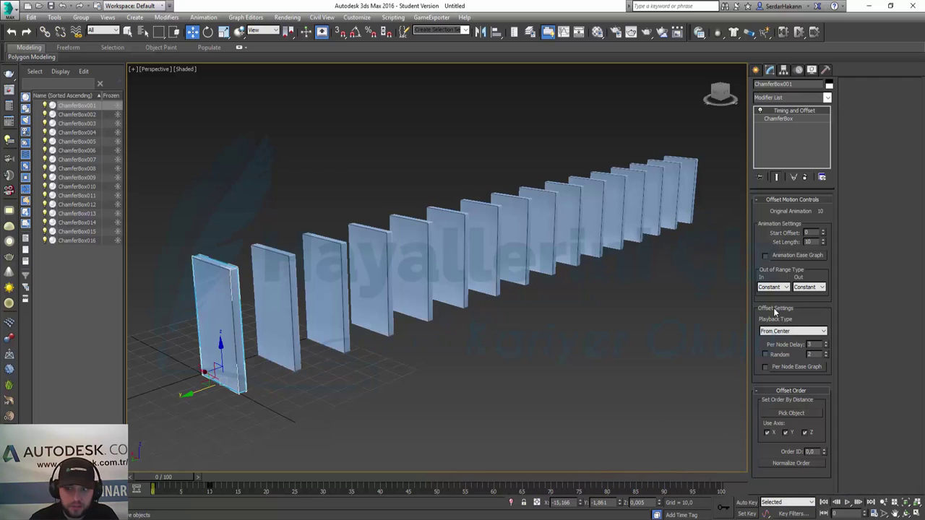
click(794, 332)
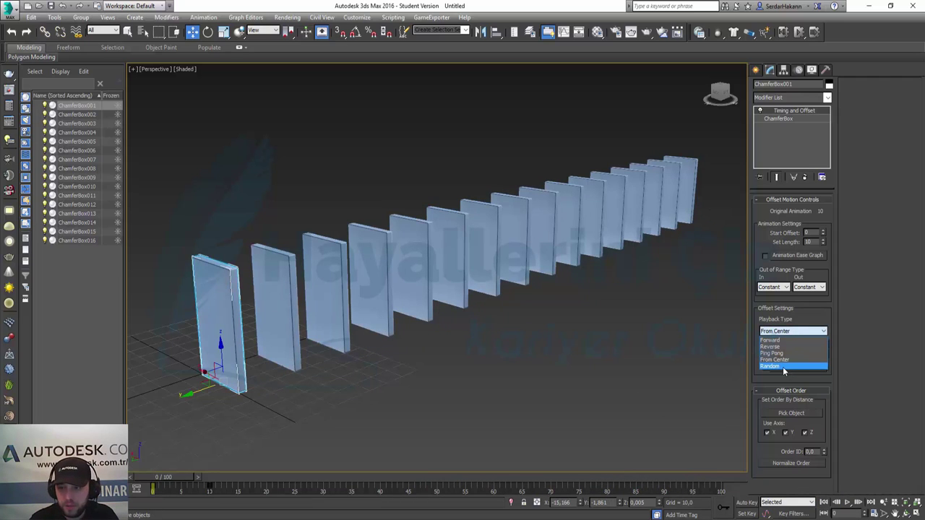
click(784, 367)
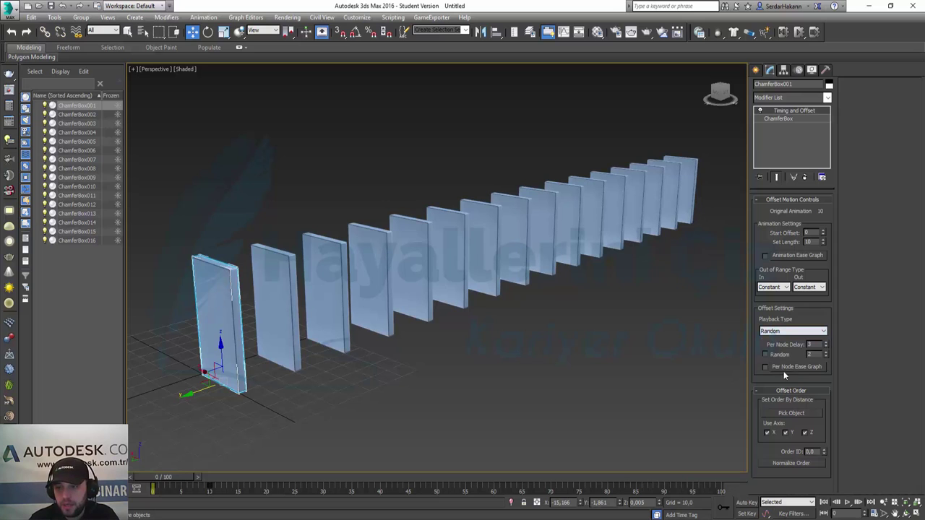
click(848, 503)
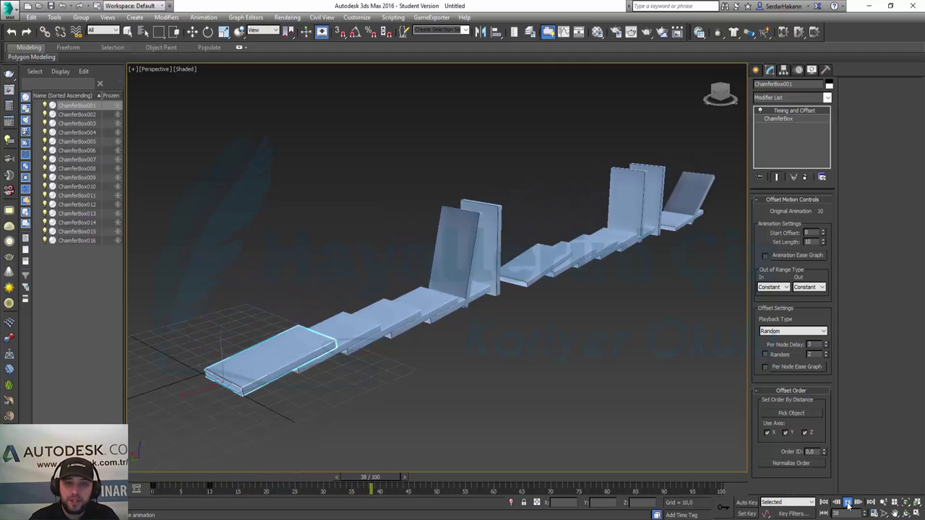
click(848, 502)
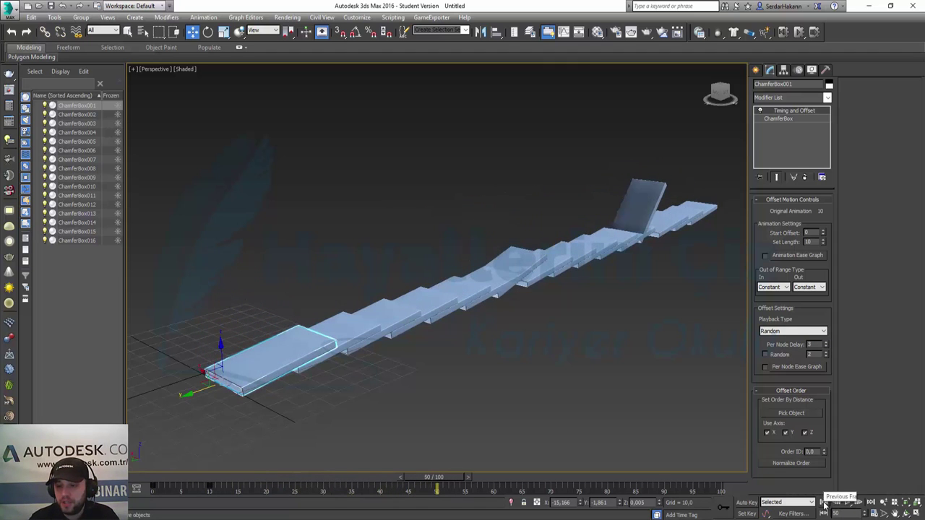
Return to frame 0 and set the playback type back to Forward.
click(824, 503)
key(w)
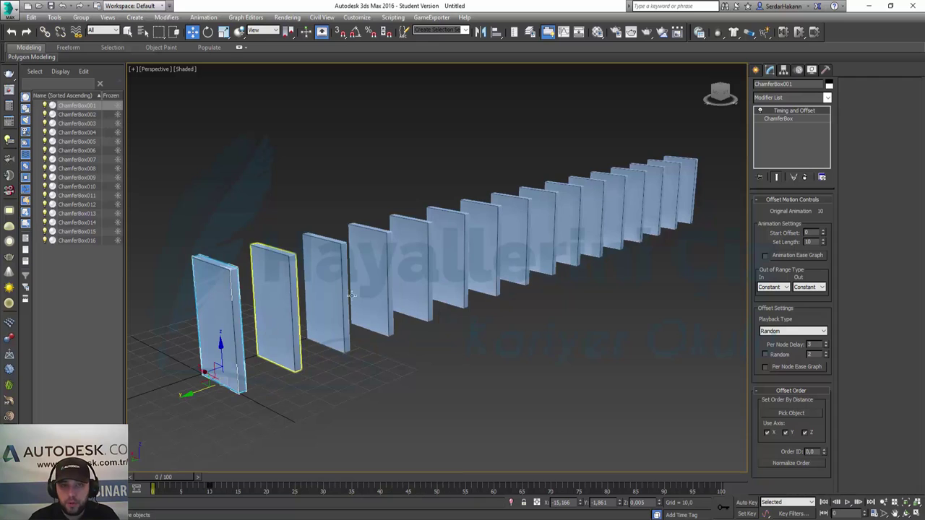
click(801, 334)
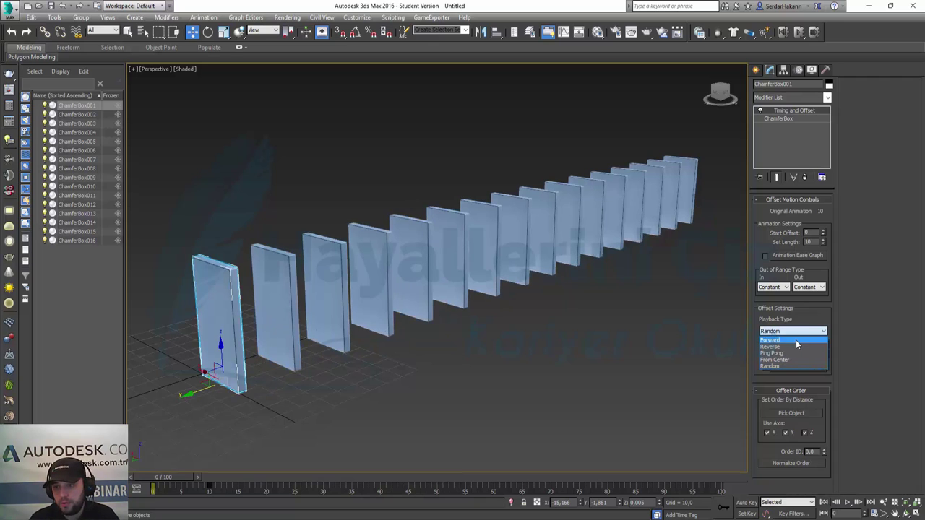
click(796, 340)
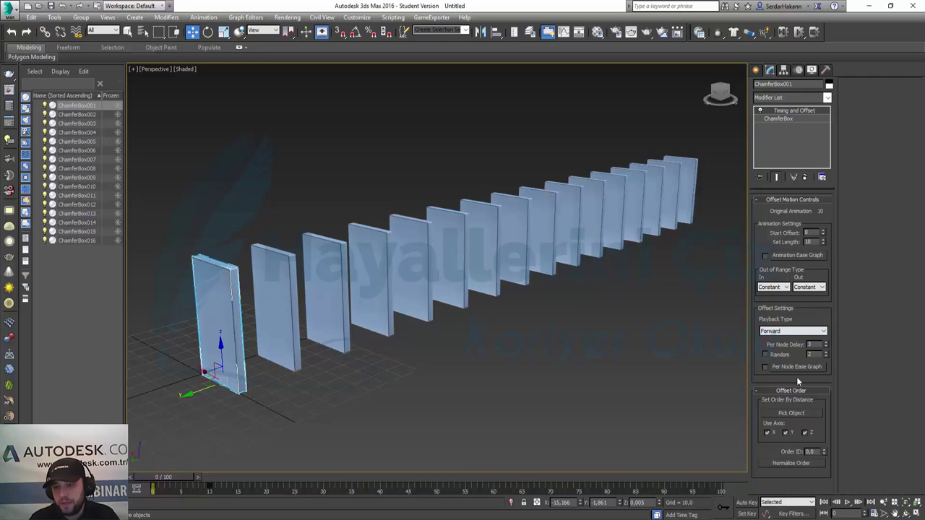